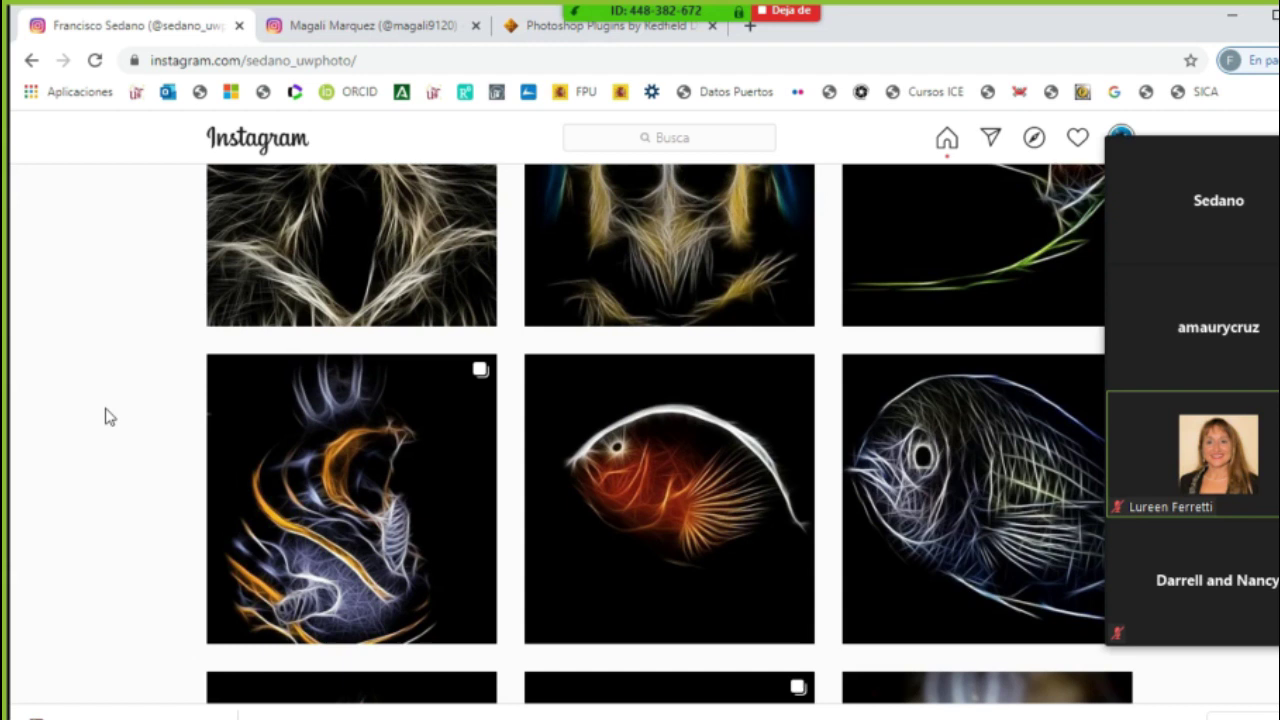
Examine the glowing line-art fish and sea creature images in the Instagram photo gallery.
scroll(110, 417, down, 1)
scroll(110, 417, up, 1)
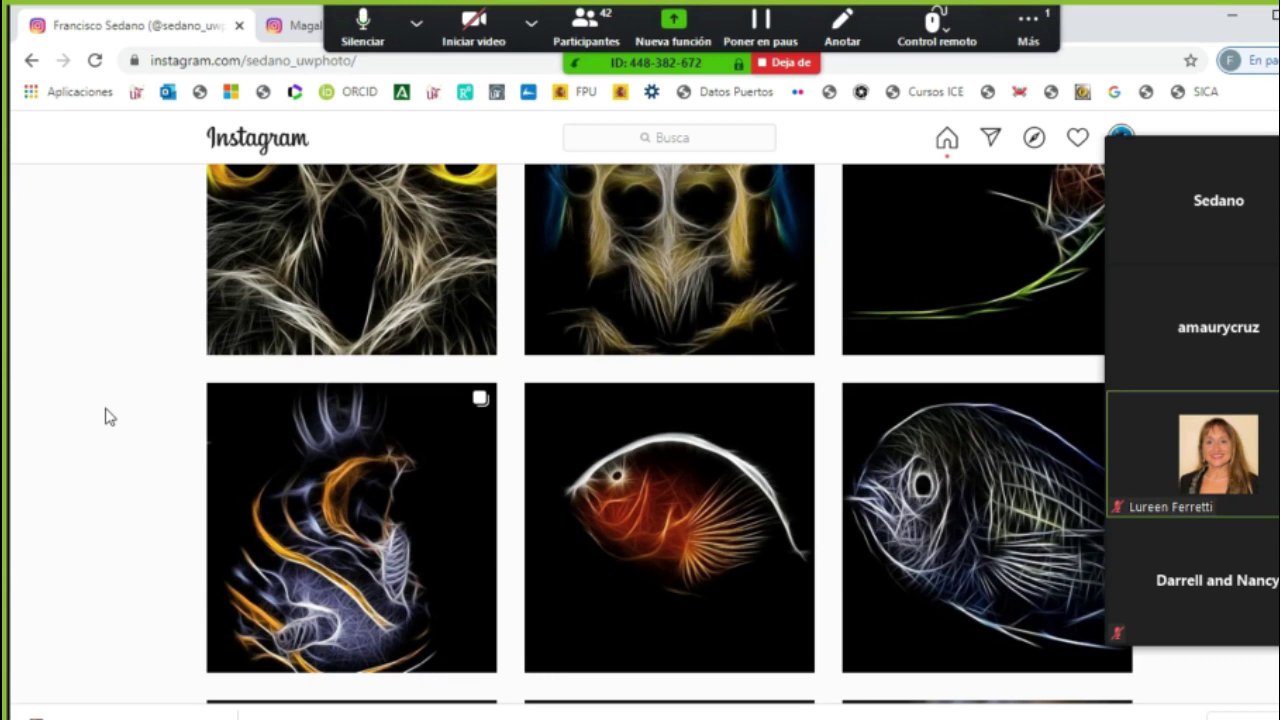
scroll(110, 417, up, 2)
scroll(110, 417, down, 2)
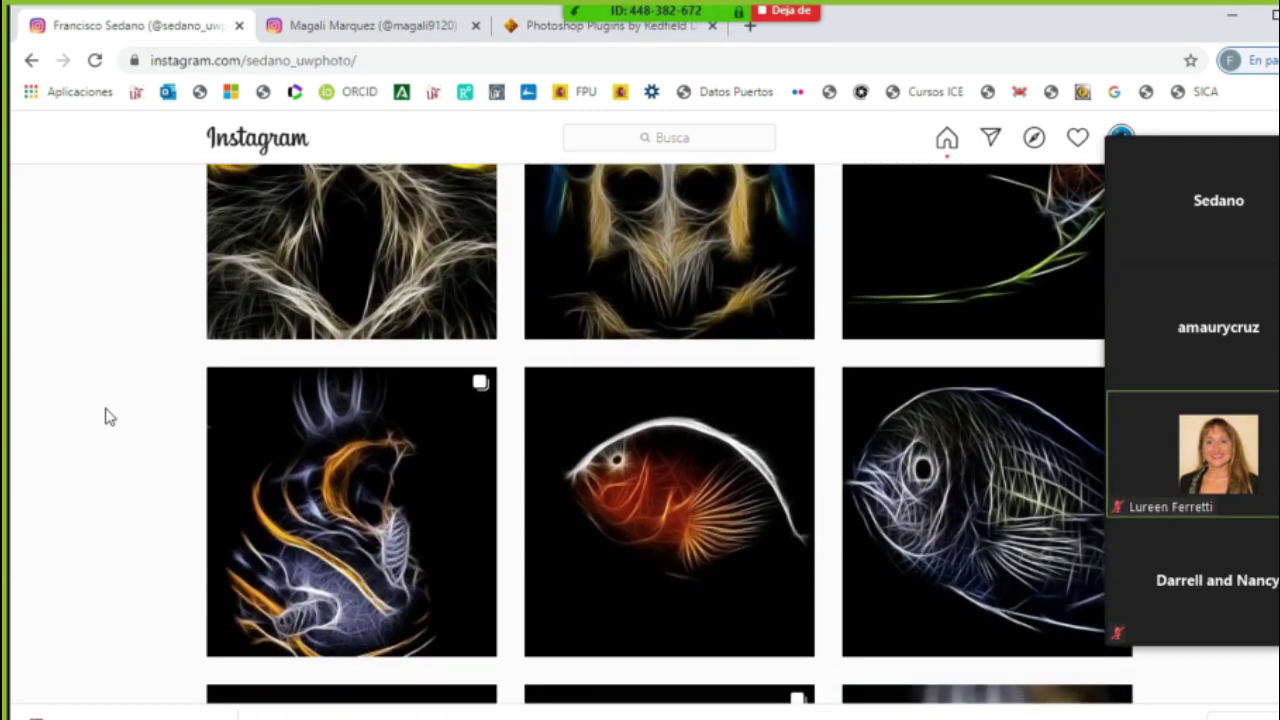
scroll(110, 417, down, 2)
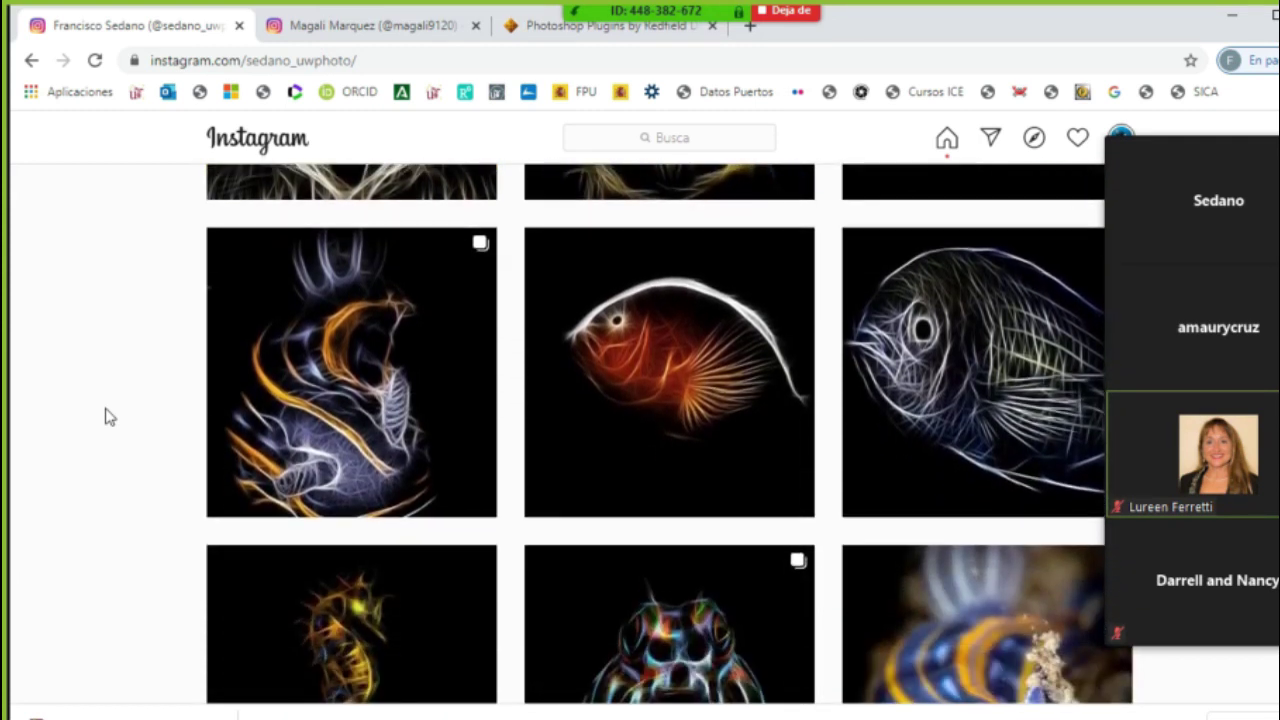
scroll(110, 417, down, 1)
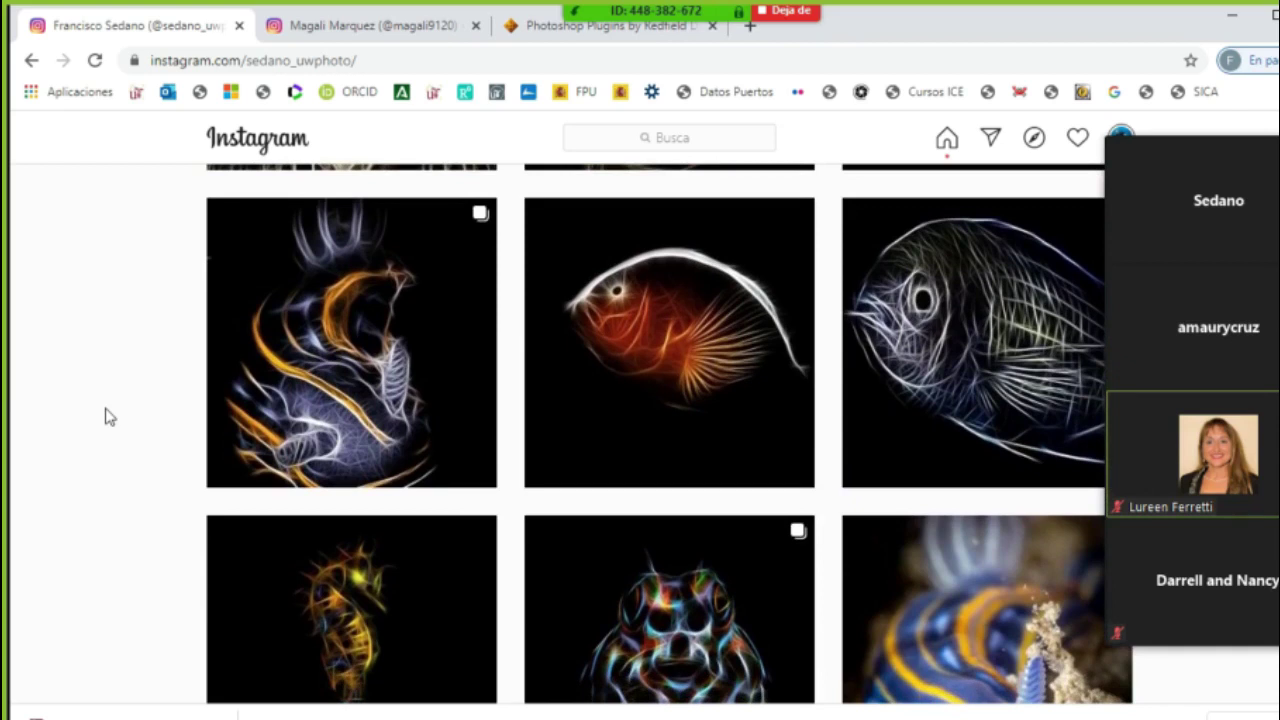
scroll(110, 417, down, 1)
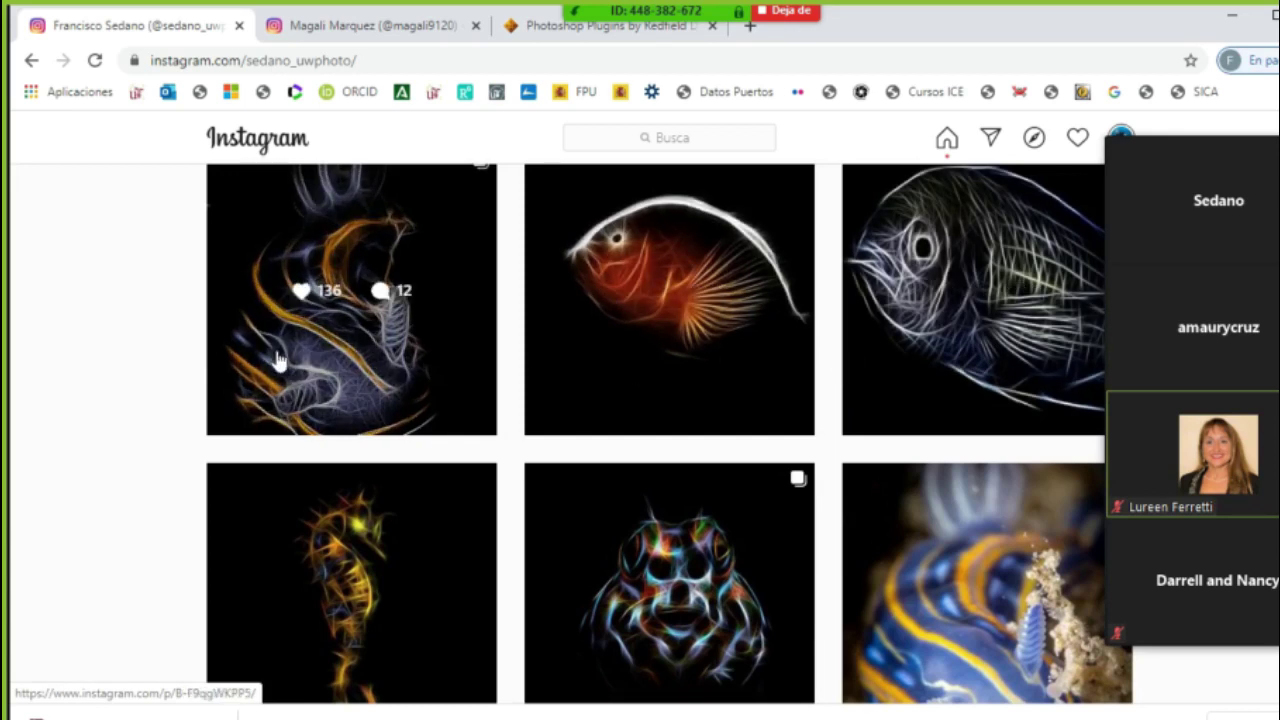
View the Redfield Plugins download page, and return to the Instagram gallery to compare the seahorse, frog-like and nudibranch images.
click(541, 35)
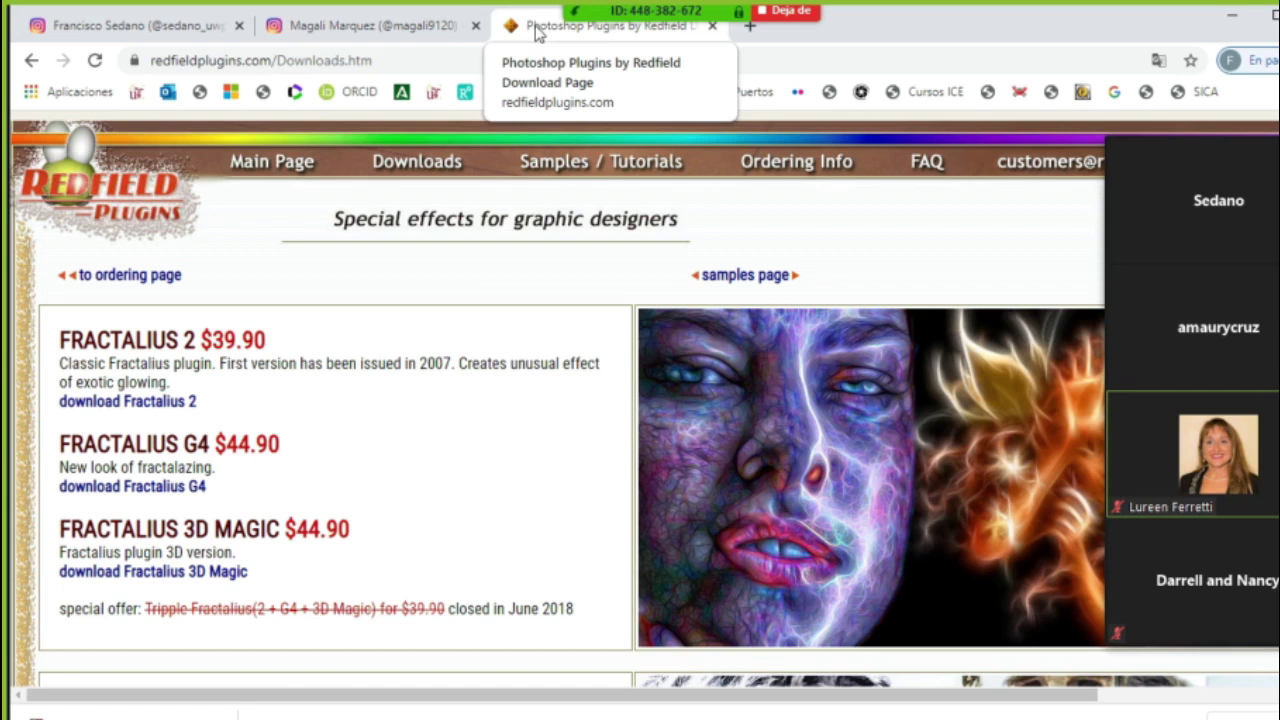
click(120, 37)
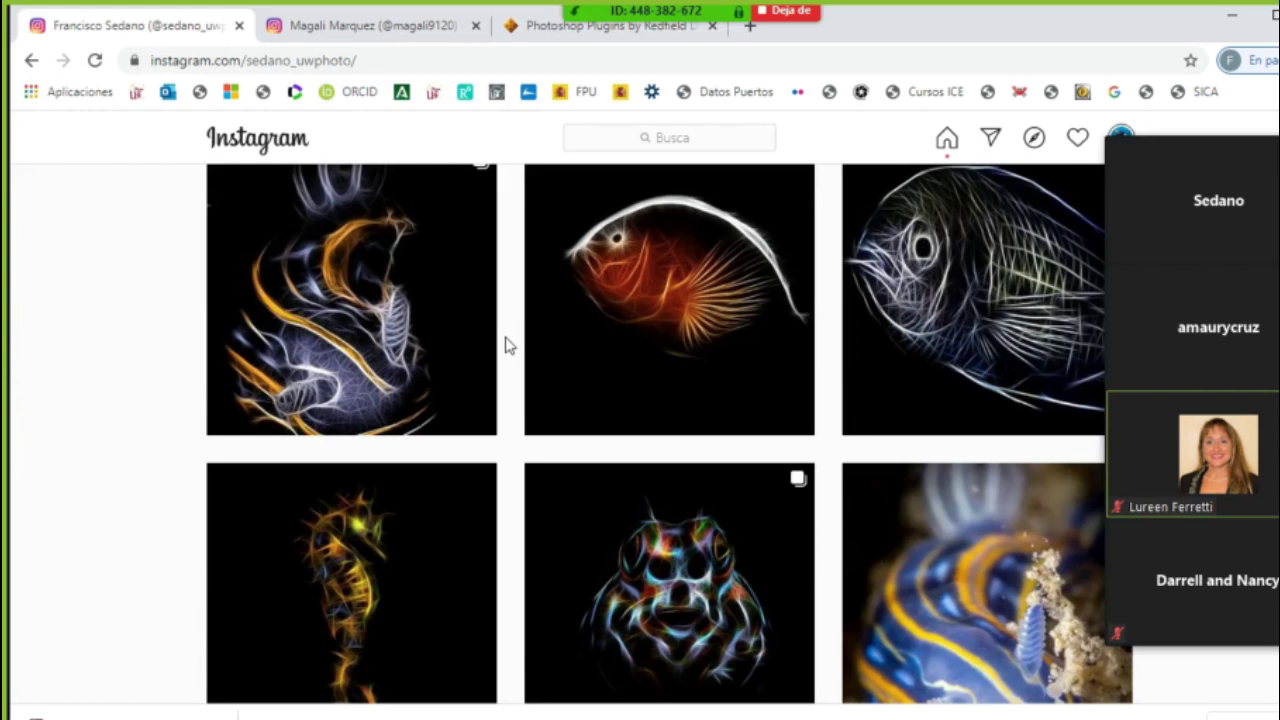
scroll(583, 535, down, 1)
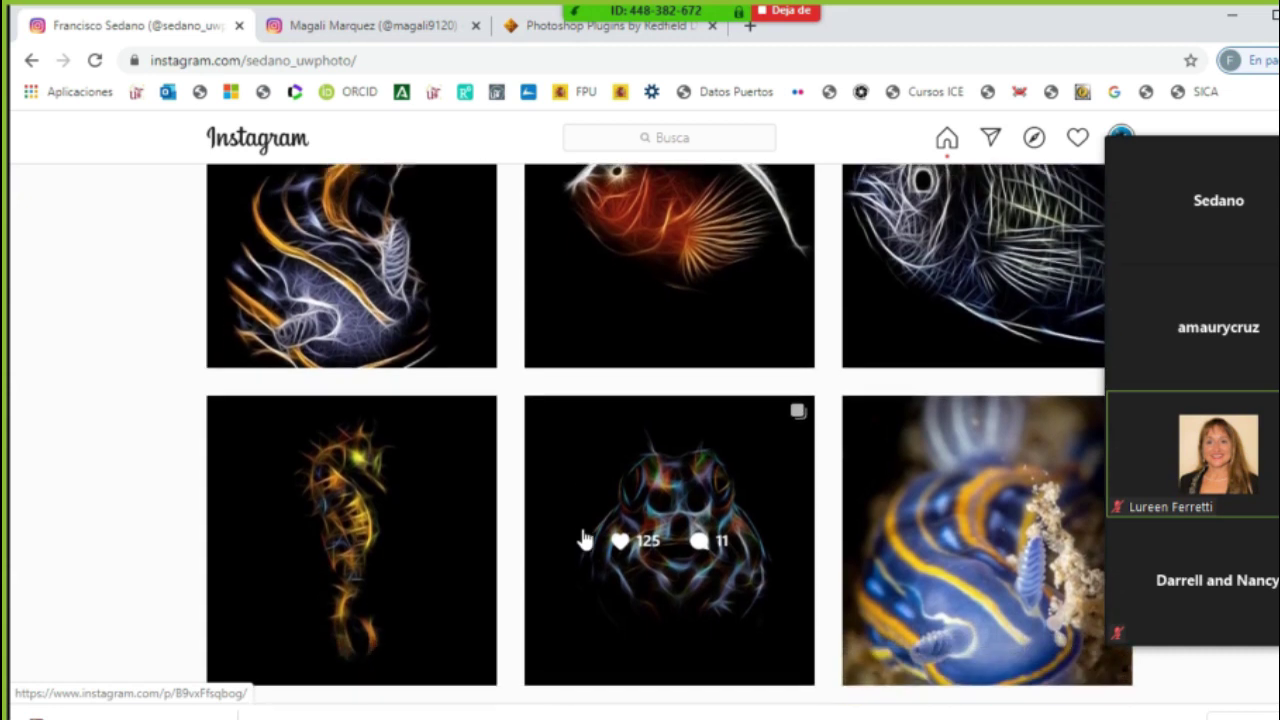
scroll(583, 540, up, 1)
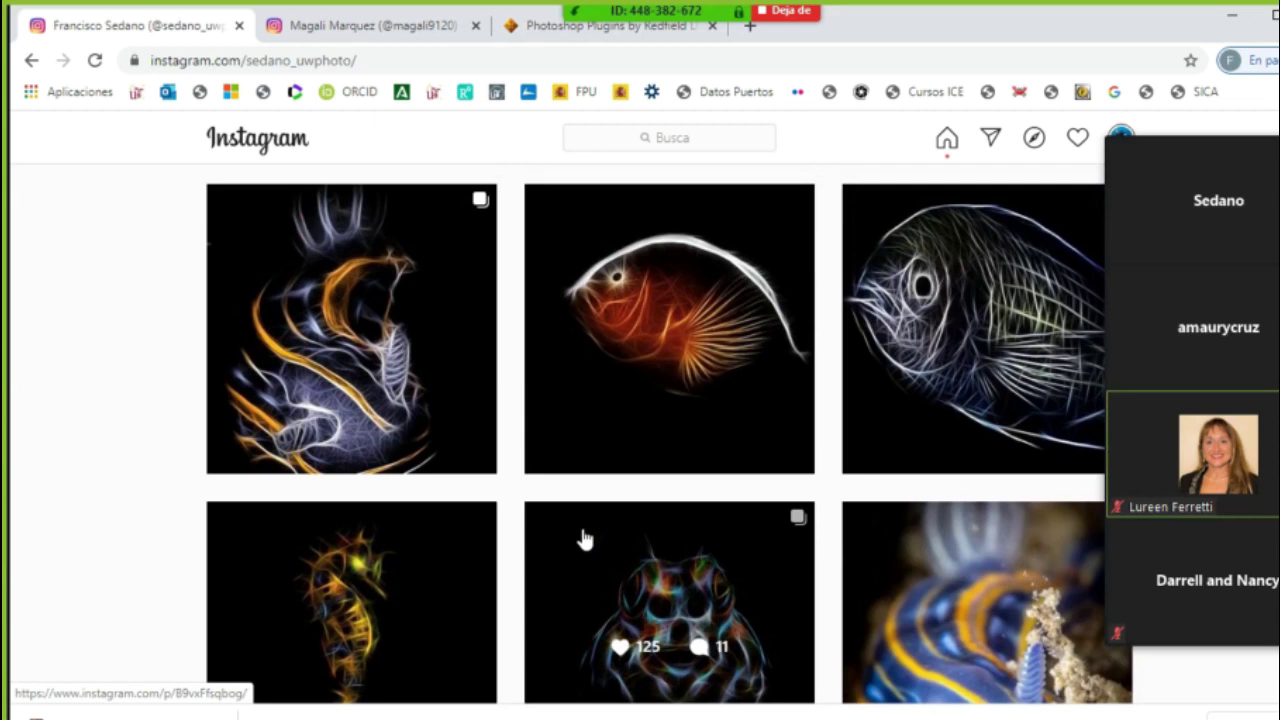
scroll(585, 540, down, 1)
scroll(585, 540, down, 1)
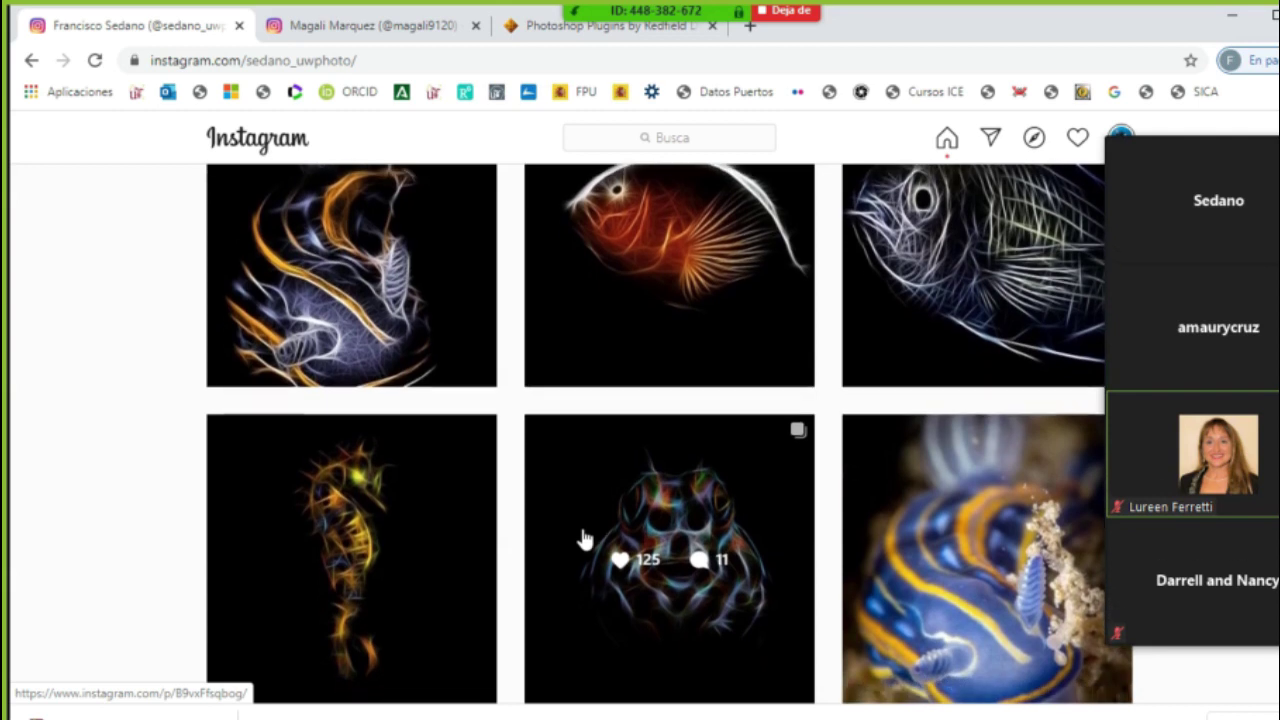
scroll(585, 540, up, 1)
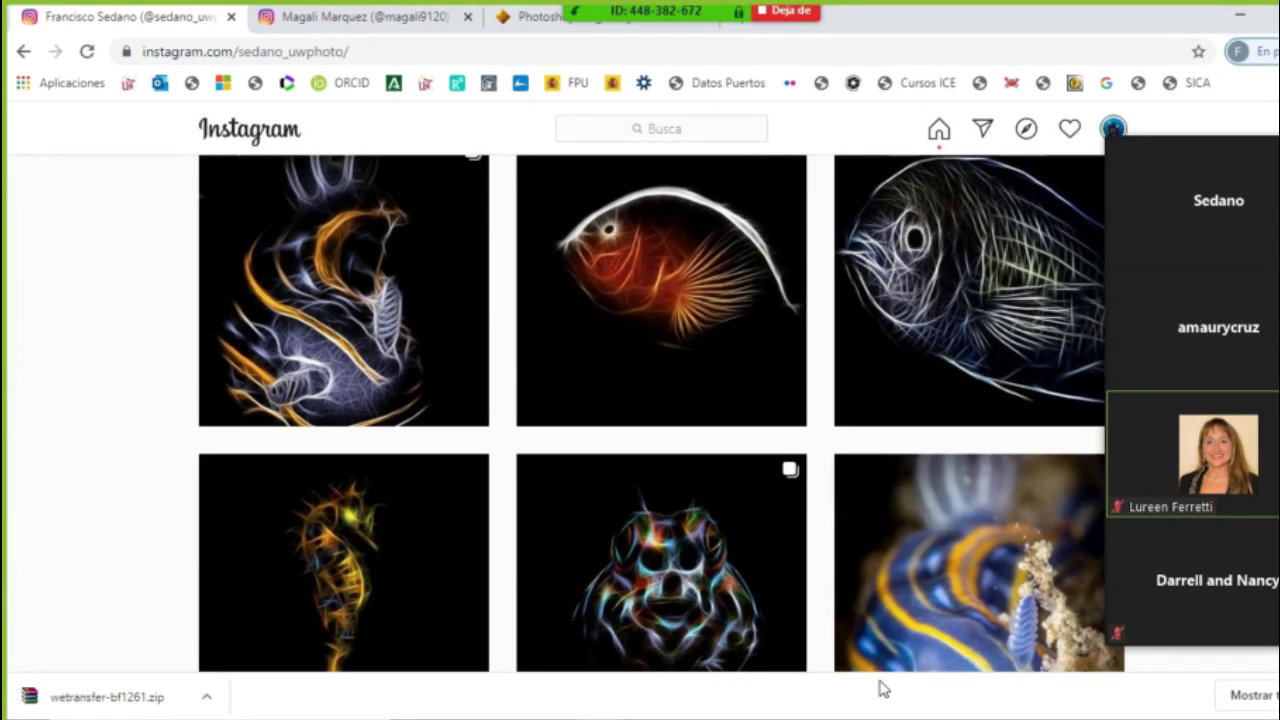
Switch to Photoshop and open the recent file 004 Fractalius.jpg, accepting the embedded colour profile handling.
key(alt+Tab)
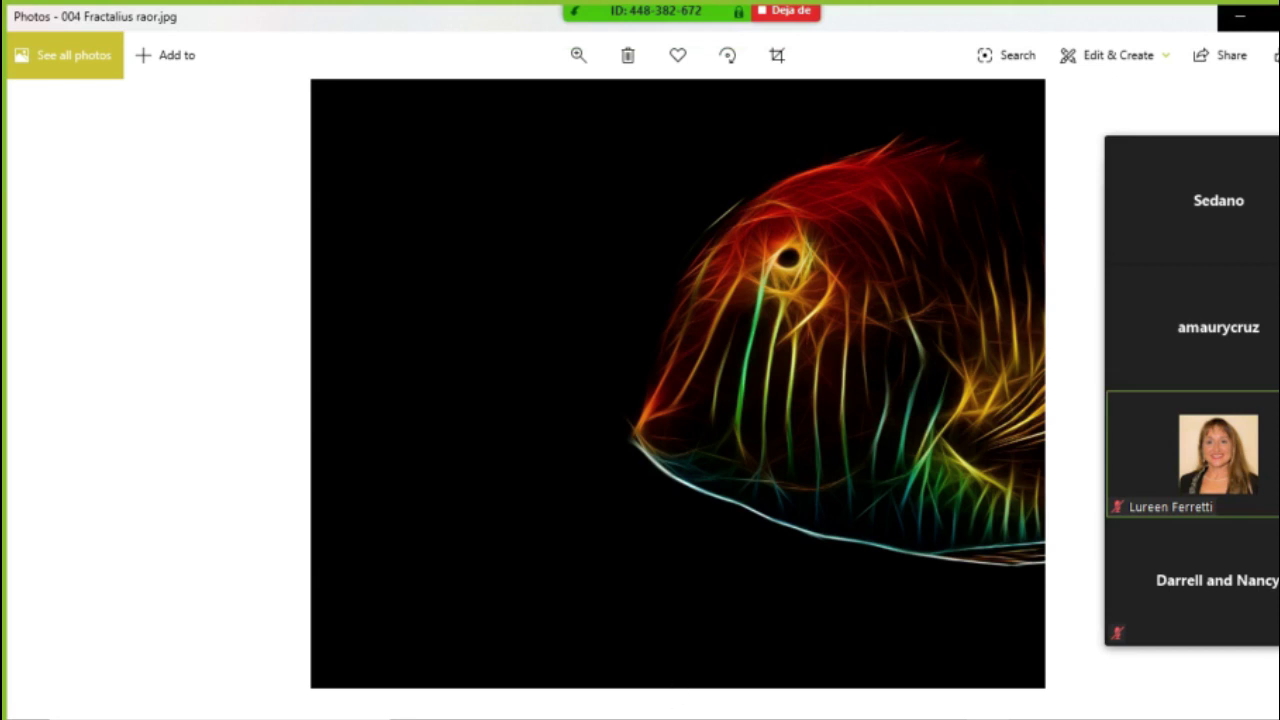
mouse_move(683, 716)
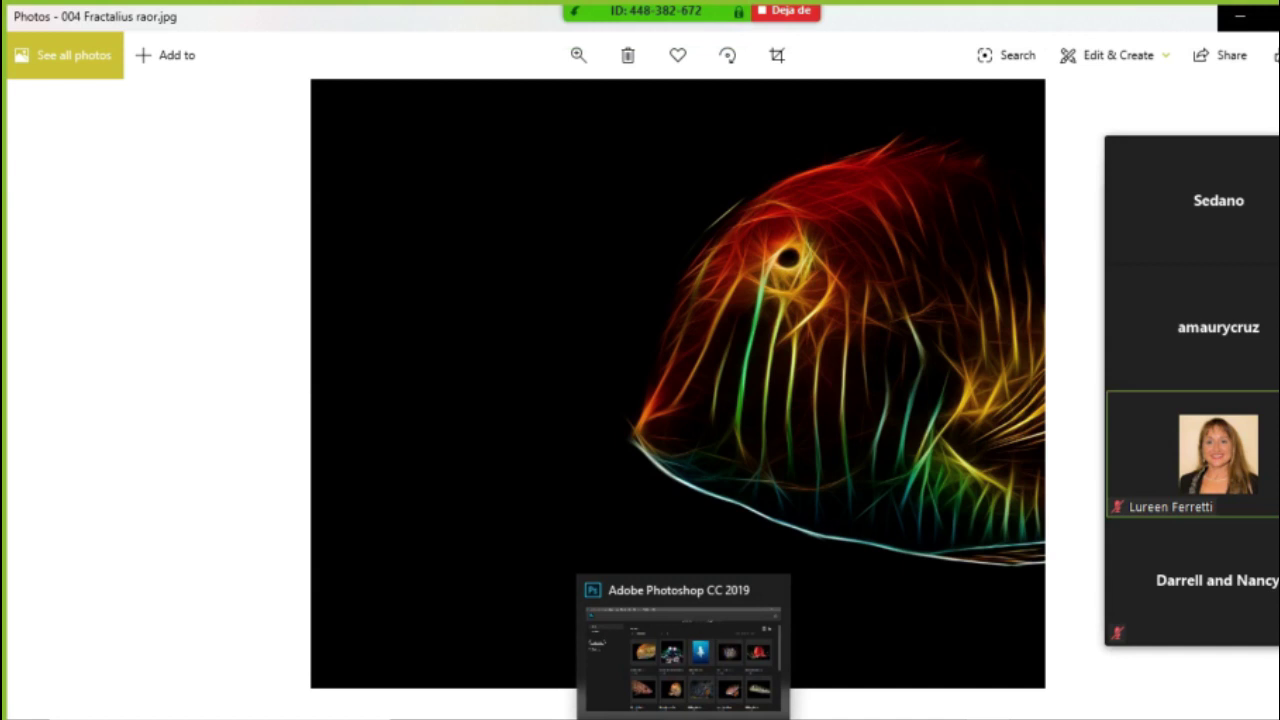
click(683, 645)
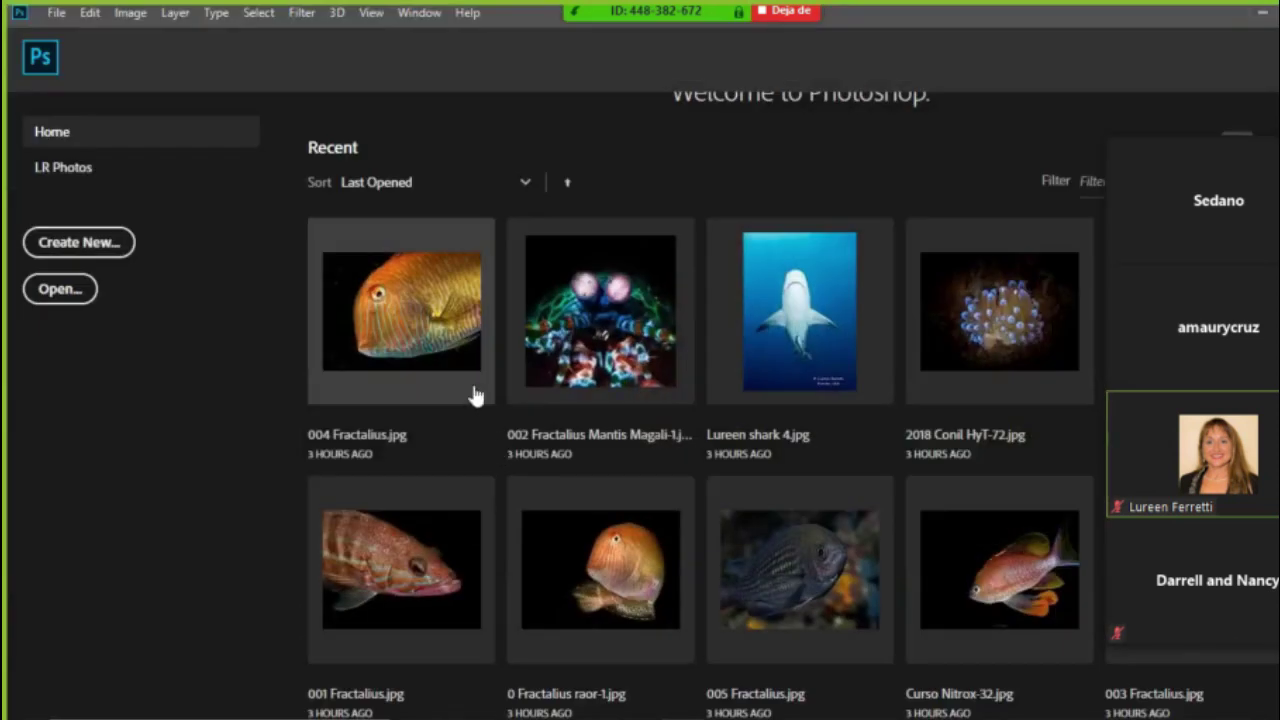
click(427, 310)
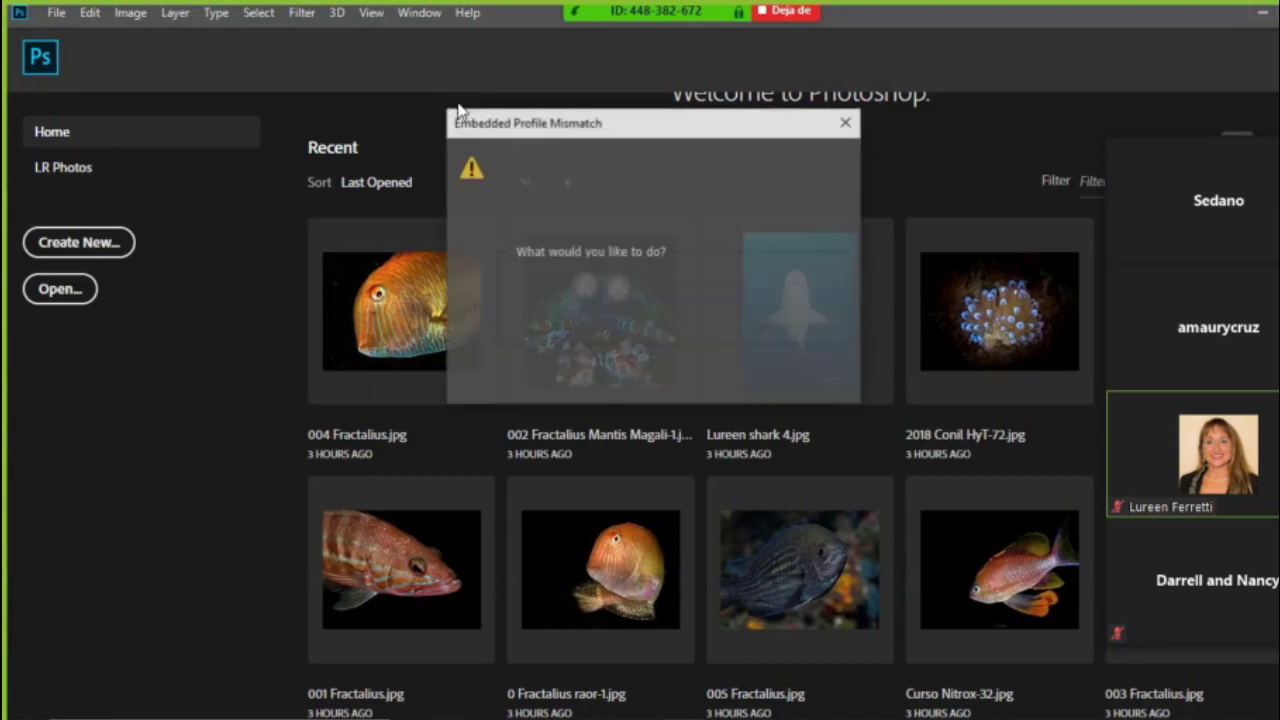
click(740, 378)
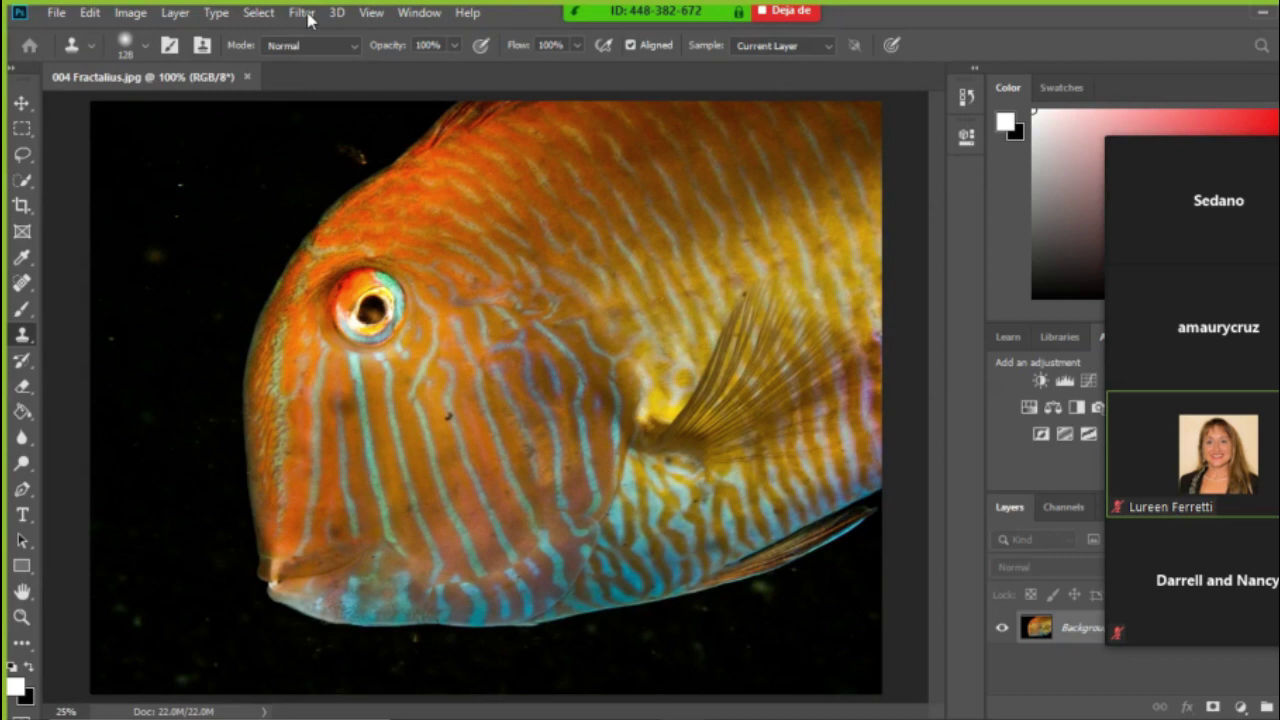
Start the Redfield Fractalius filter on the fish photo and reposition its window so all settings are accessible.
click(303, 13)
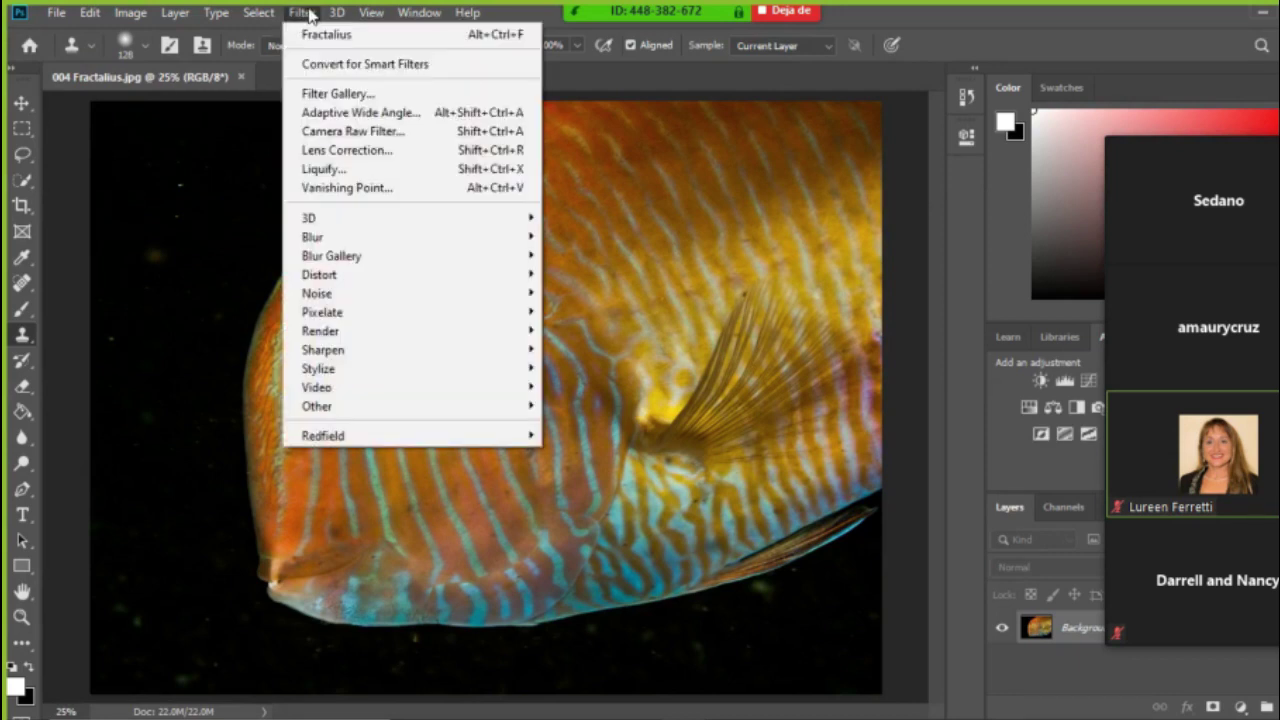
mouse_move(420, 440)
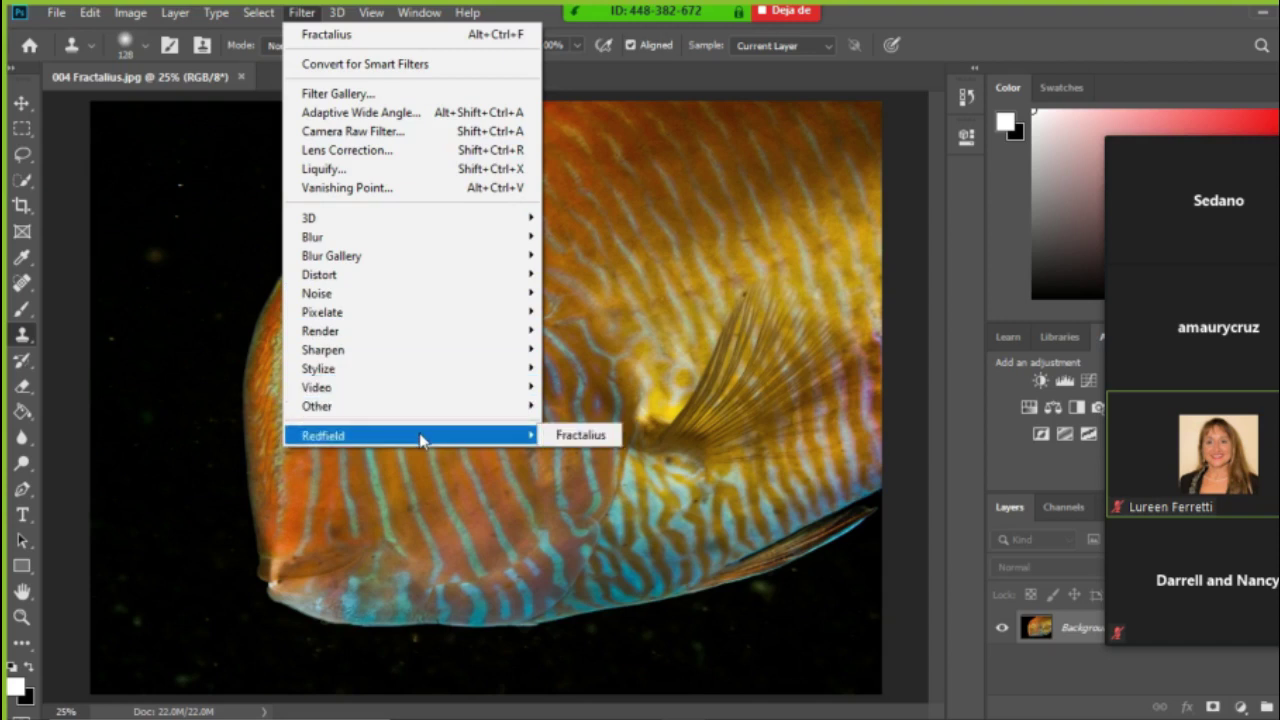
click(570, 437)
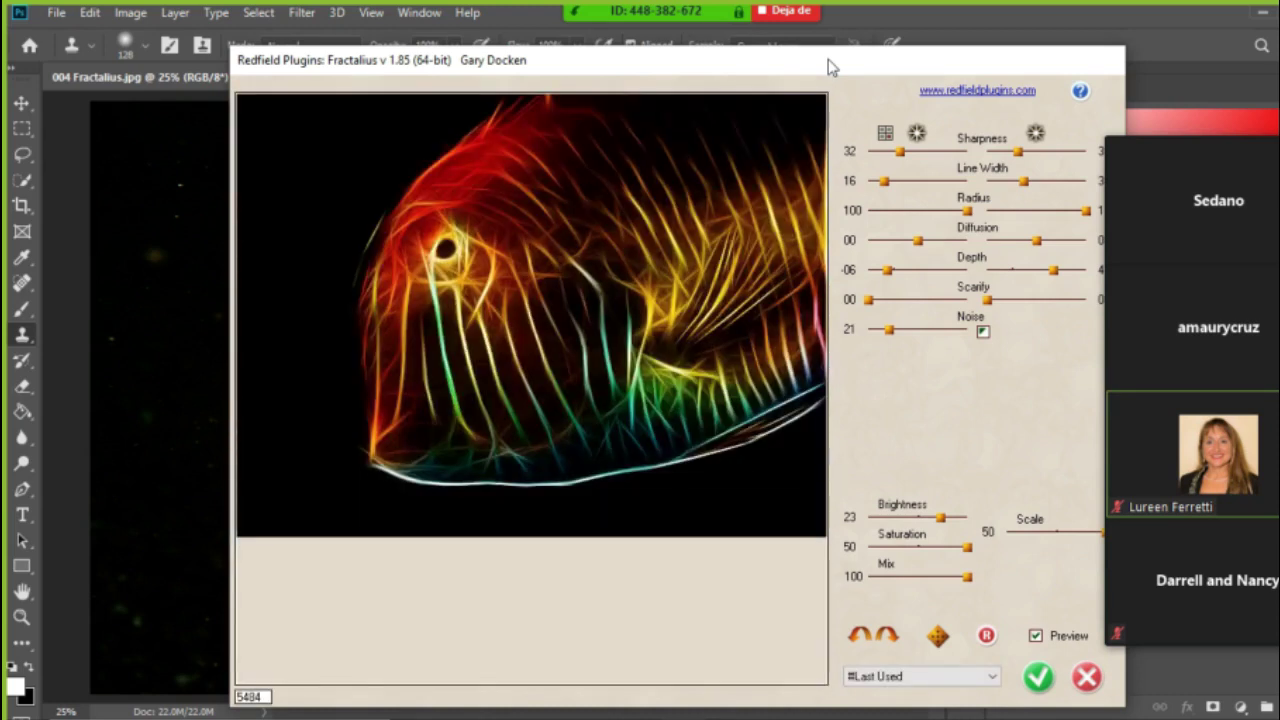
drag(828, 59, 775, 56)
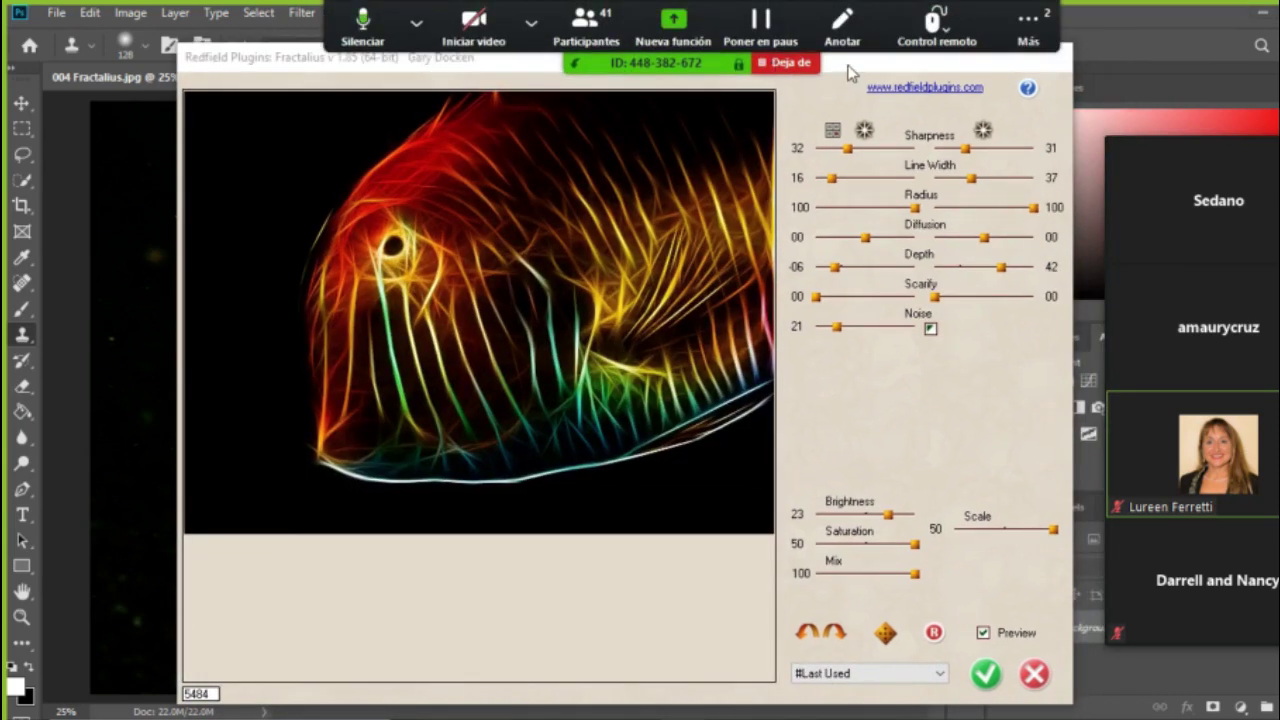
drag(849, 70, 850, 86)
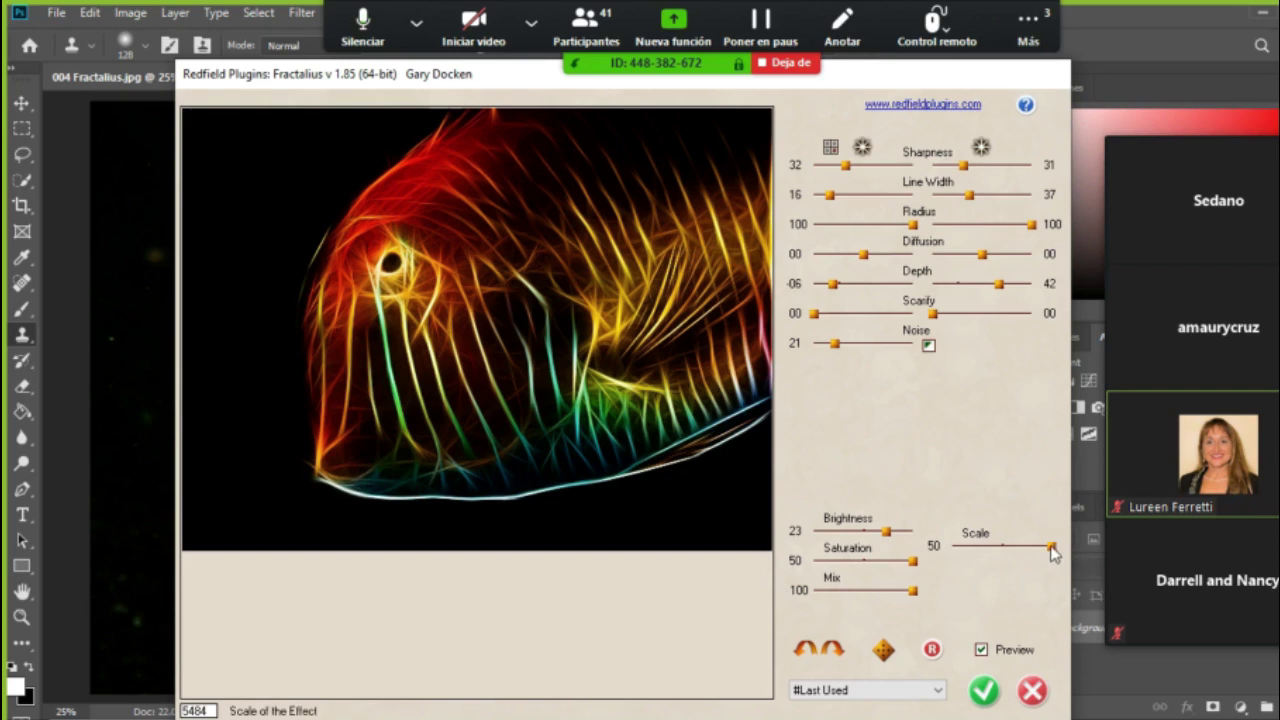
Try the Fractalius effect with Scale at 21 and at -50, and restore Scale to 50.
drag(1051, 548, 1001, 550)
drag(1047, 558, 1023, 557)
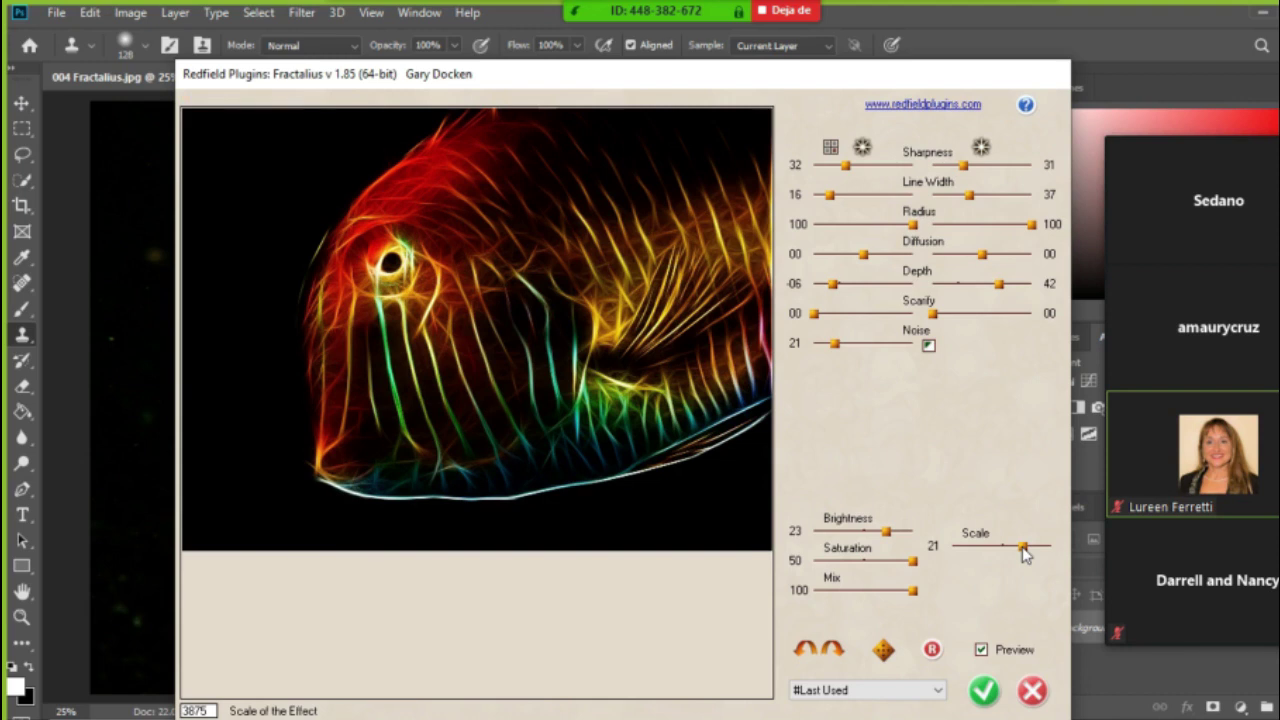
drag(1023, 557, 1058, 556)
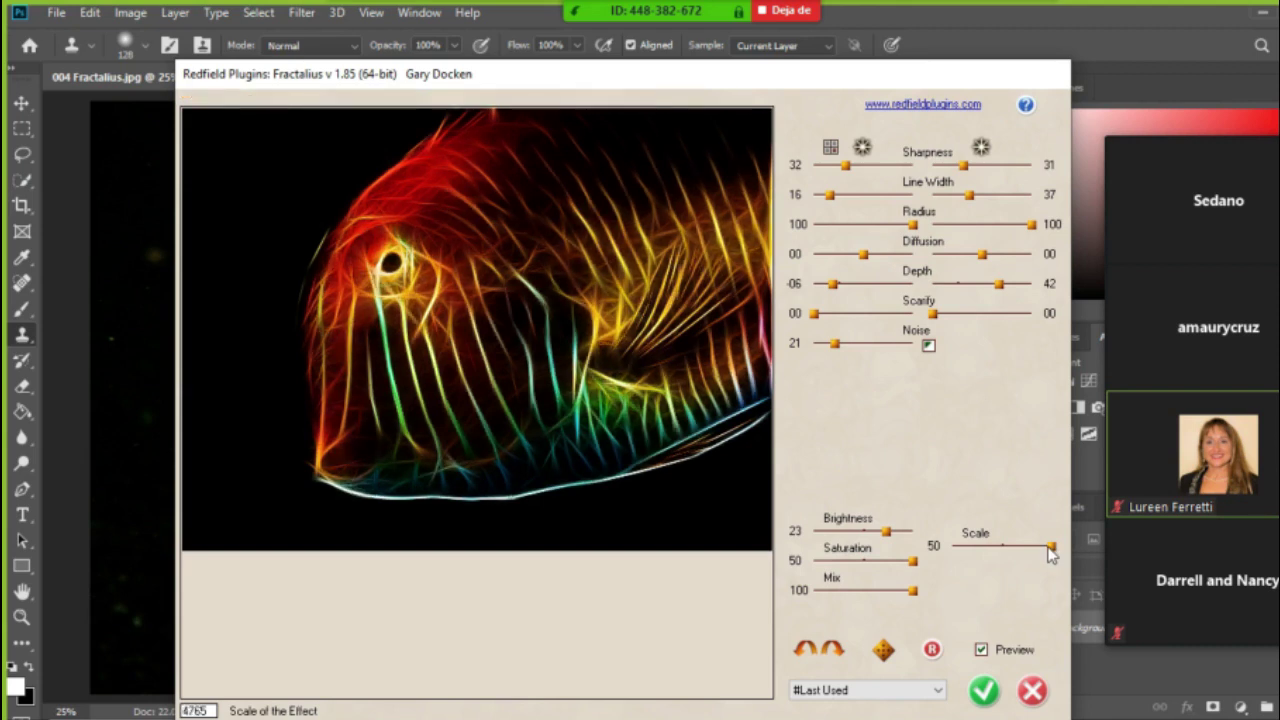
drag(1053, 550, 948, 550)
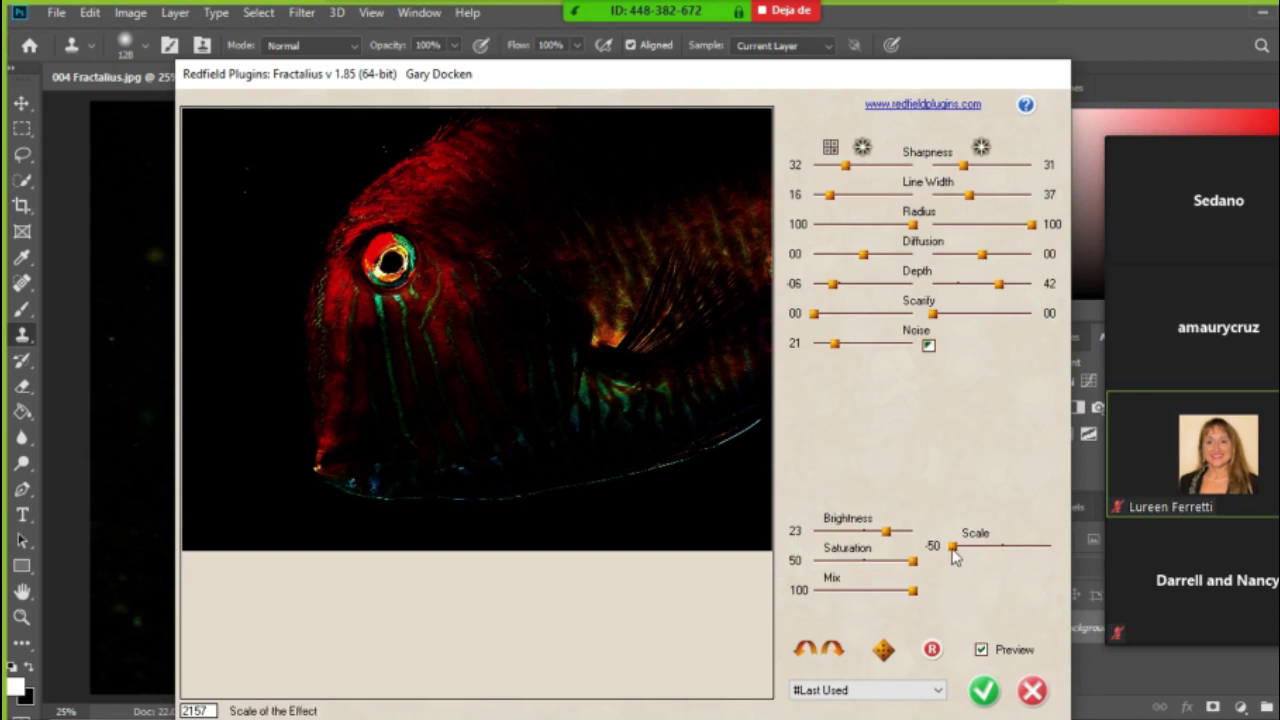
drag(953, 552, 1073, 544)
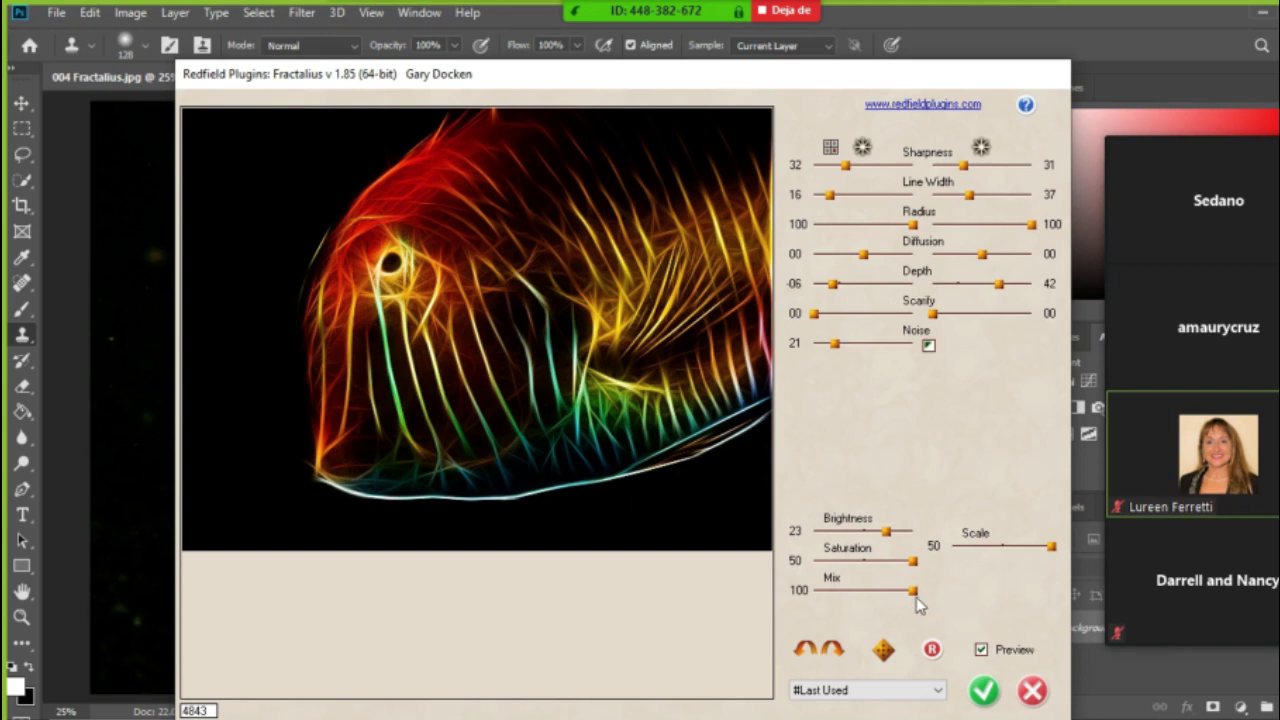
Try blending the effect with the original at Mix 41 and 61, and restore Mix to 100.
drag(914, 591, 857, 595)
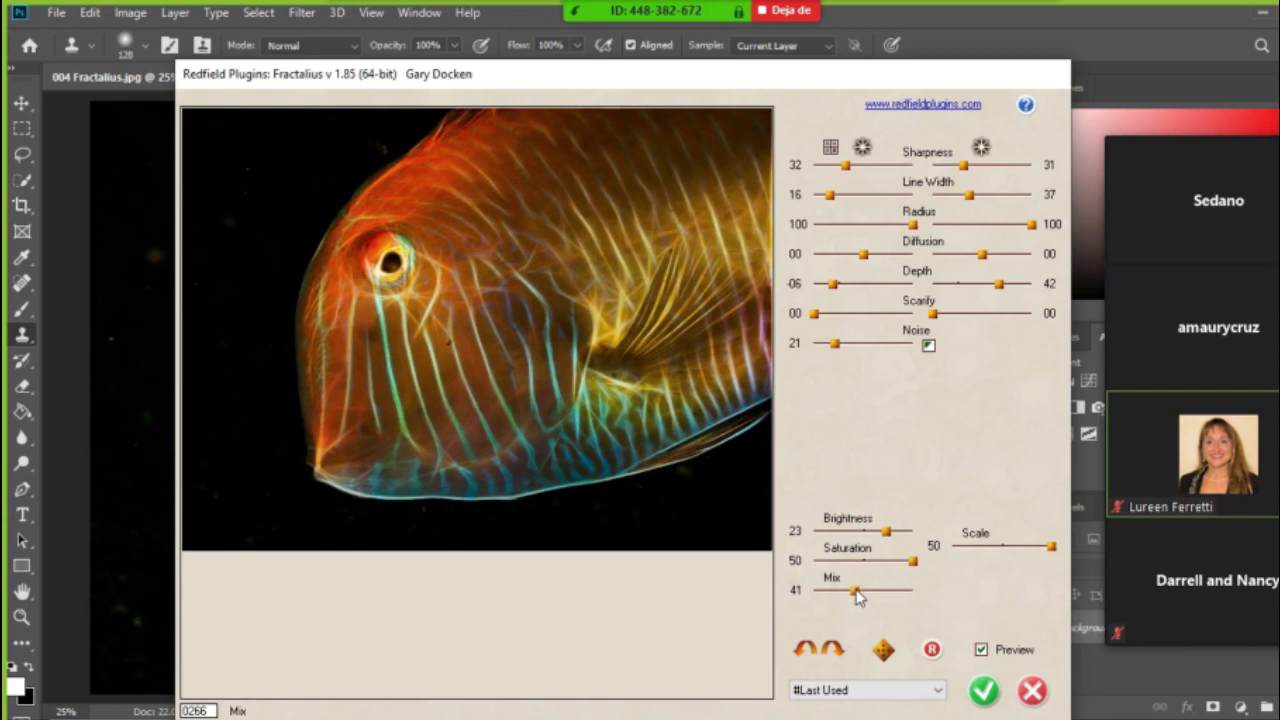
drag(857, 596, 878, 598)
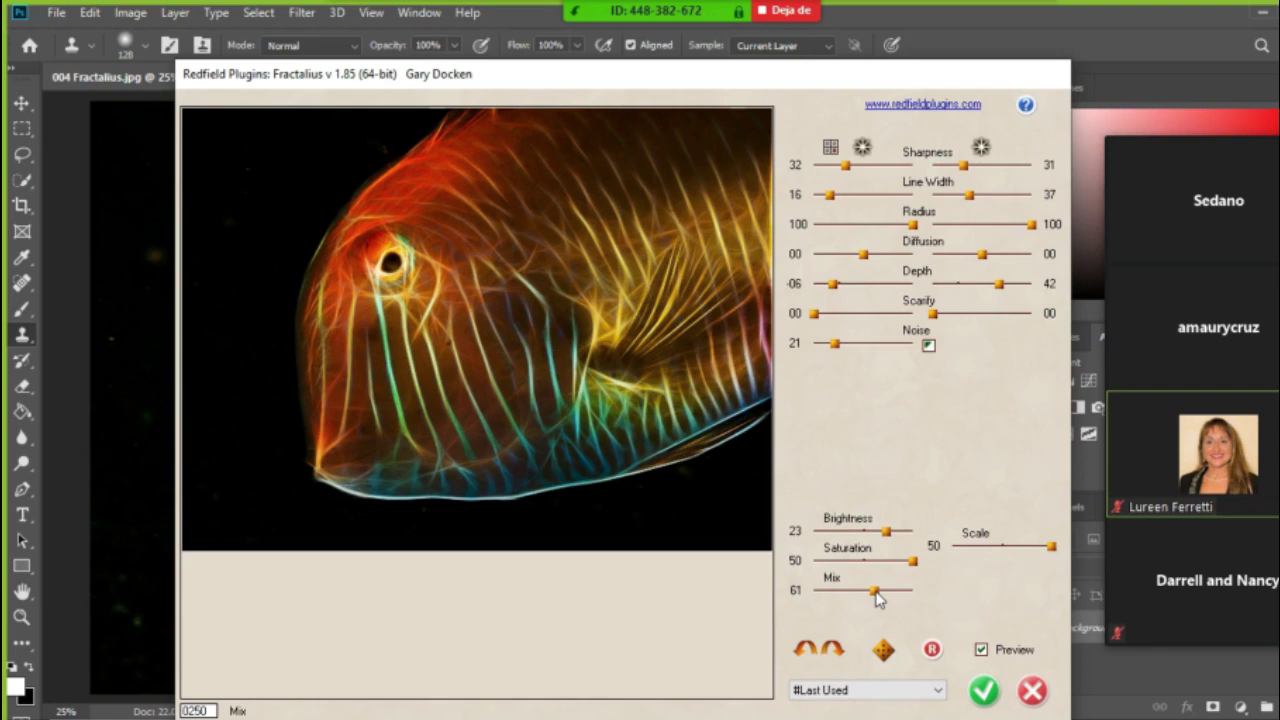
drag(875, 591, 932, 592)
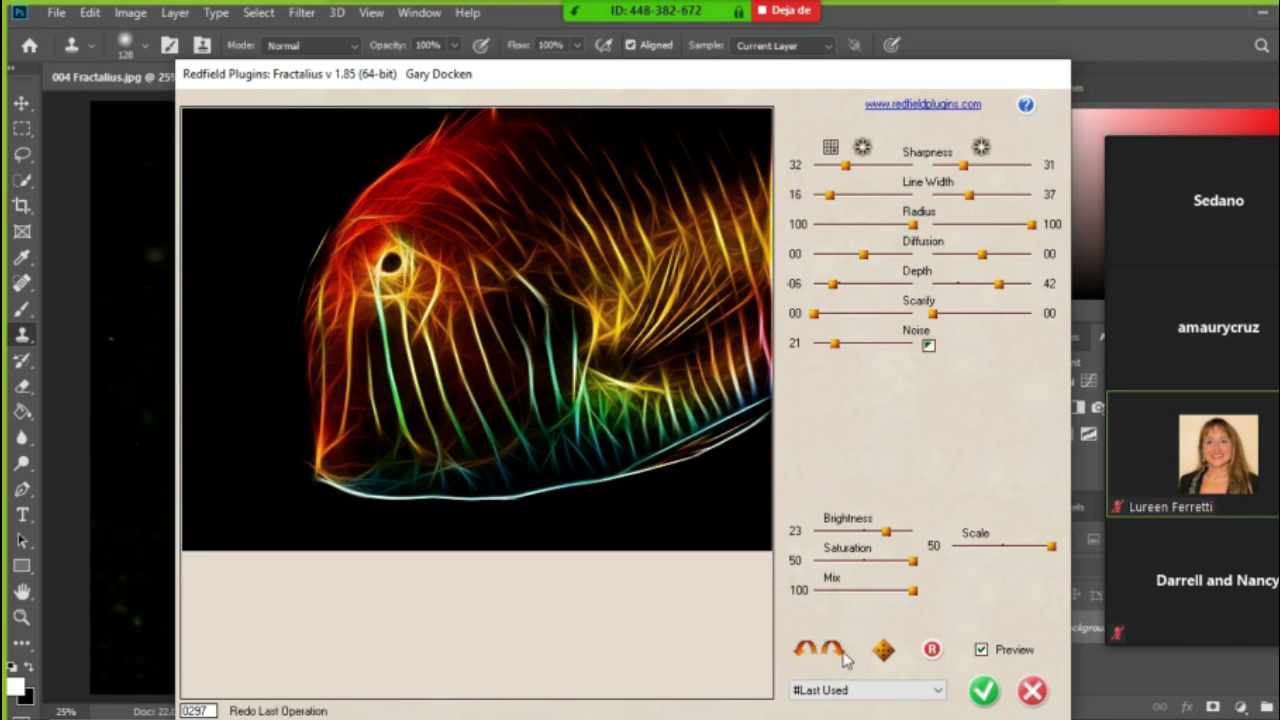
Undo and redo the last Mix change, and try resetting all Fractalius settings before undoing the reset.
click(805, 651)
click(831, 651)
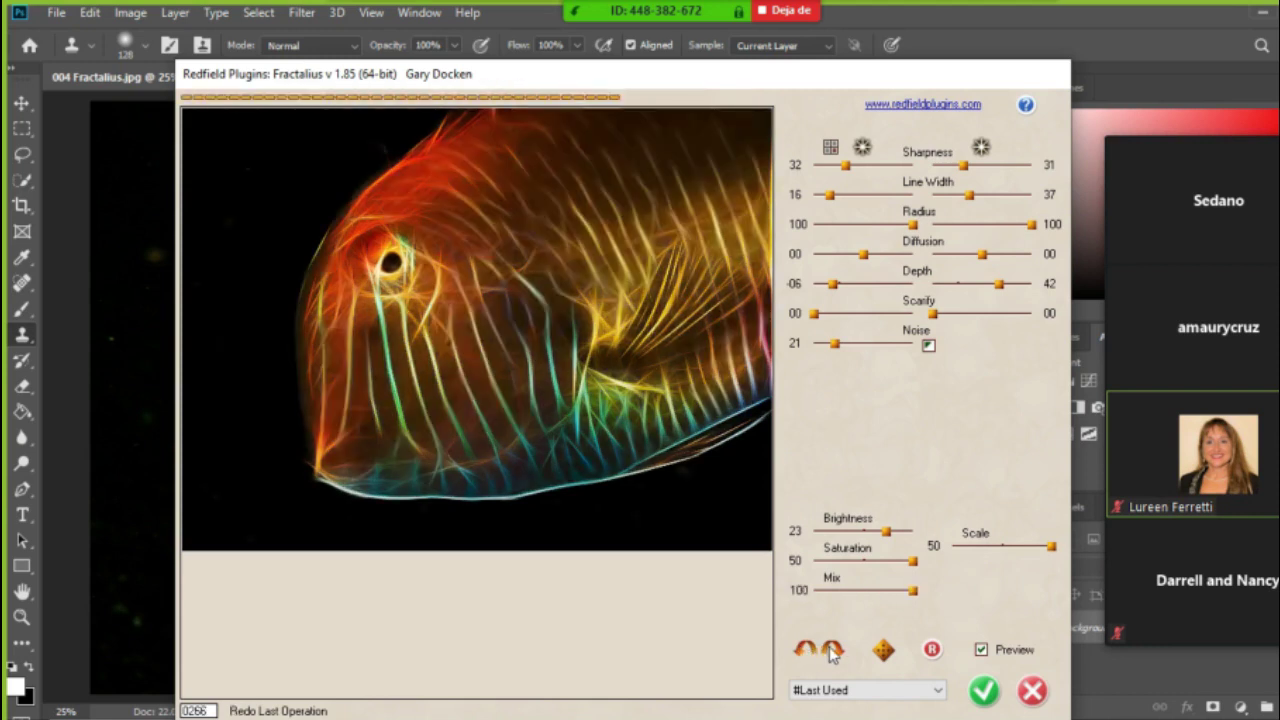
click(932, 651)
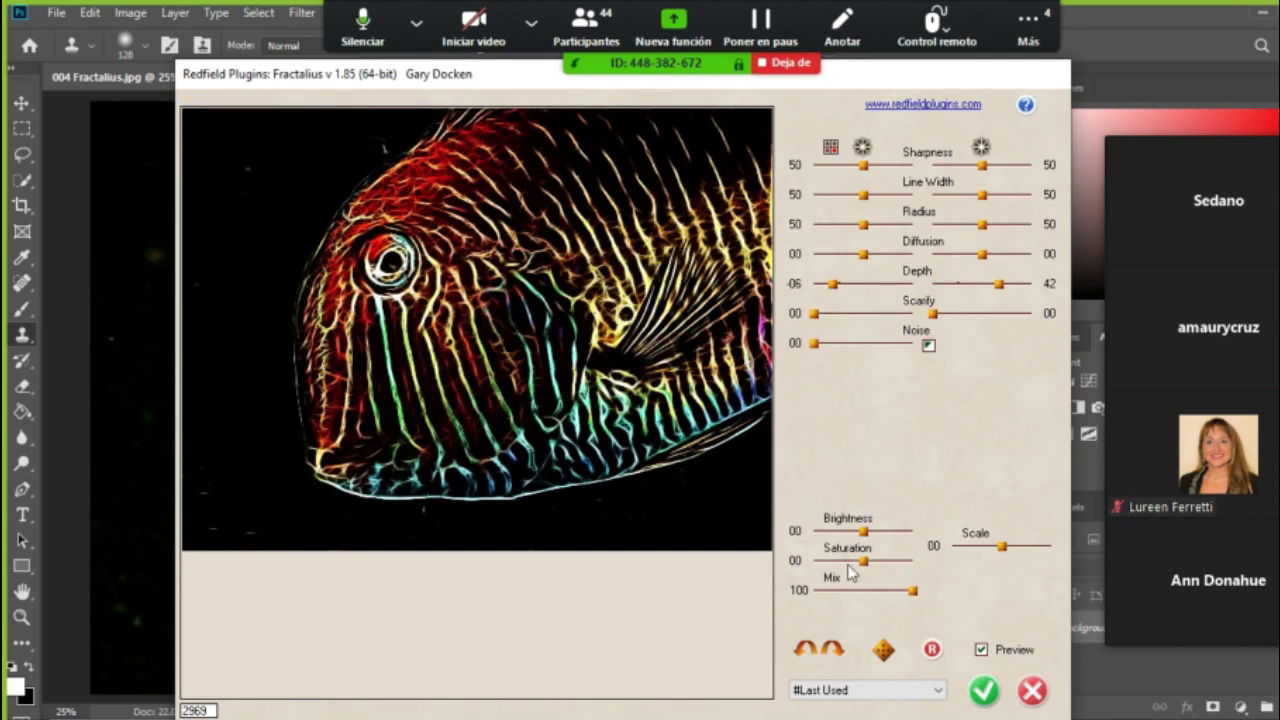
click(806, 650)
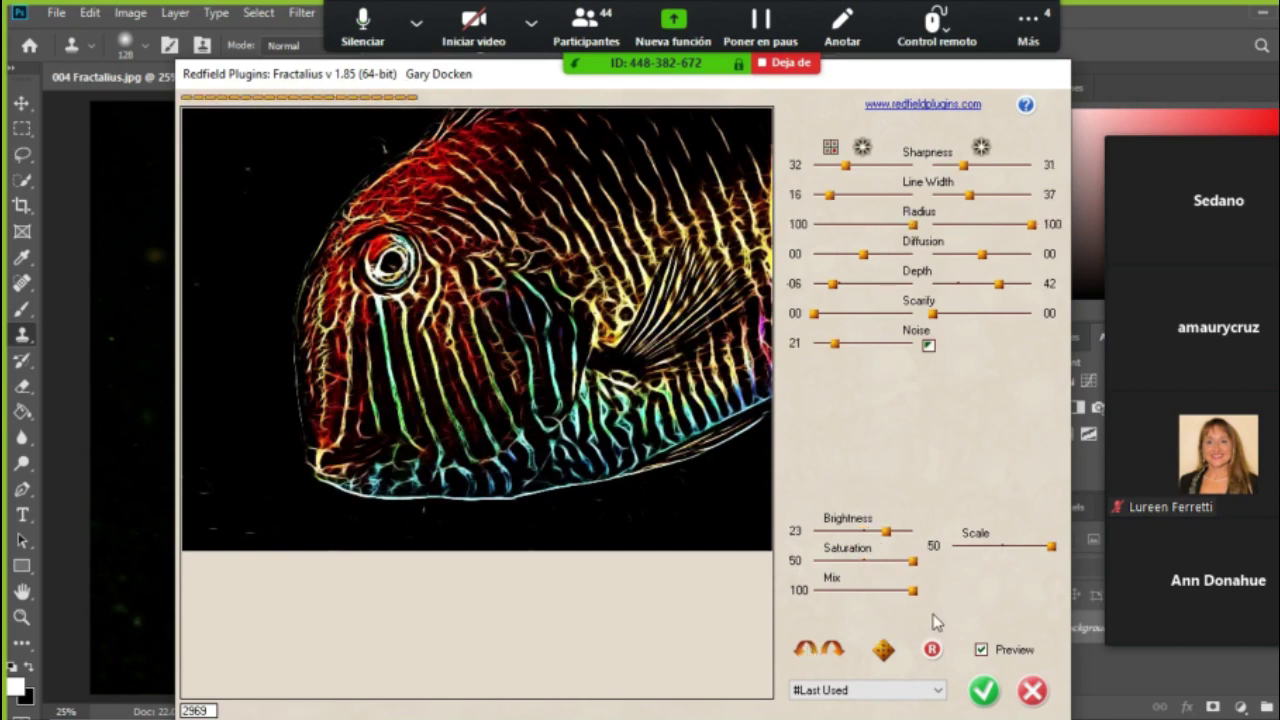
Compare the effect with the original photo by toggling the preview, and generate two random Fractalius settings.
click(981, 650)
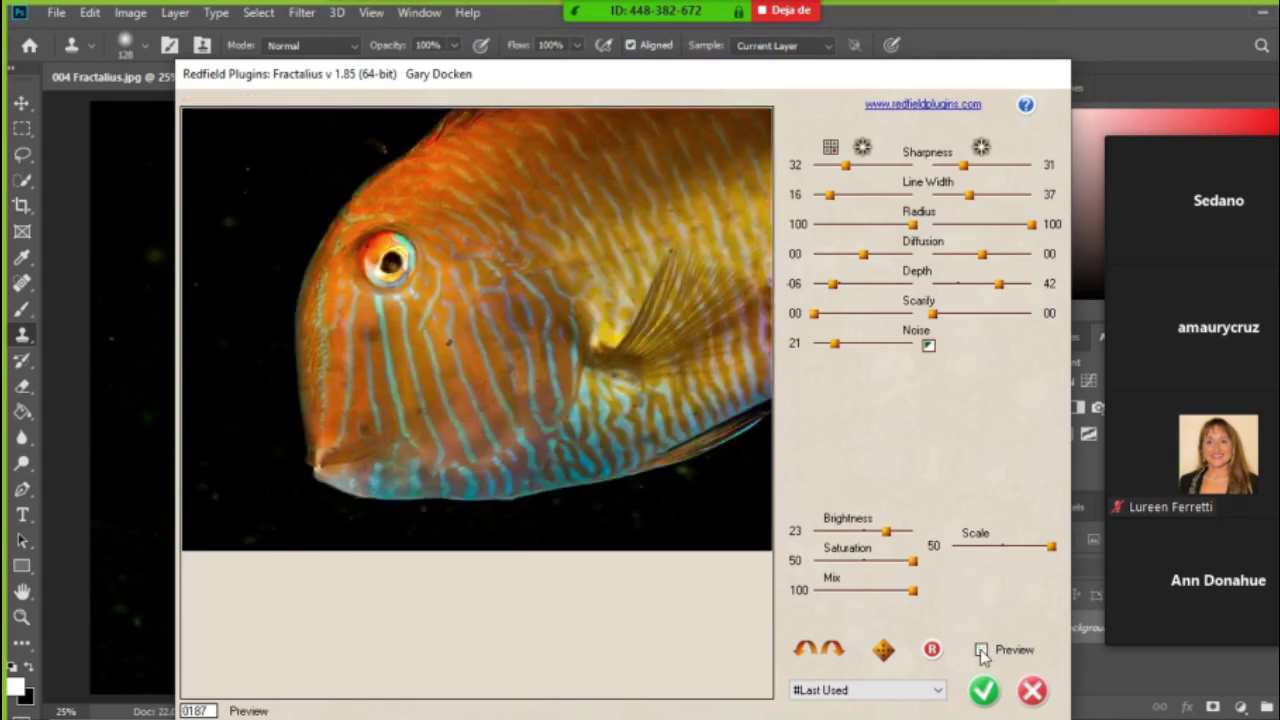
click(981, 650)
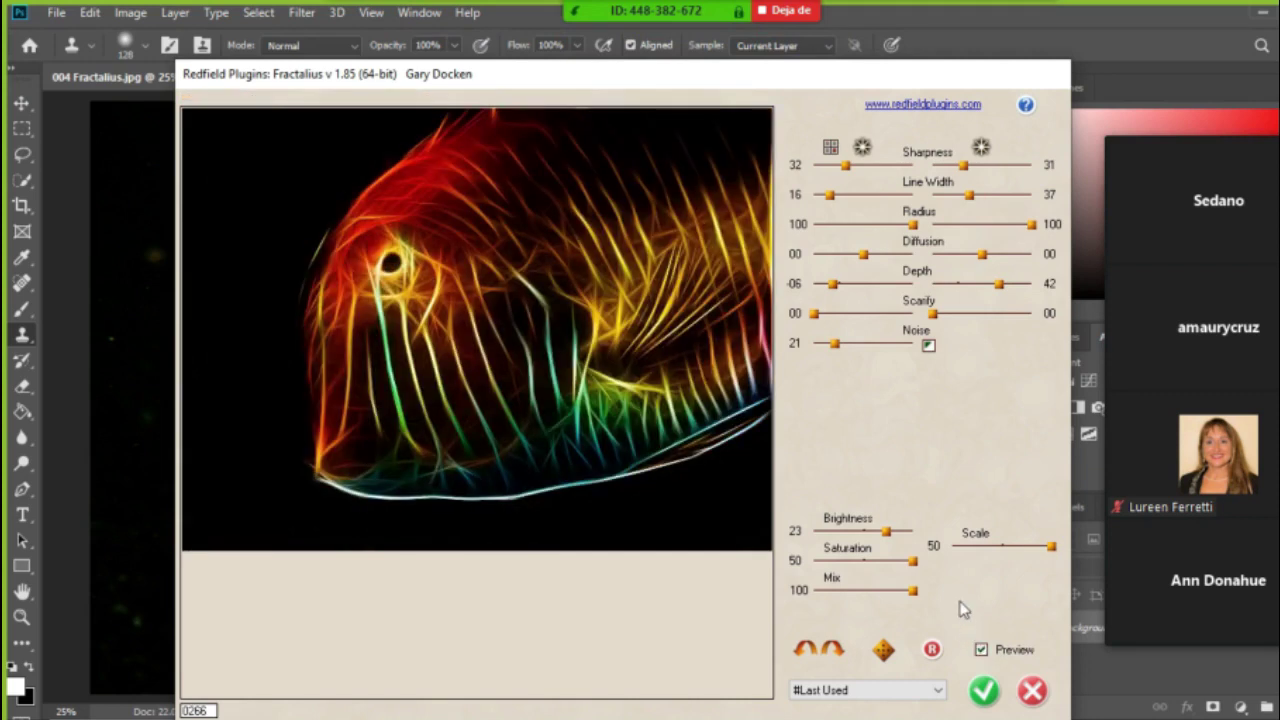
click(884, 652)
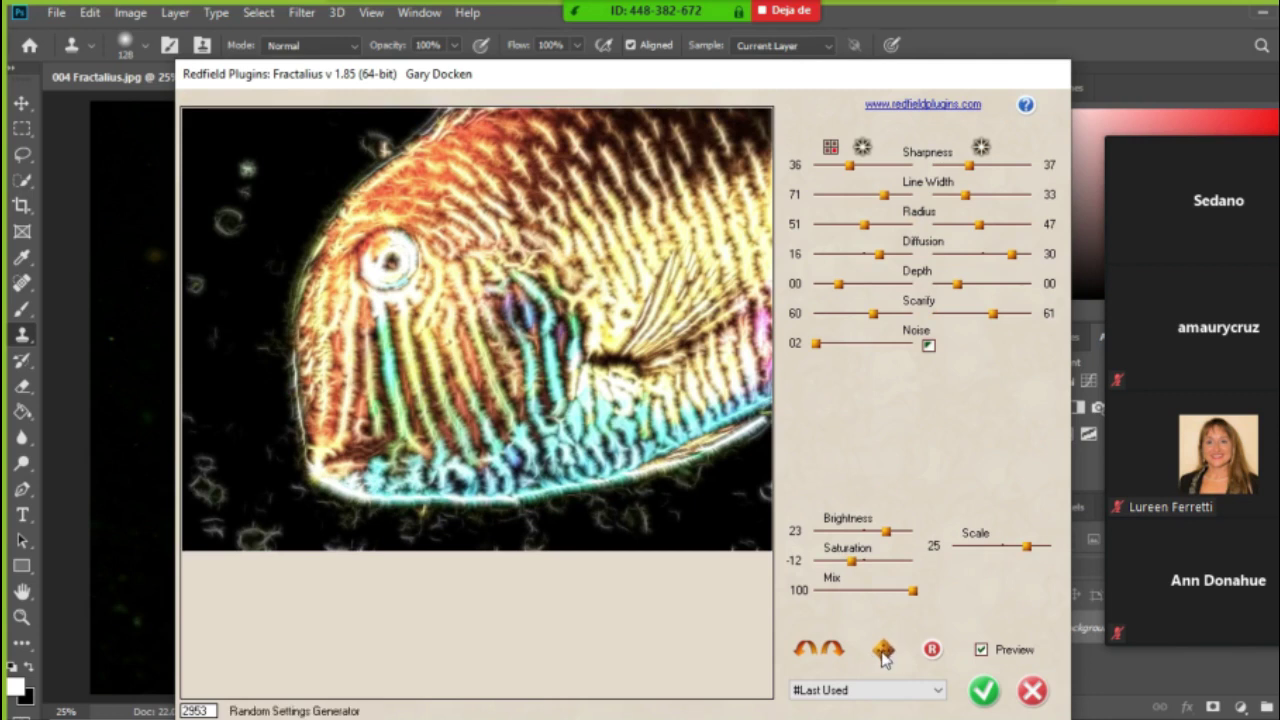
click(884, 652)
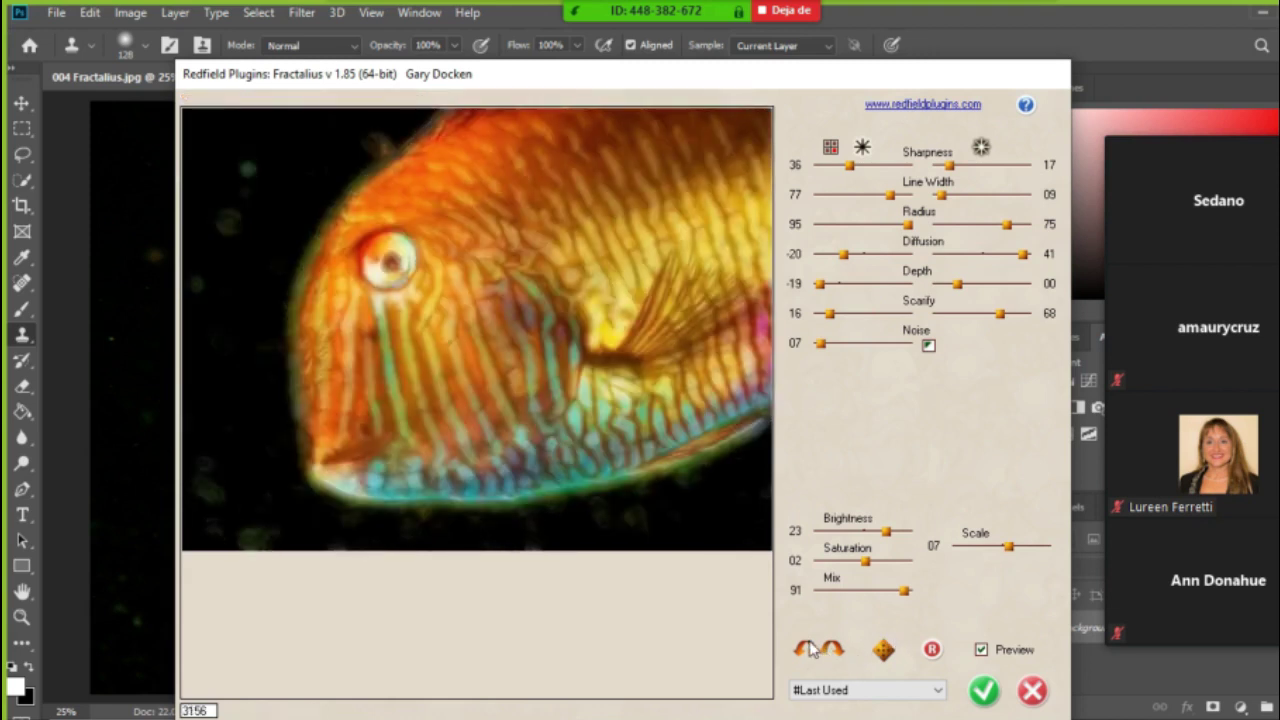
Undo both random Fractalius settings, and set the first Sharpness value to 30 after trying 47 and 0.
click(807, 650)
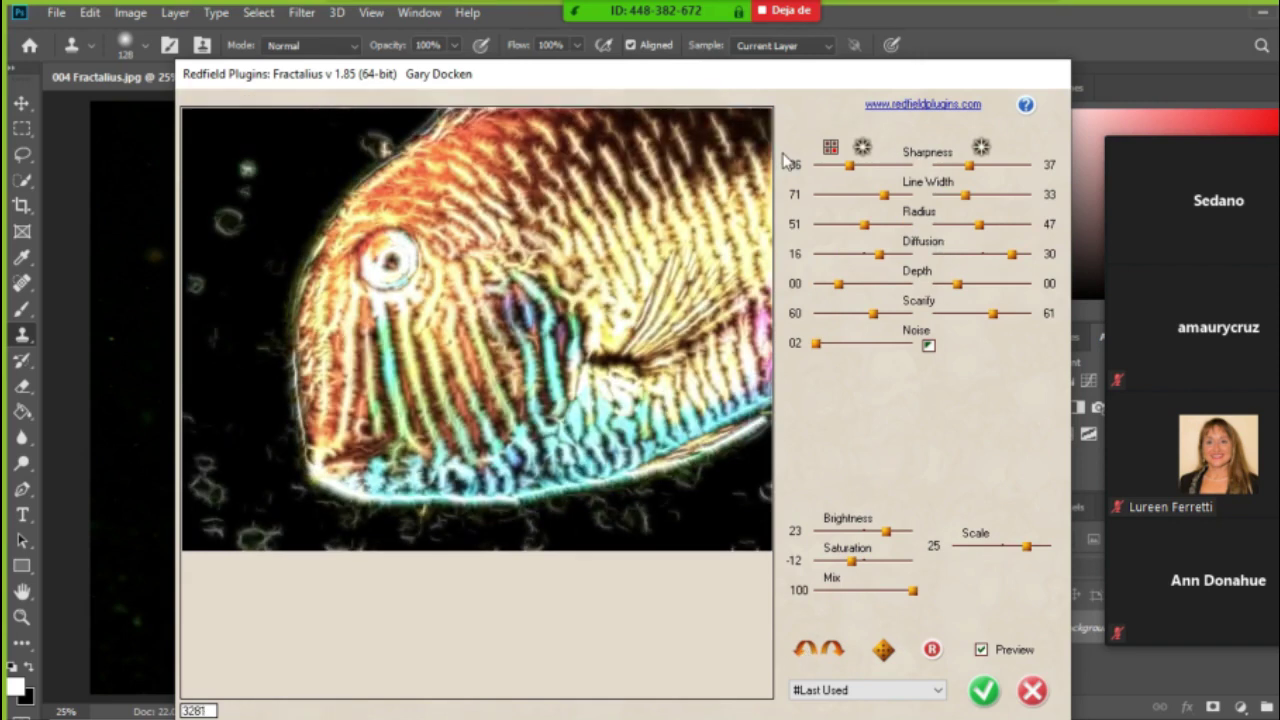
click(807, 650)
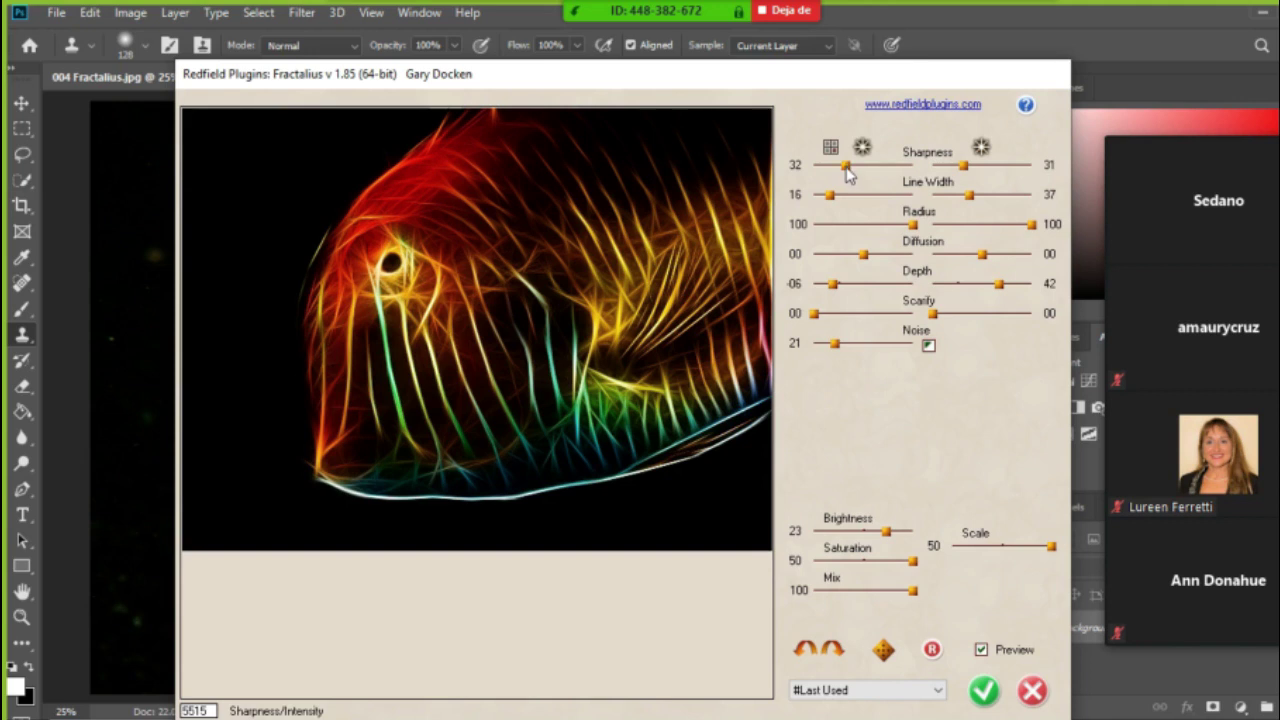
drag(846, 168, 862, 170)
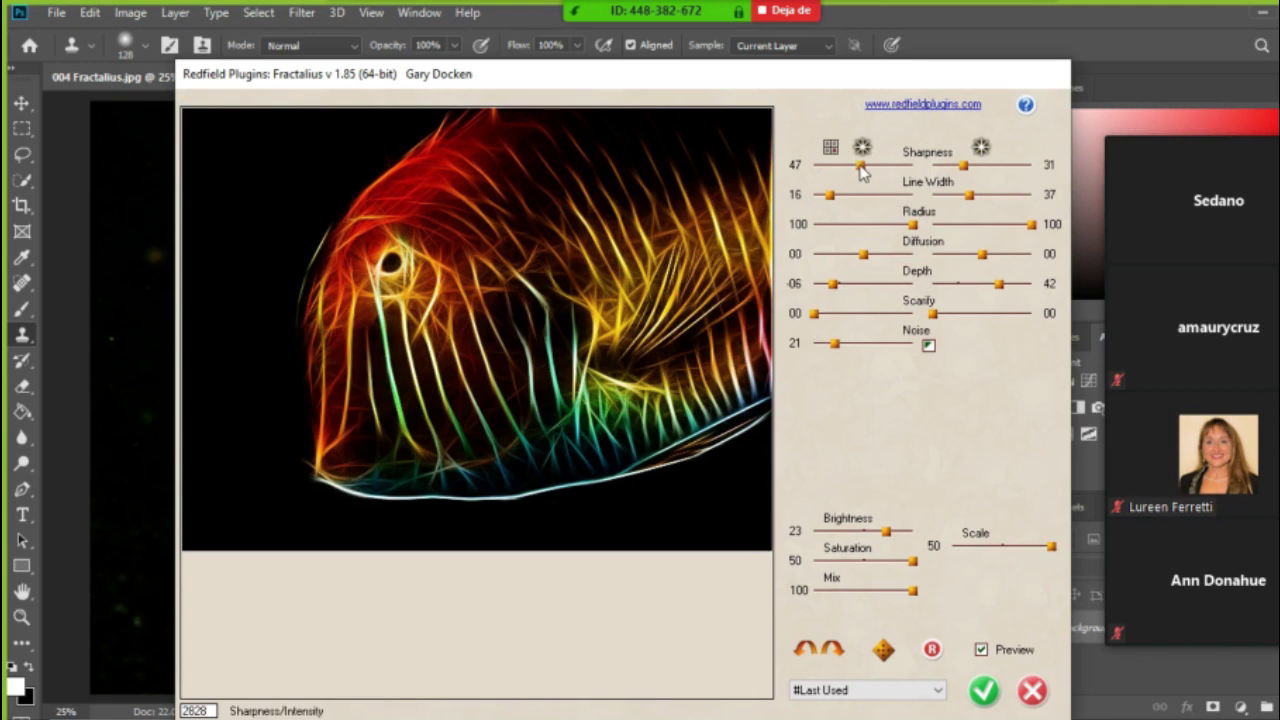
drag(860, 166, 808, 166)
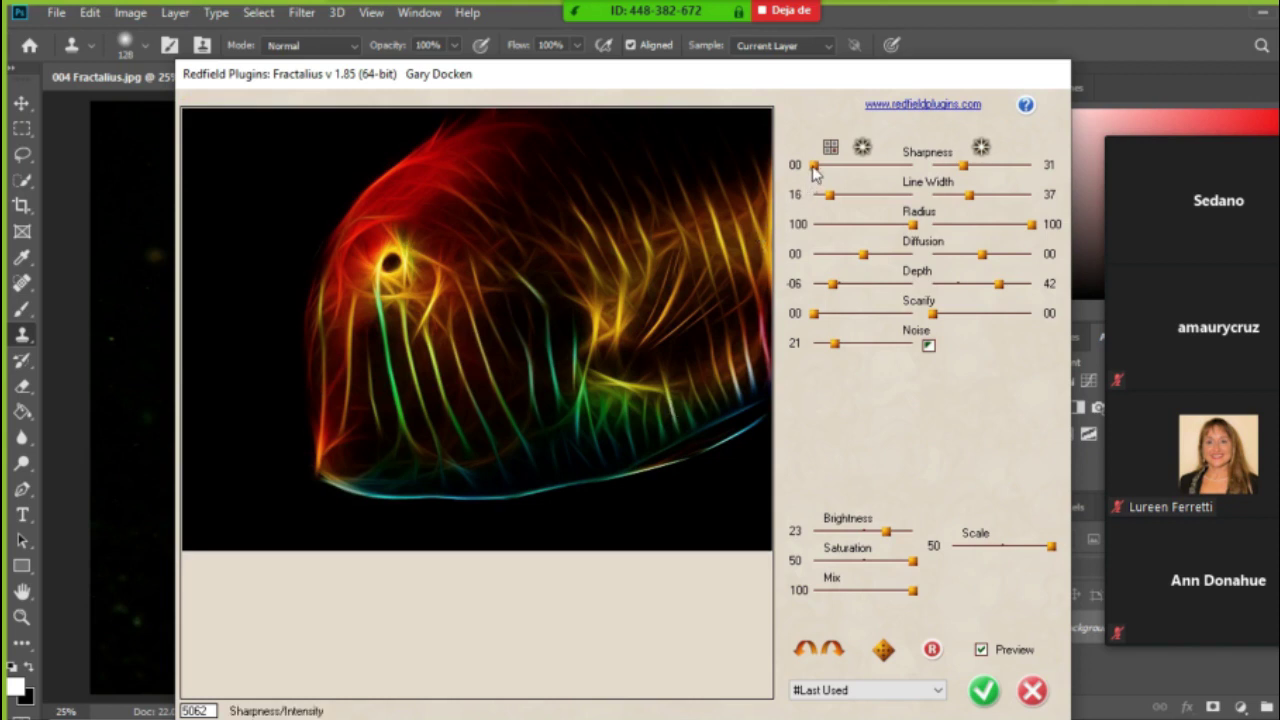
drag(814, 168, 843, 172)
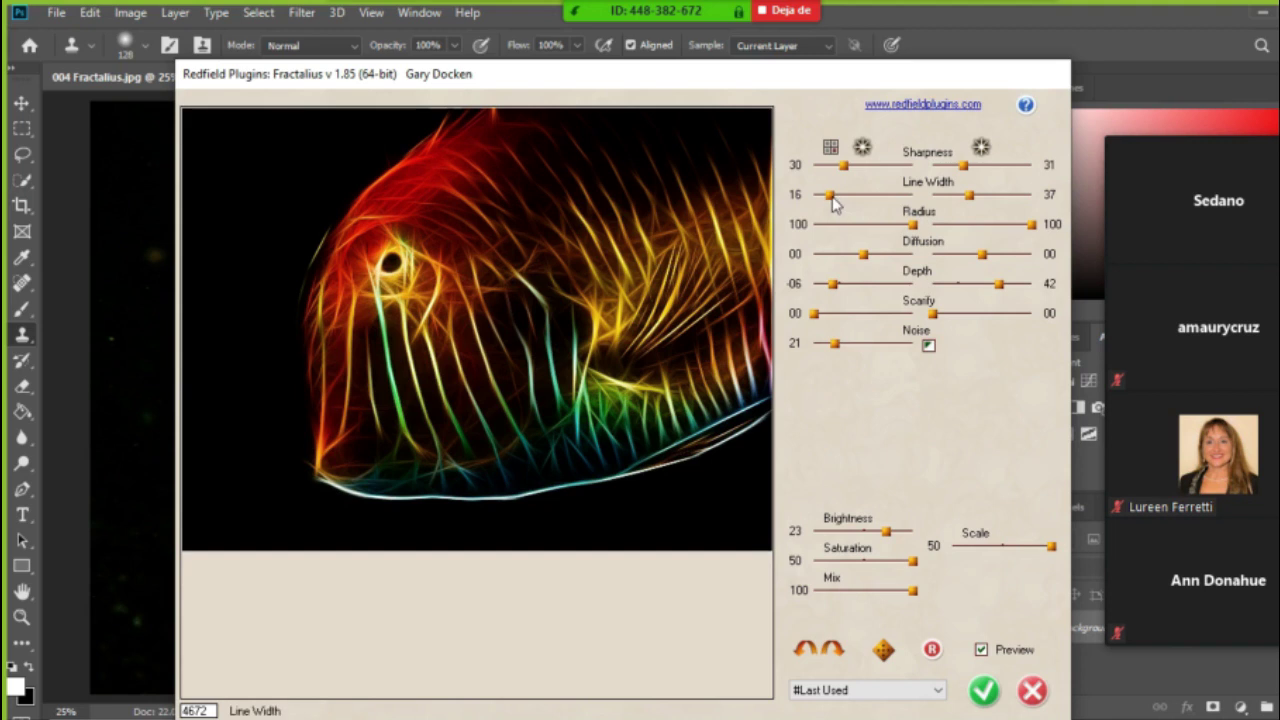
Try the first Line Width at 64 before setting it to 22, and raise the second Line Width to 65.
drag(830, 197, 878, 197)
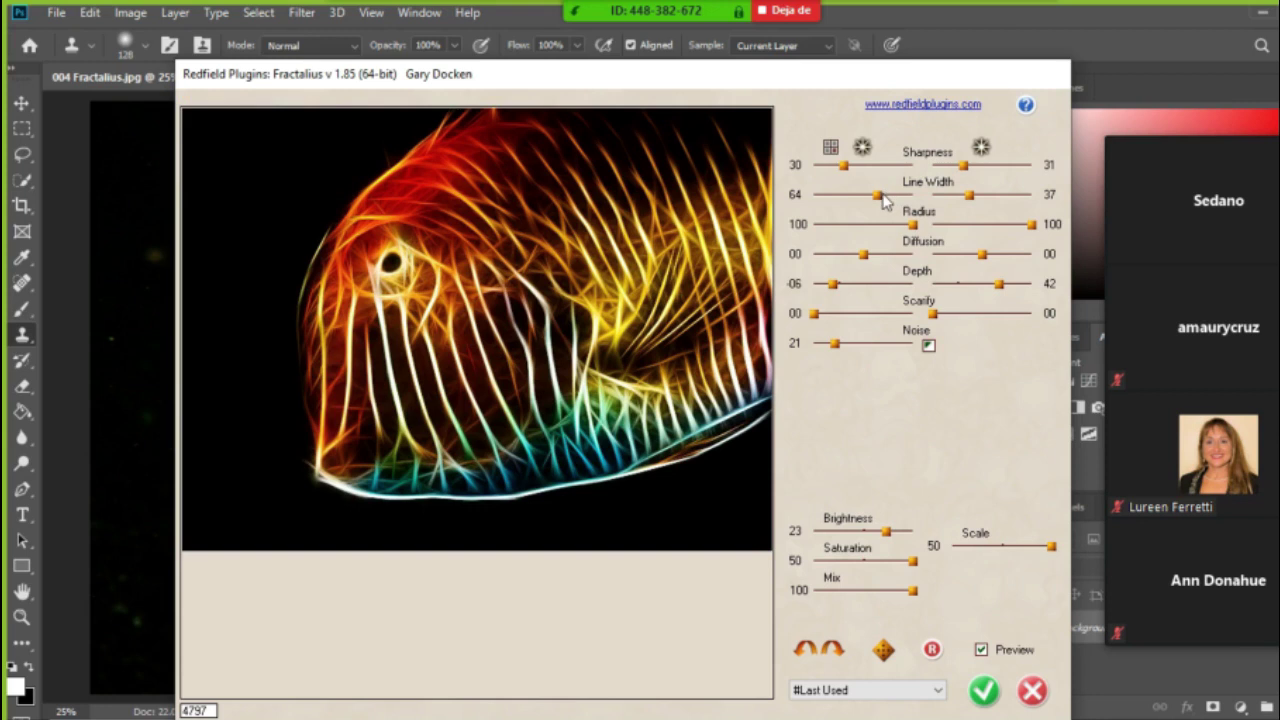
drag(878, 197, 834, 197)
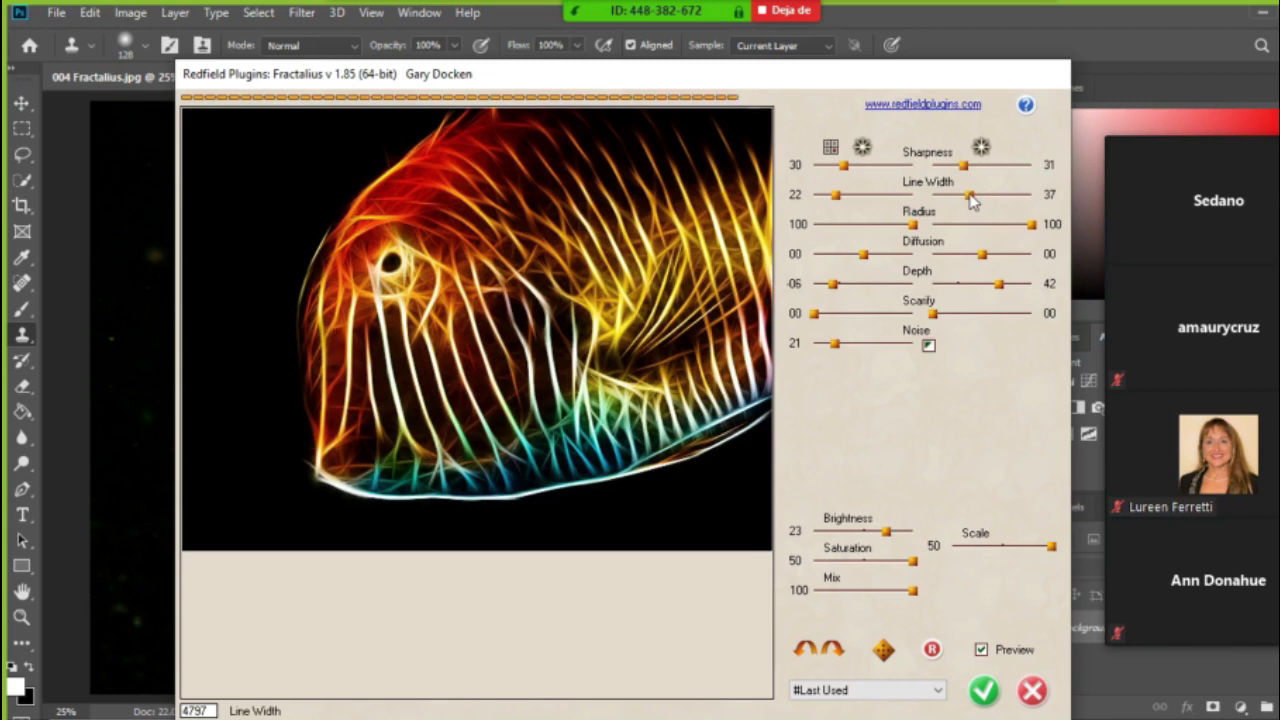
drag(972, 200, 997, 200)
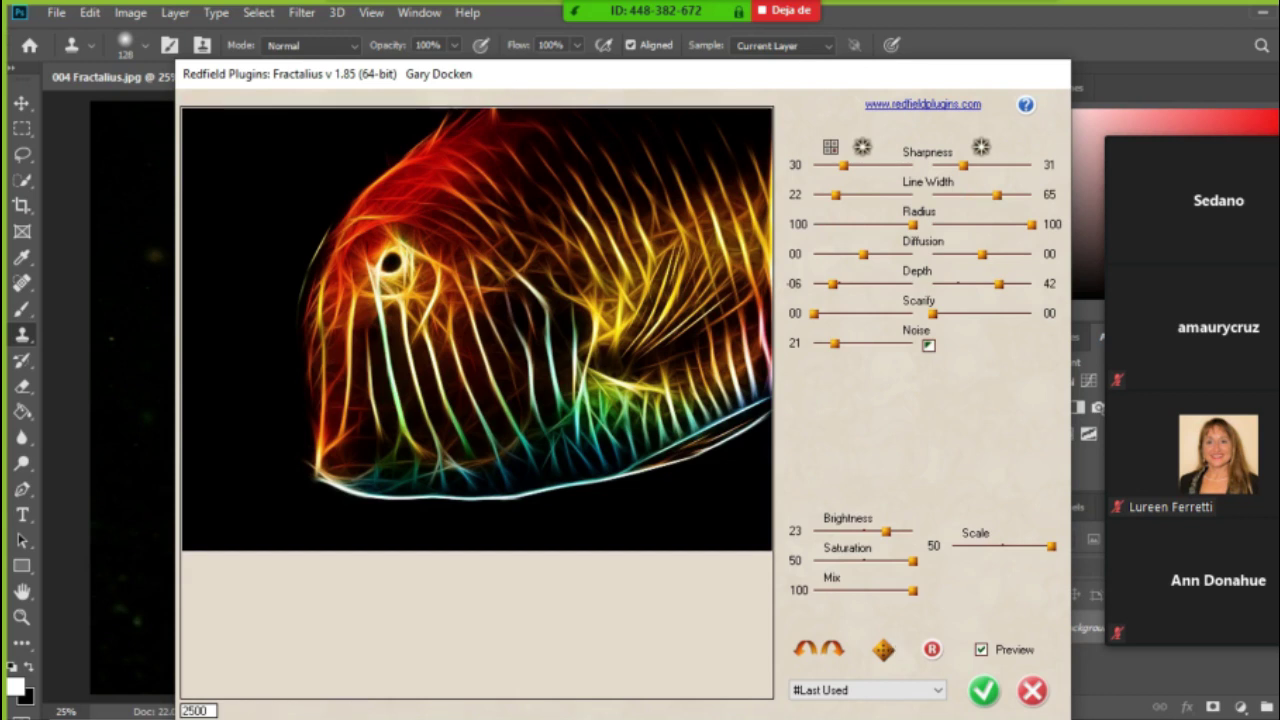
Switch to Photos and examine the glowing lines around the fish's eye up close in 004 Fractalius raor.jpg.
click(987, 718)
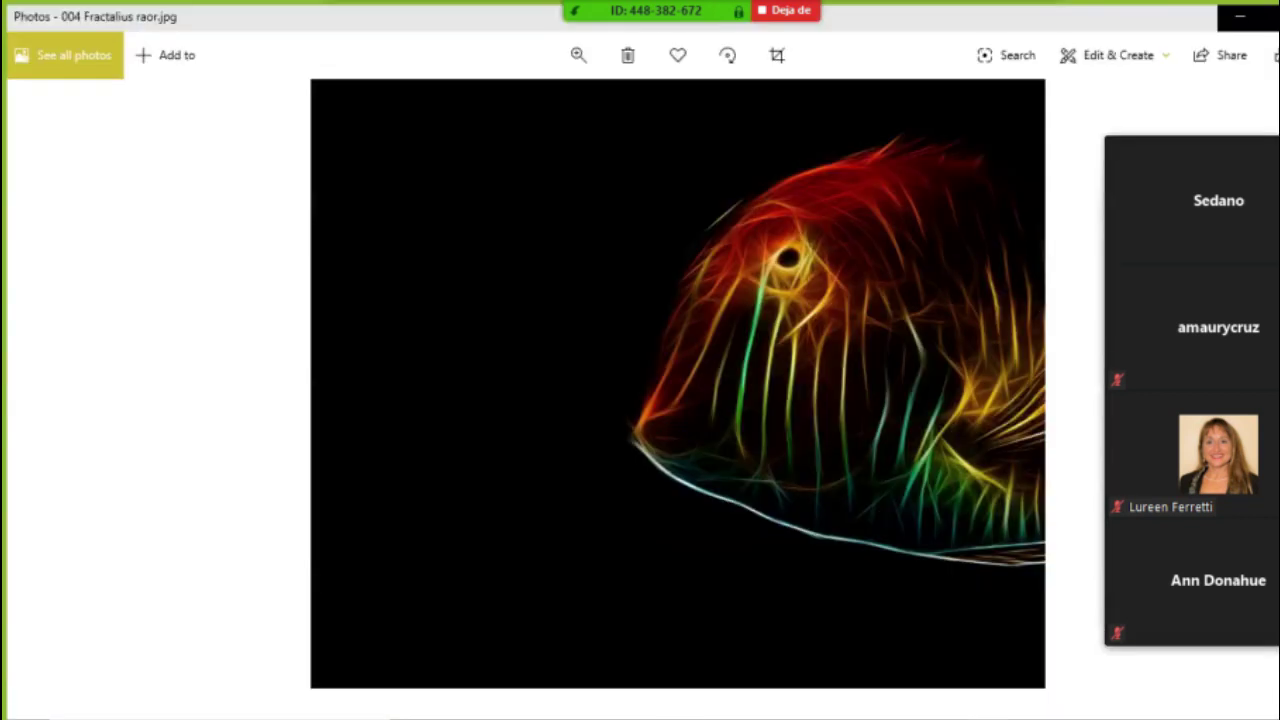
click(582, 54)
drag(489, 111, 525, 109)
drag(920, 329, 463, 569)
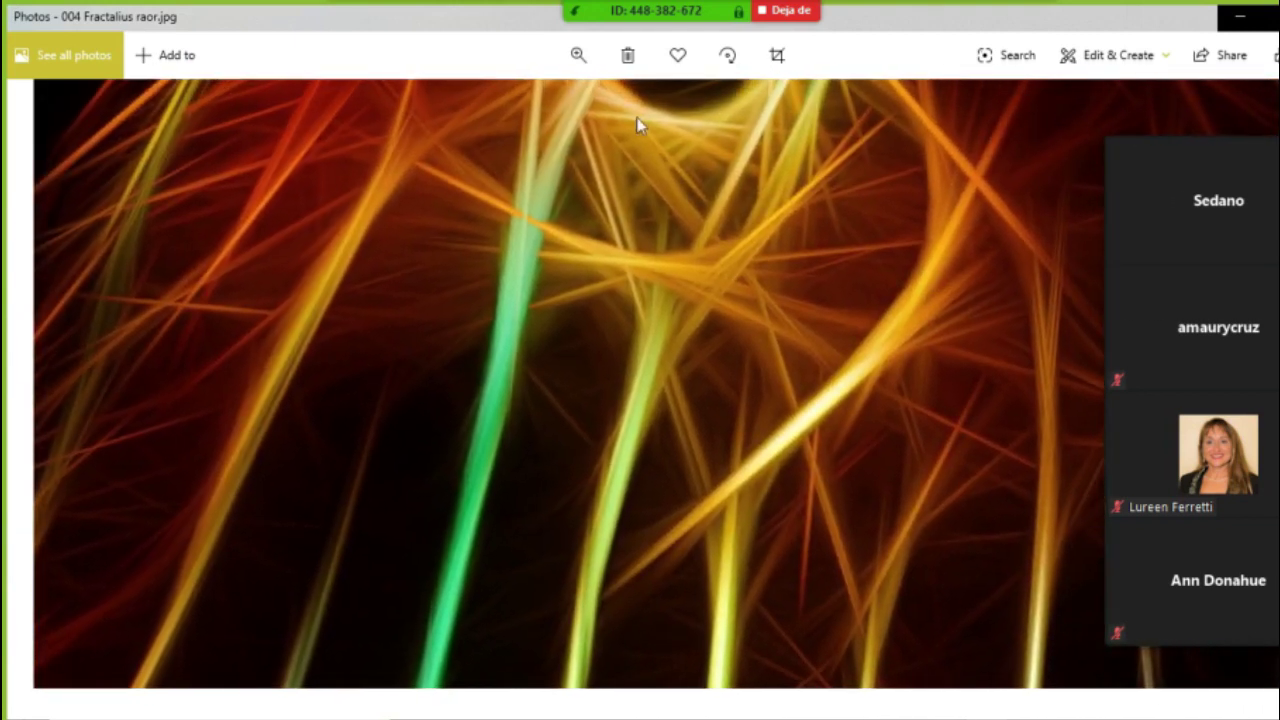
drag(637, 123, 535, 427)
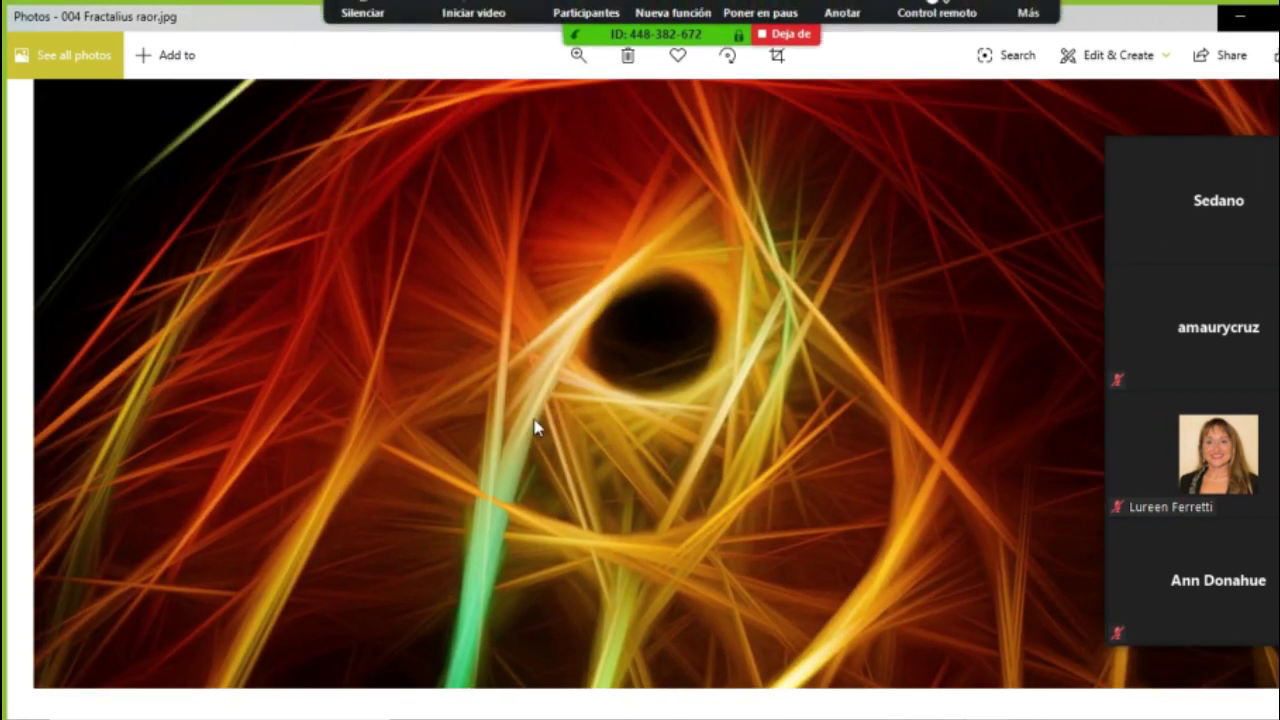
drag(689, 240, 600, 283)
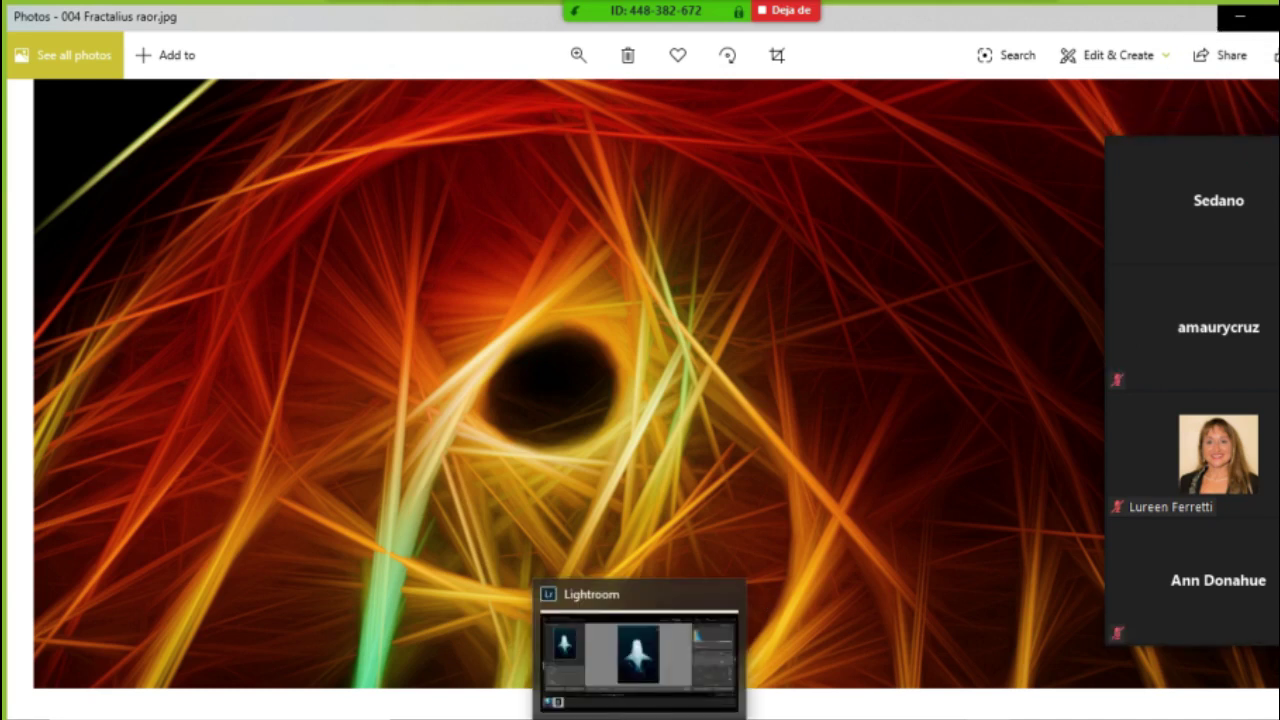
Return to Photoshop and set the second Line Width of the Fractalius effect to 30.
mouse_move(684, 718)
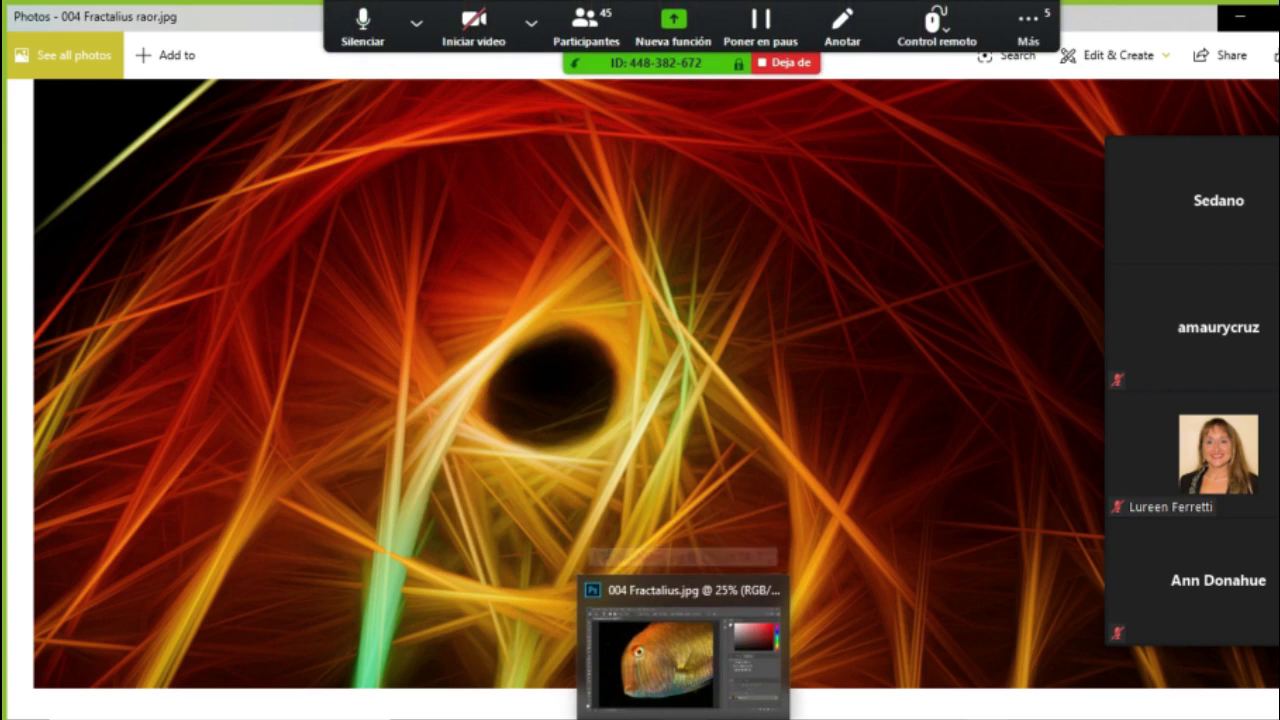
click(684, 640)
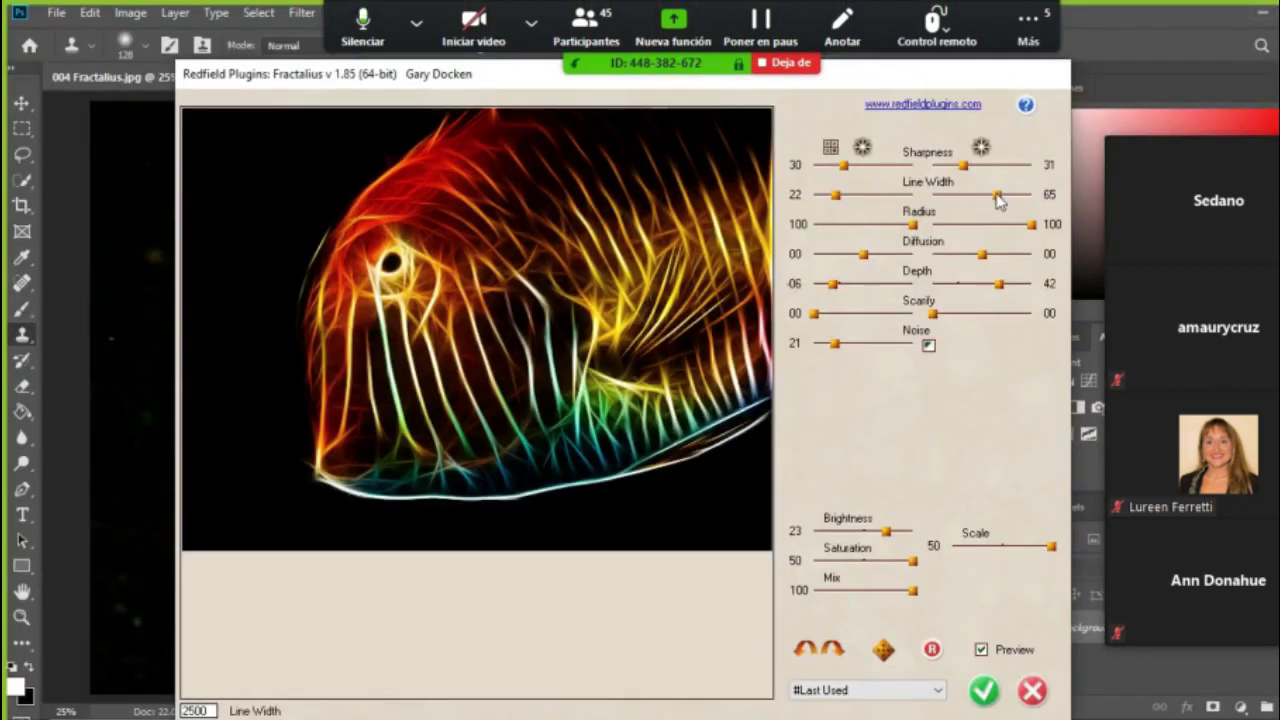
drag(997, 197, 963, 197)
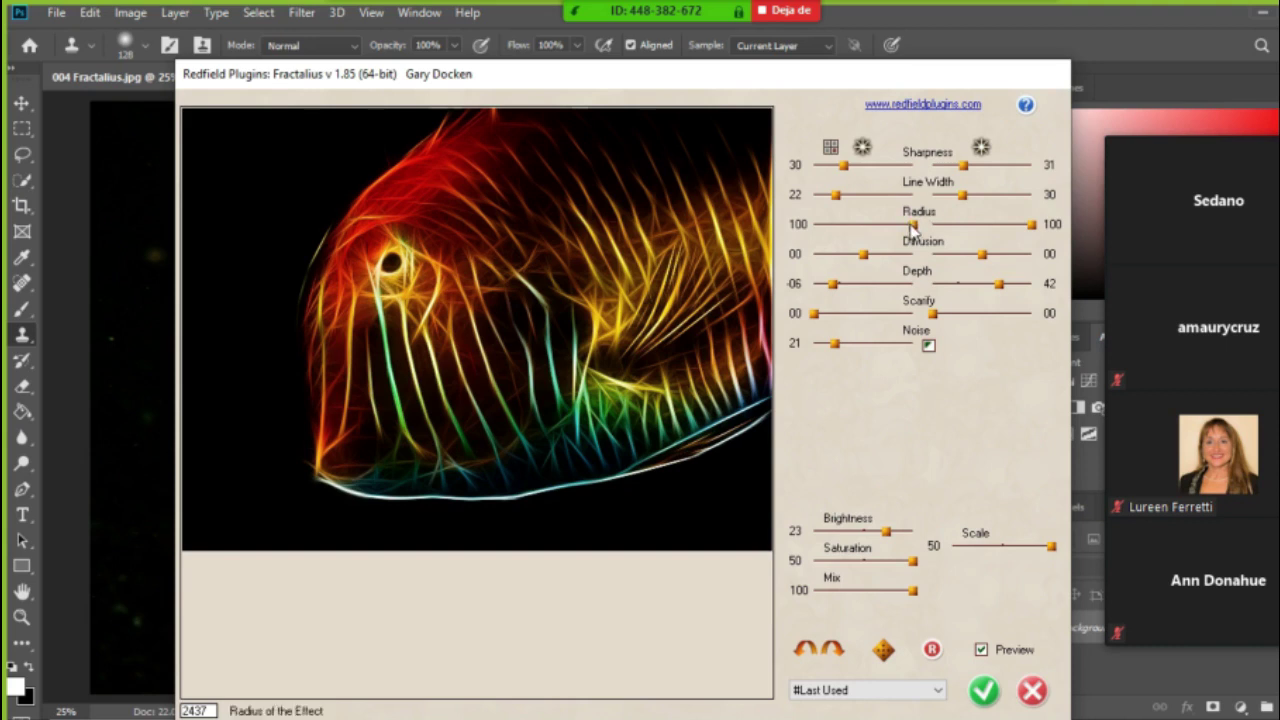
Try the first Radius at 0 together with Scale at -50, and restore Scale to 50 and Radius to 100.
drag(912, 226, 814, 224)
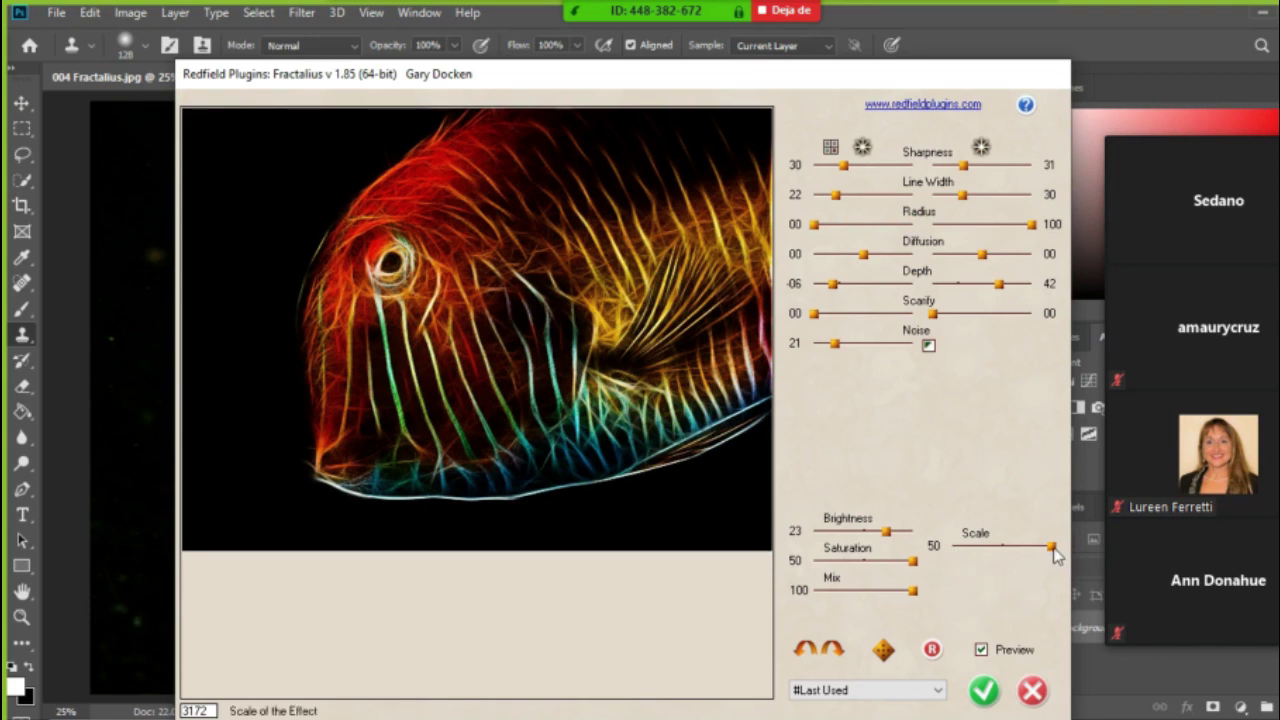
drag(1051, 547, 952, 547)
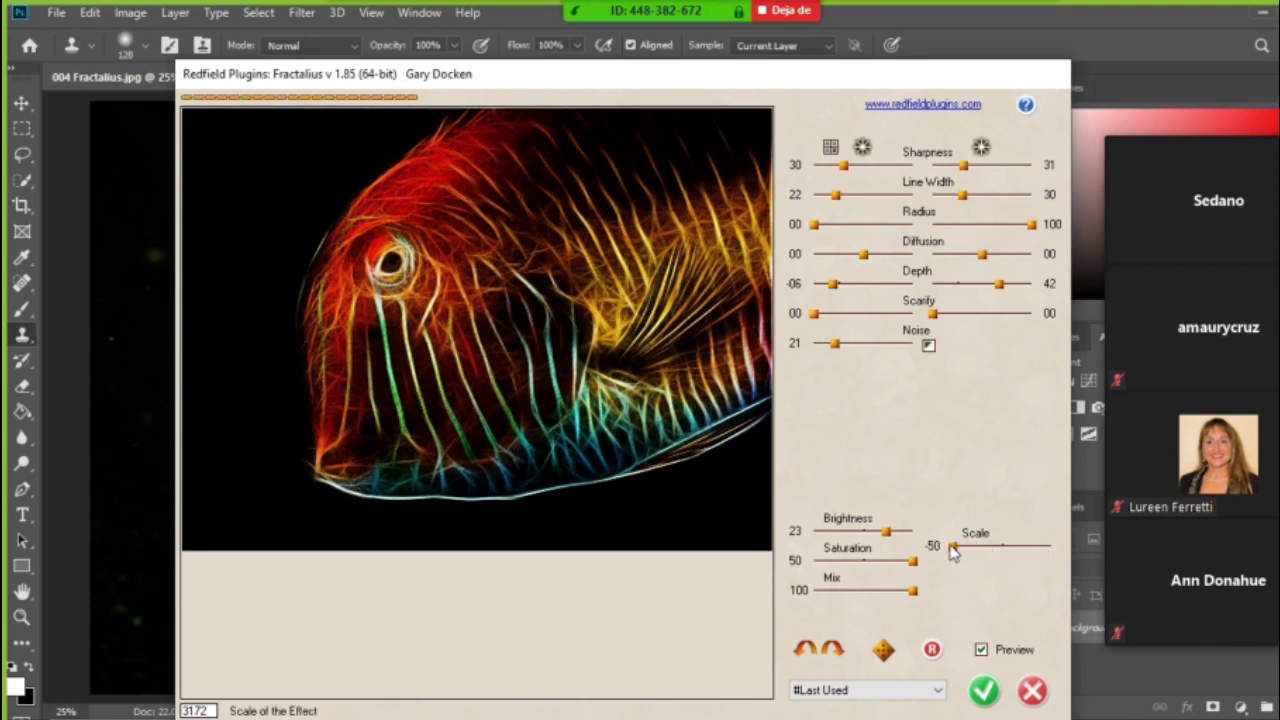
drag(970, 547, 1074, 543)
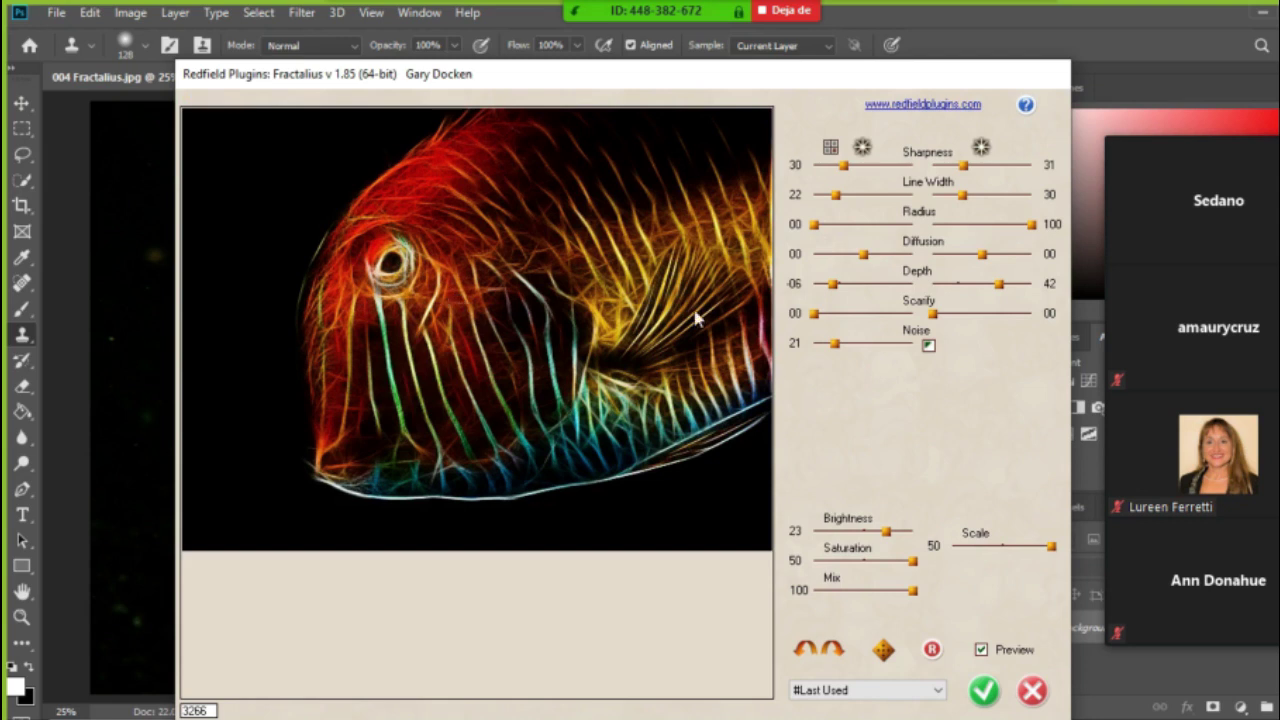
drag(814, 225, 912, 225)
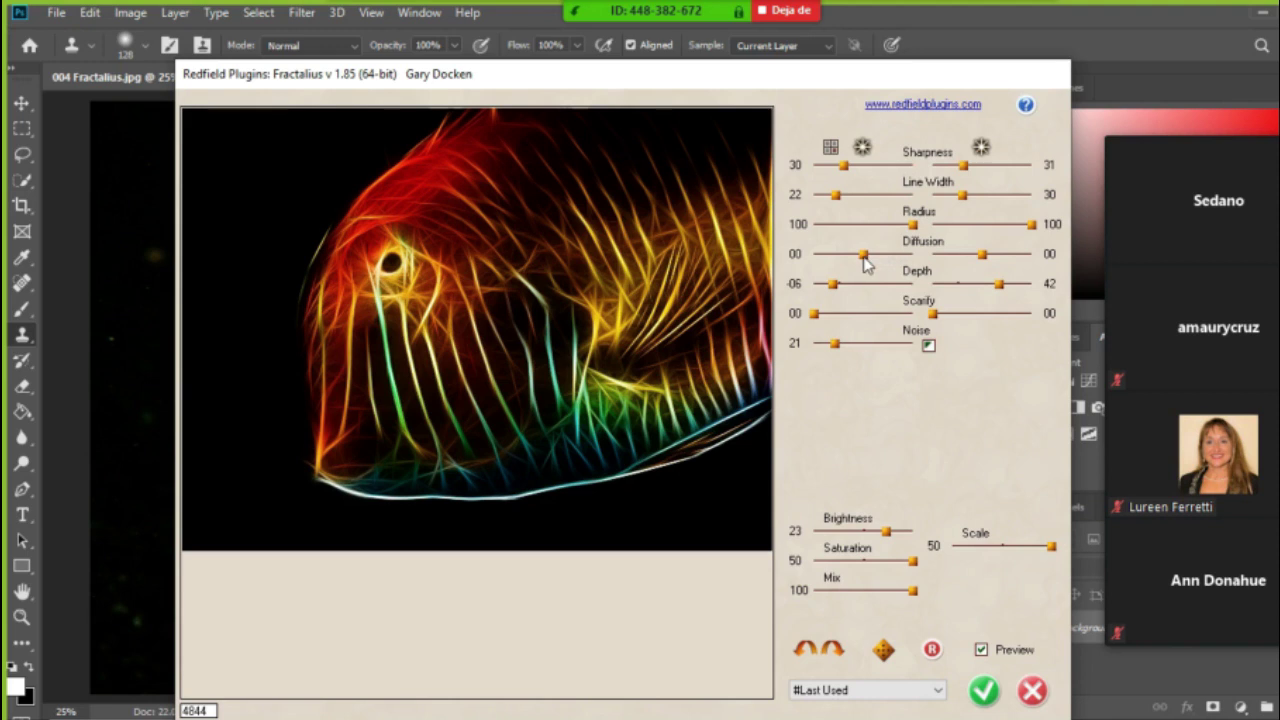
Try the first Diffusion value at -50 and at 50, and restore it to 0.
drag(864, 256, 805, 262)
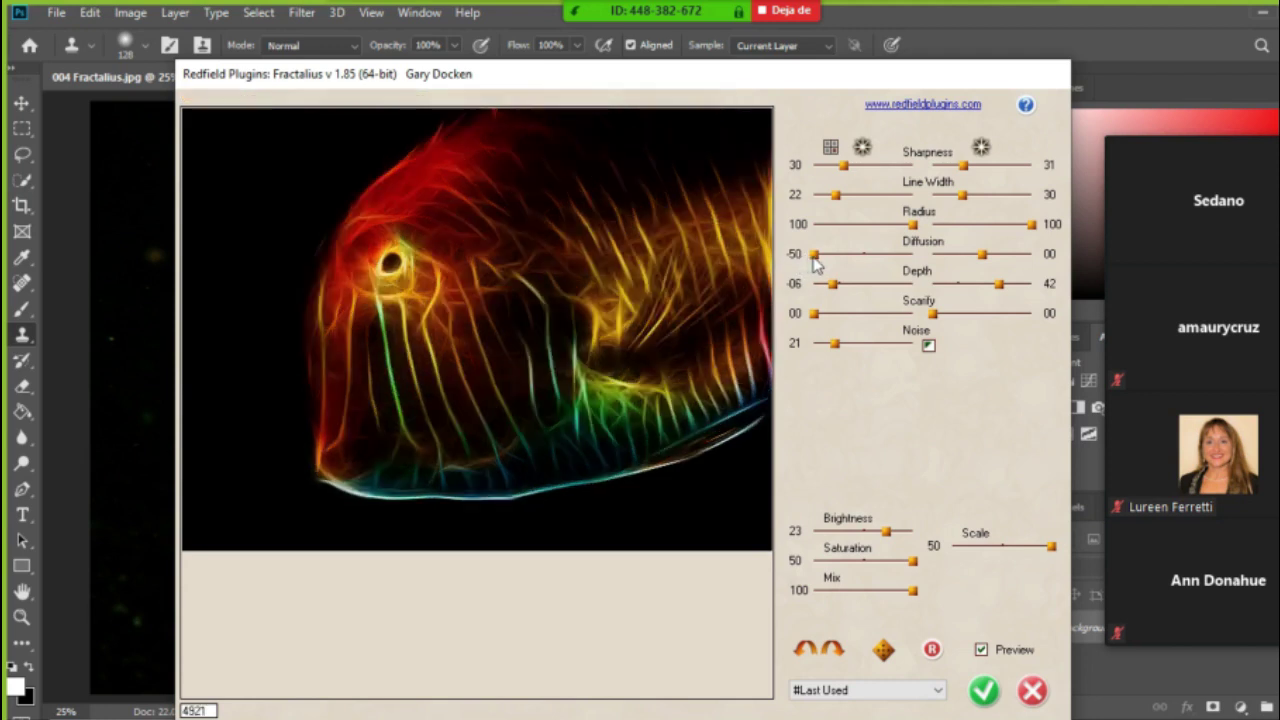
drag(815, 255, 912, 256)
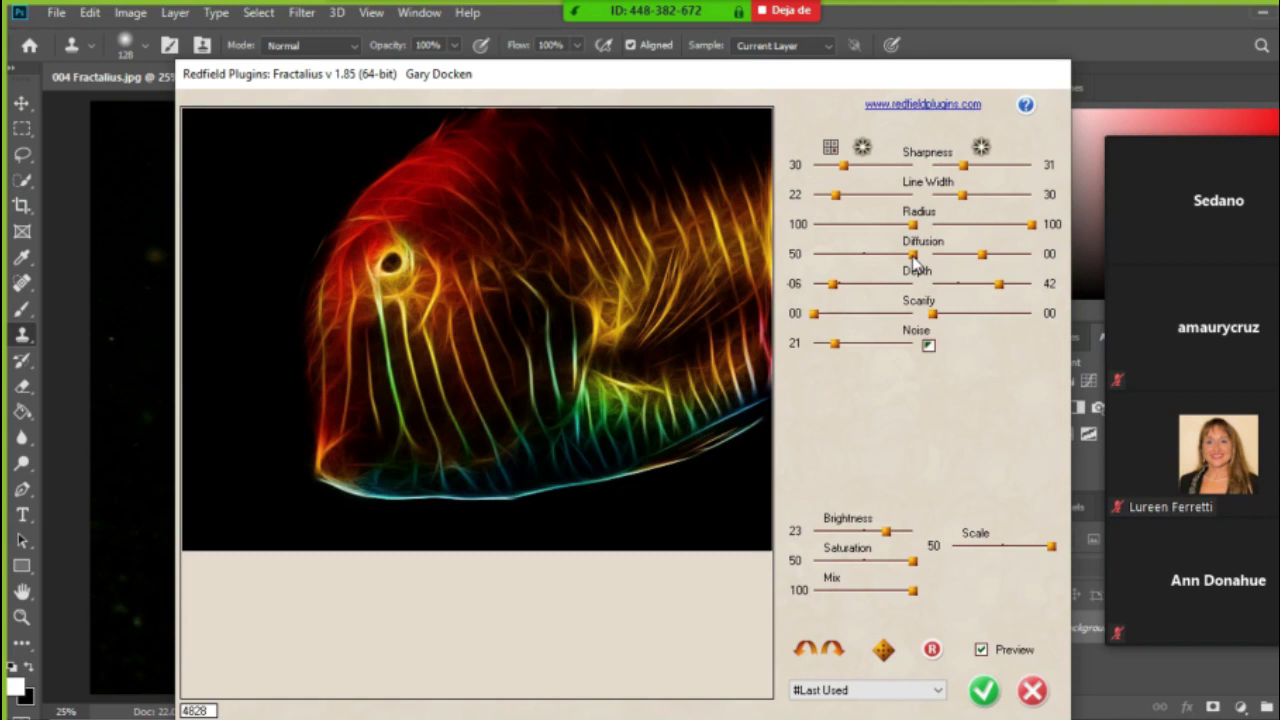
drag(915, 262, 866, 262)
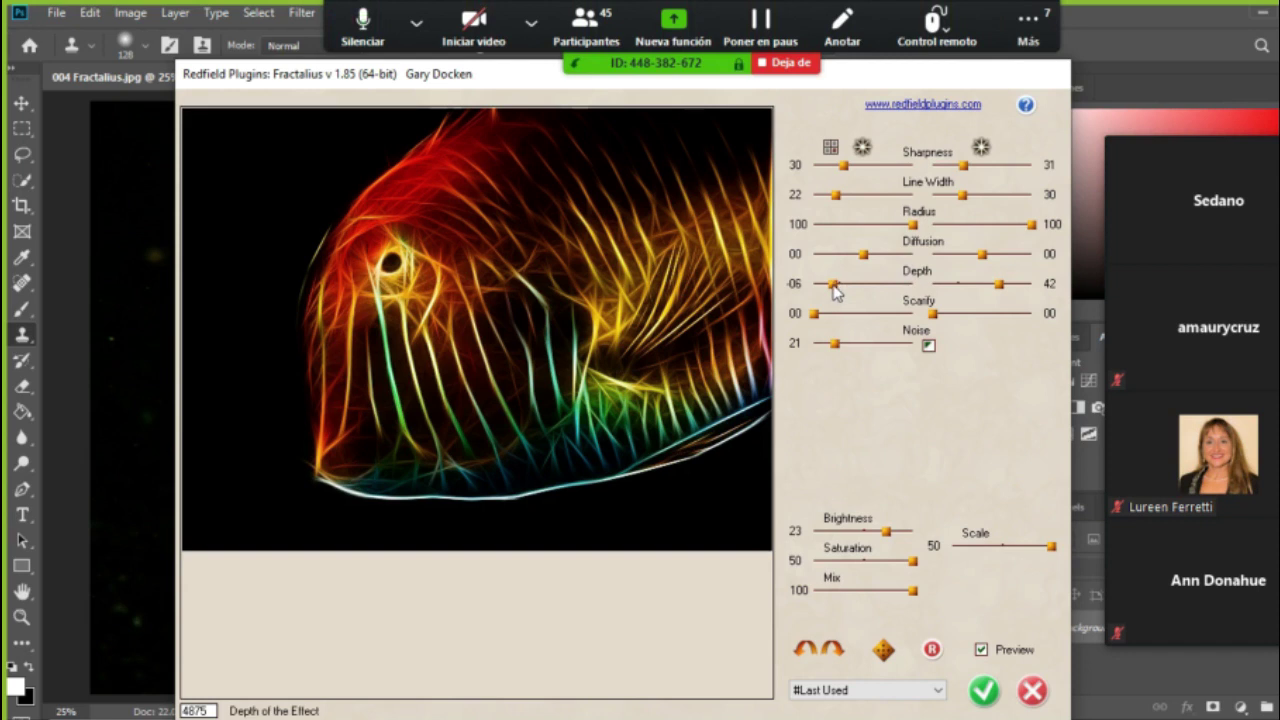
Set the first Depth to 0 after trying 43, and the second Depth to 40 after trying -1, 34 and 46.
drag(833, 284, 882, 287)
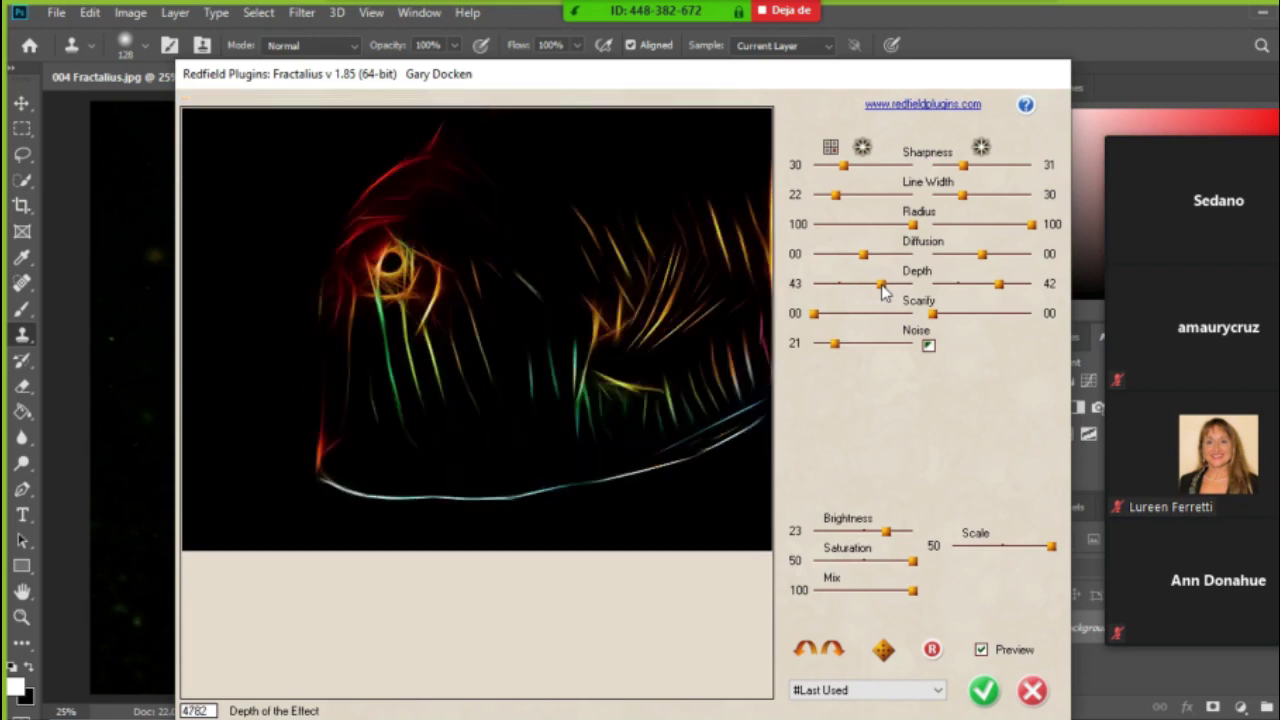
drag(882, 287, 836, 288)
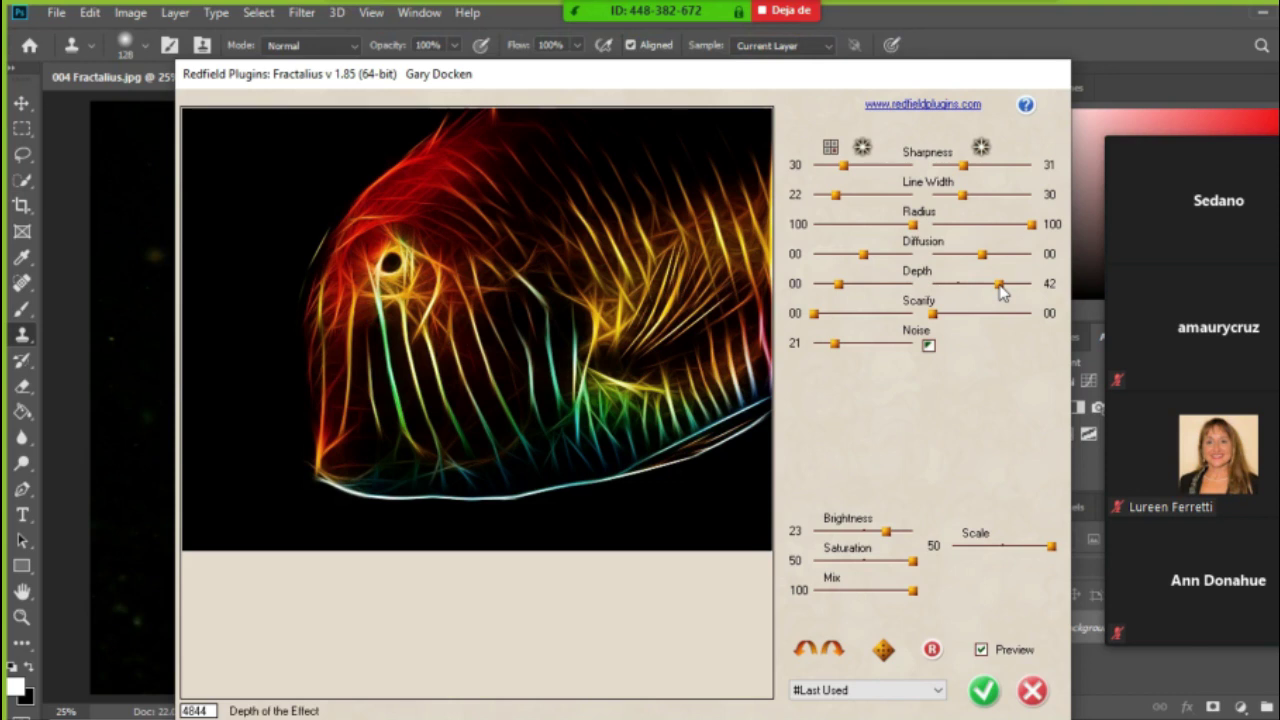
drag(1001, 290, 958, 289)
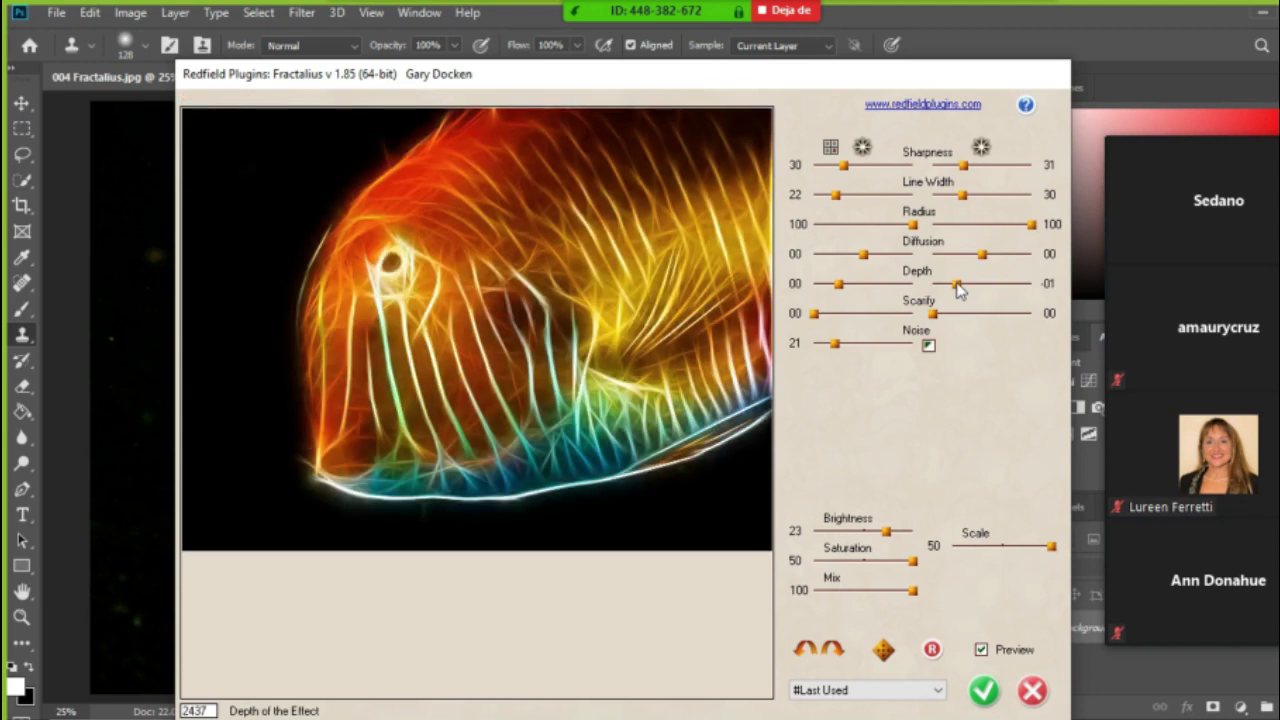
drag(958, 288, 990, 287)
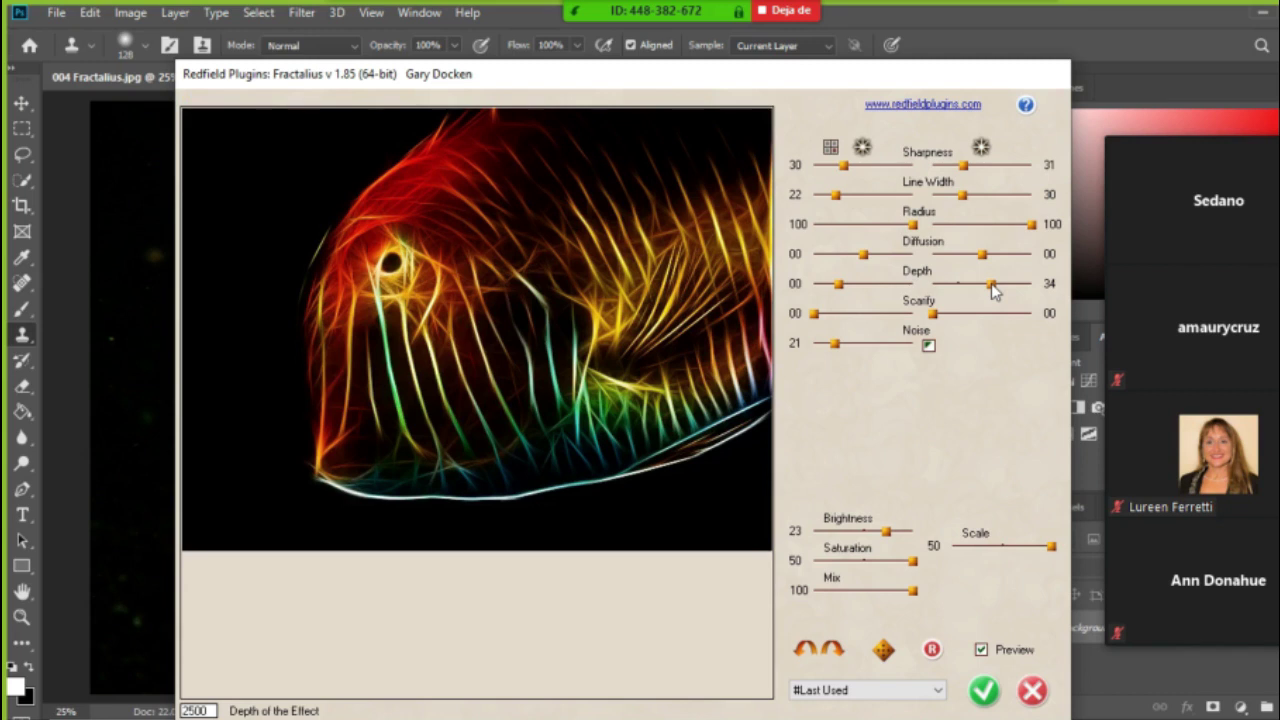
drag(991, 283, 1005, 290)
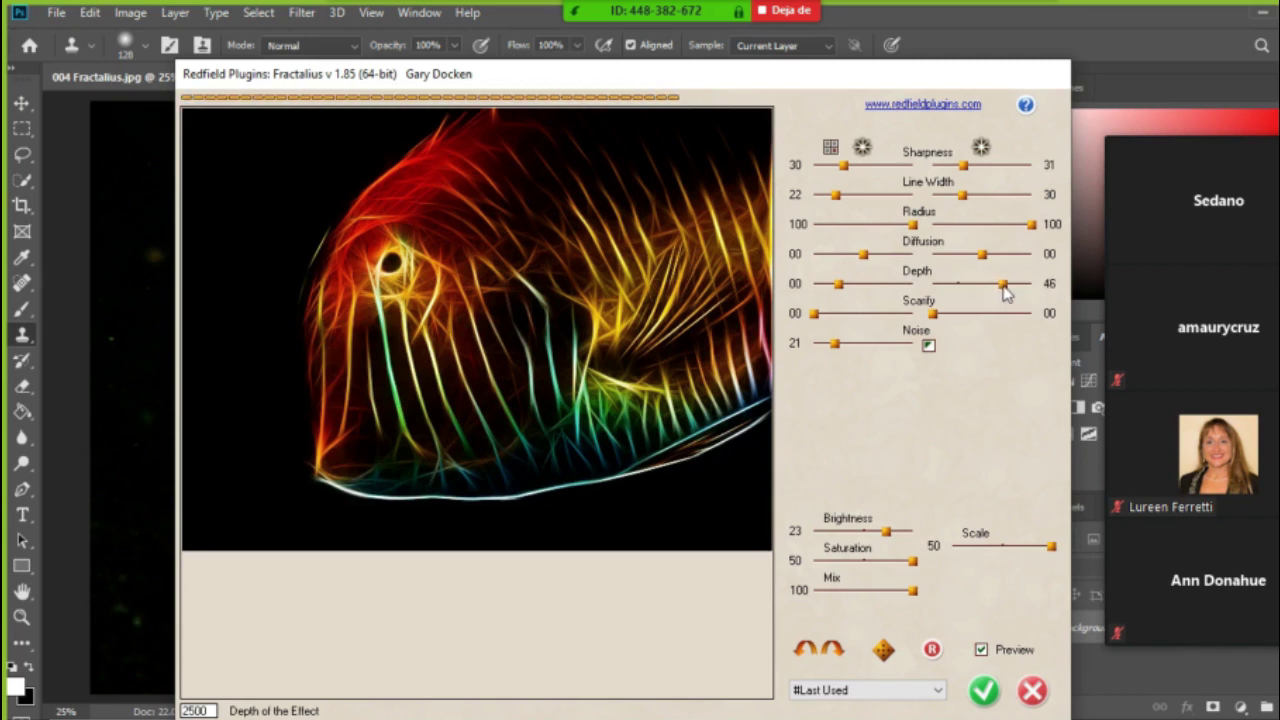
drag(1005, 290, 998, 290)
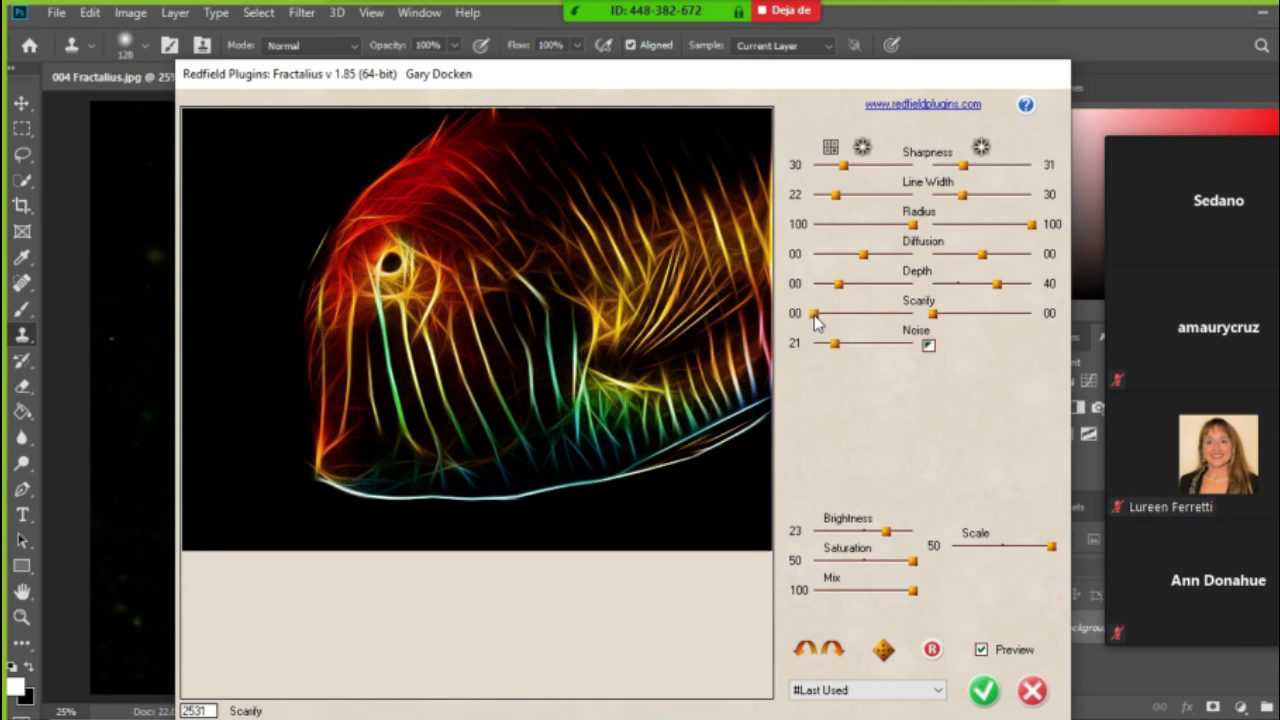
Try the first Scarify value at 37 and 68 and the second at 100, restoring each to 0.
drag(815, 318, 852, 320)
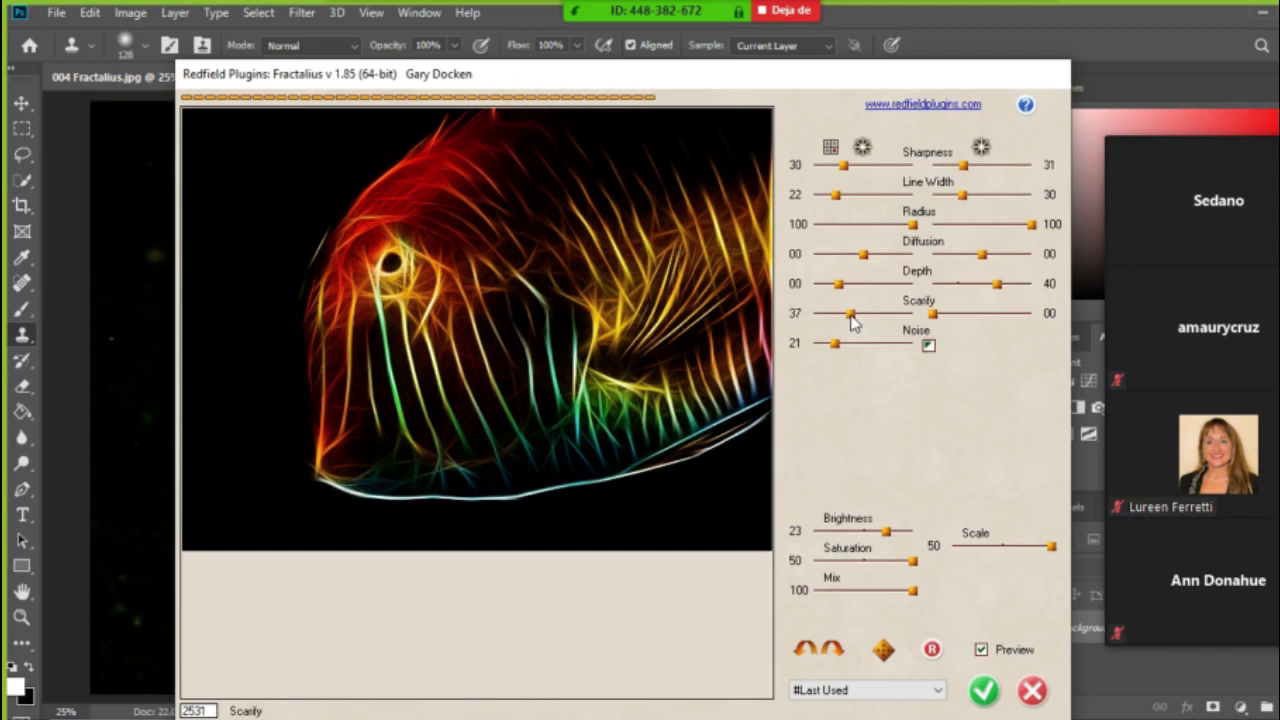
drag(851, 318, 884, 318)
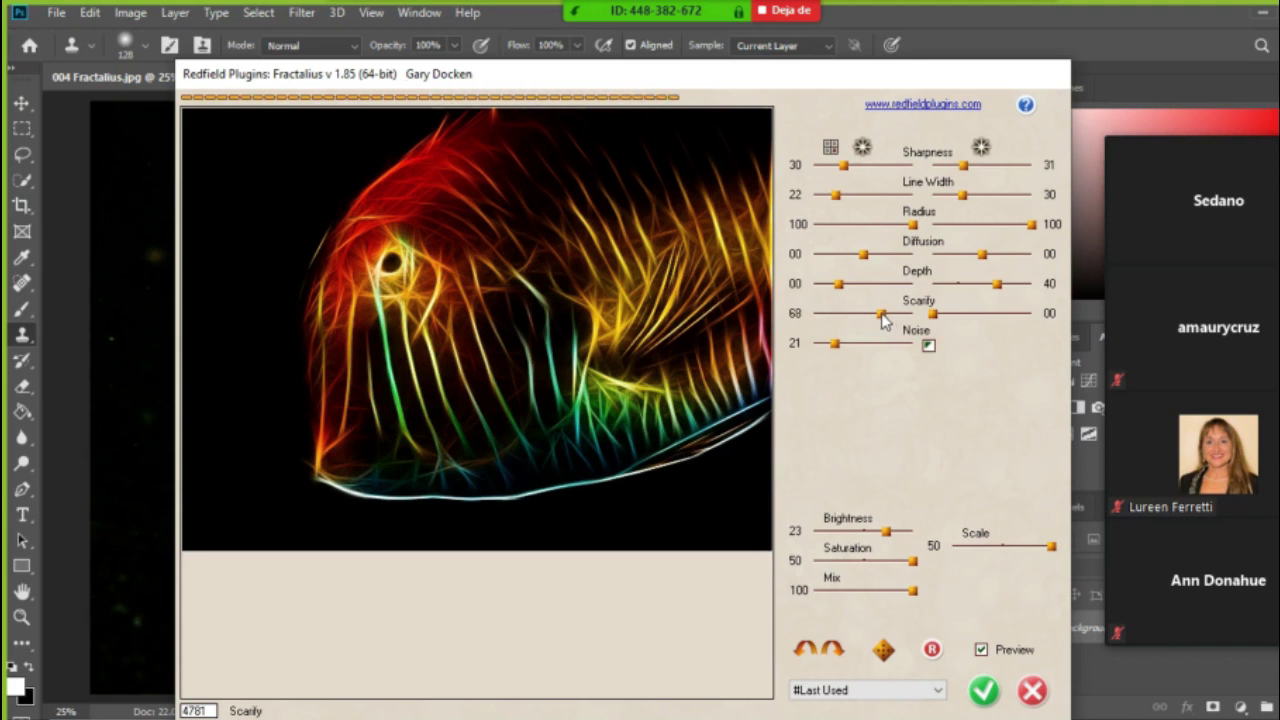
drag(884, 318, 811, 322)
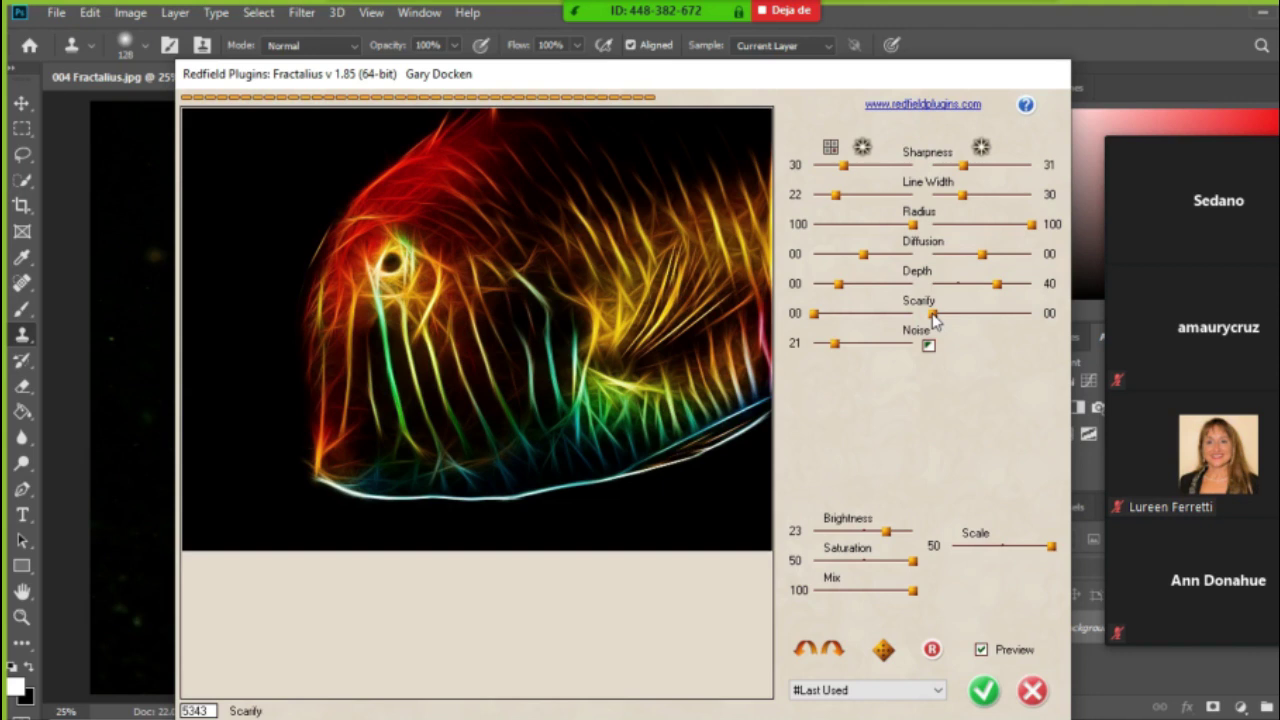
drag(933, 316, 1038, 316)
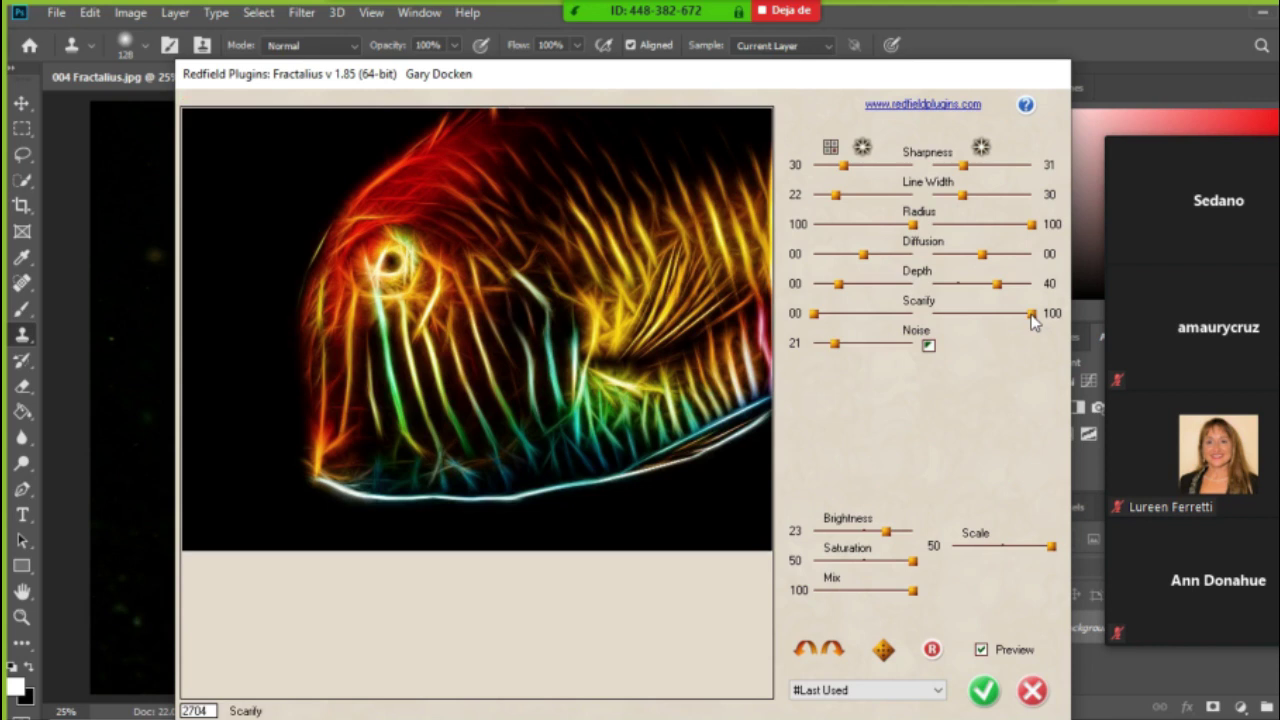
drag(1032, 314, 933, 323)
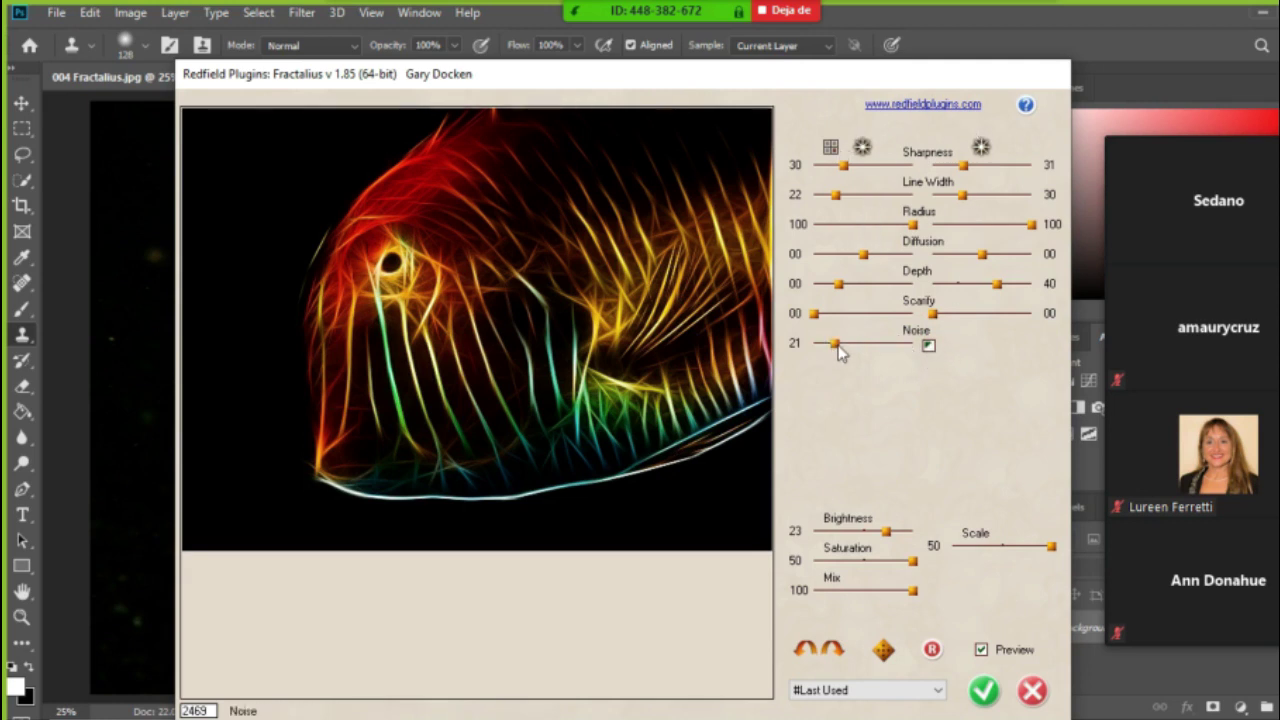
Try Noise at 27, 56 and 100, toggle its mode on and off at 100, and set Noise to 0.
drag(835, 343, 841, 348)
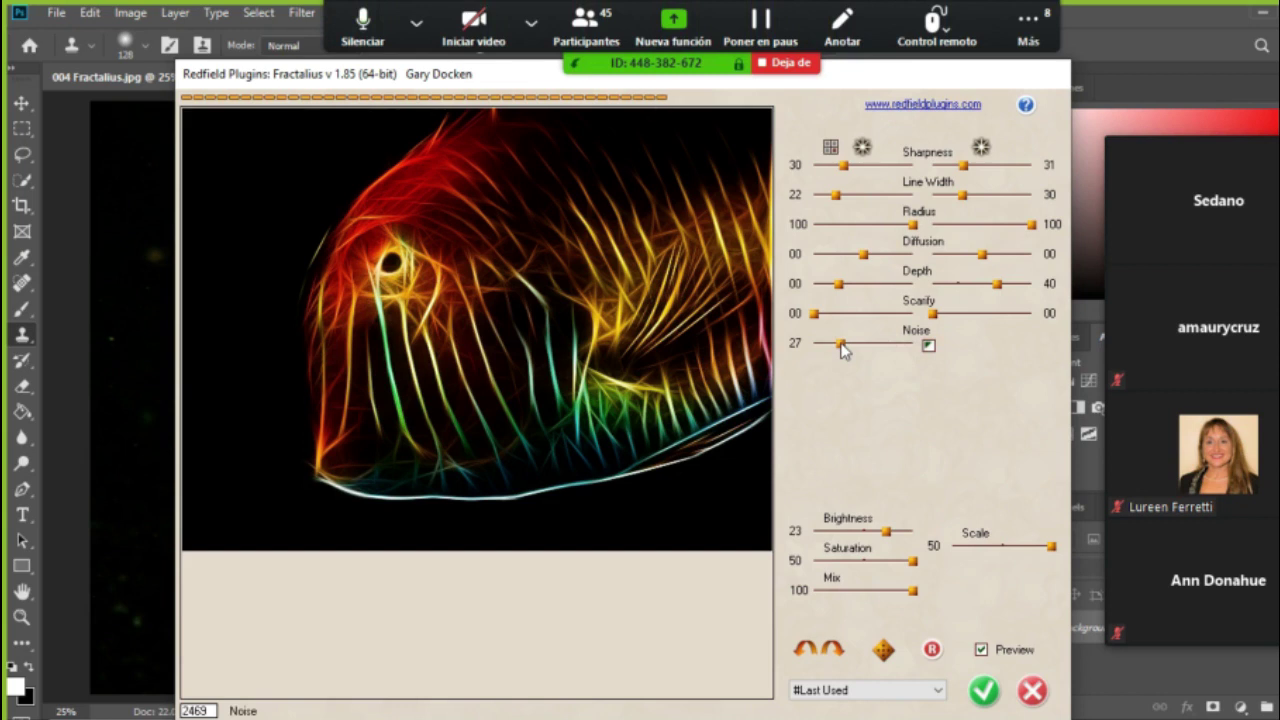
drag(843, 347, 872, 352)
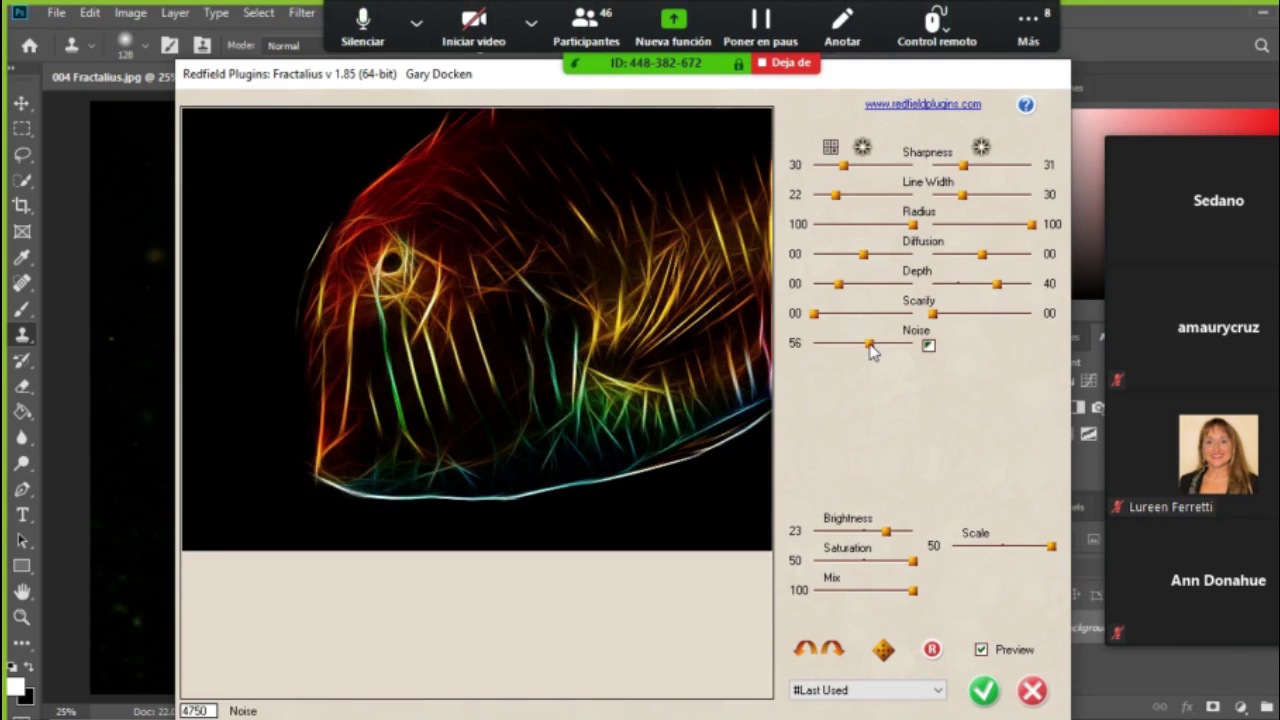
drag(872, 350, 918, 350)
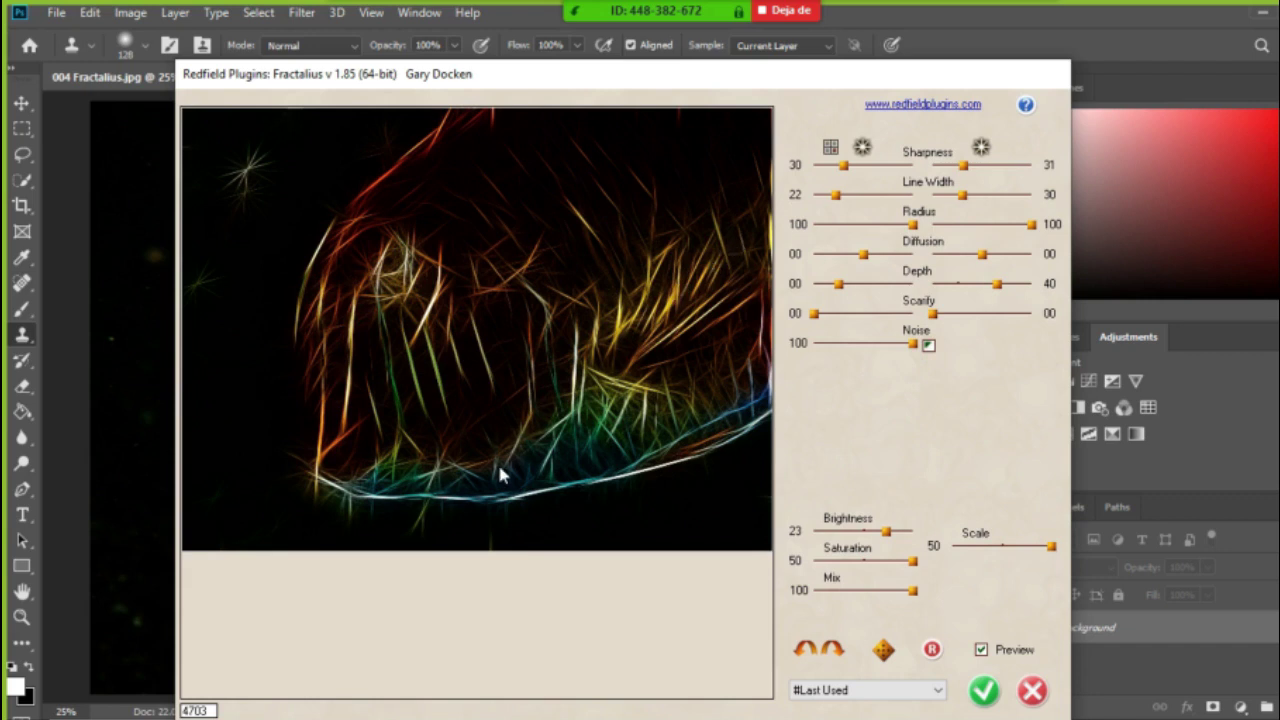
click(928, 346)
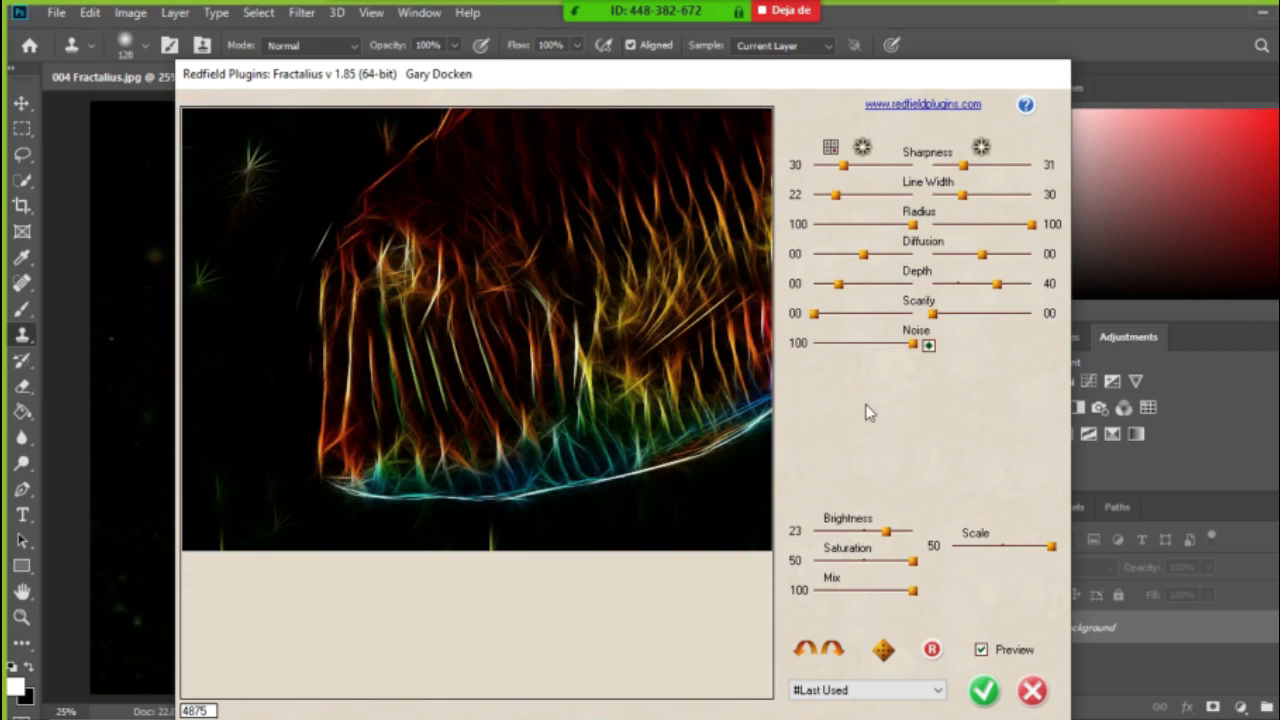
click(927, 346)
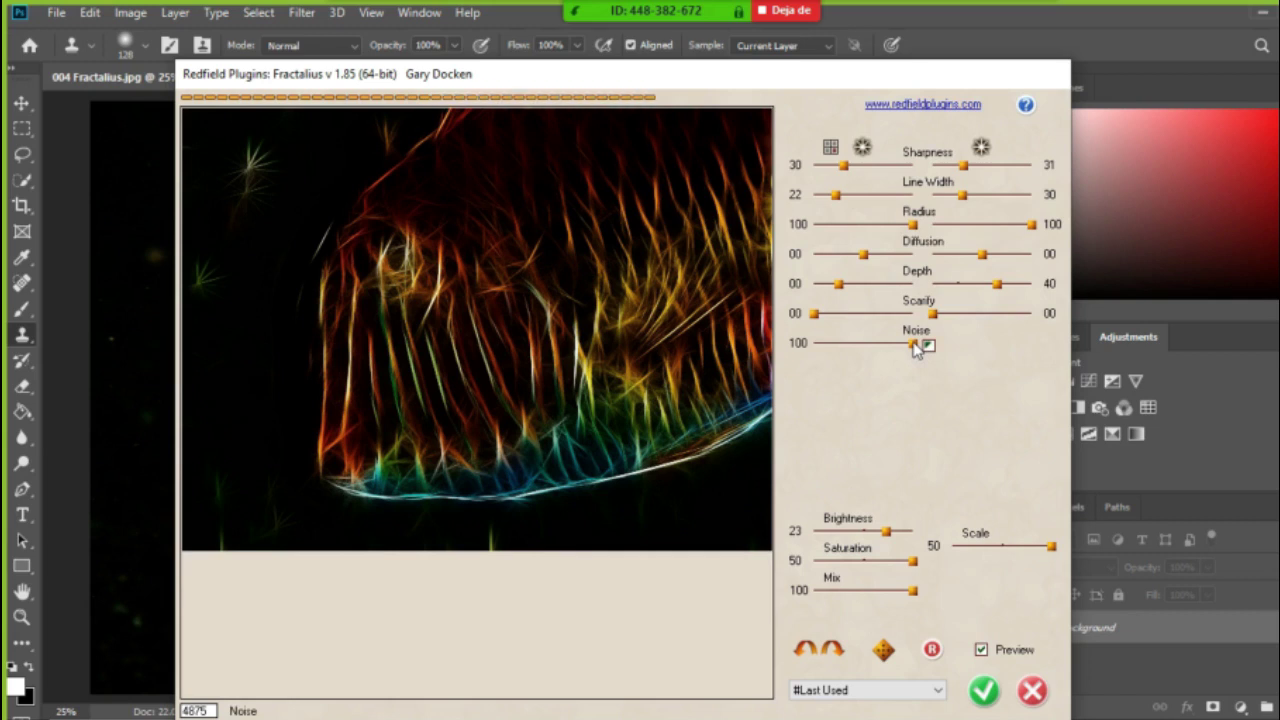
drag(917, 348, 799, 349)
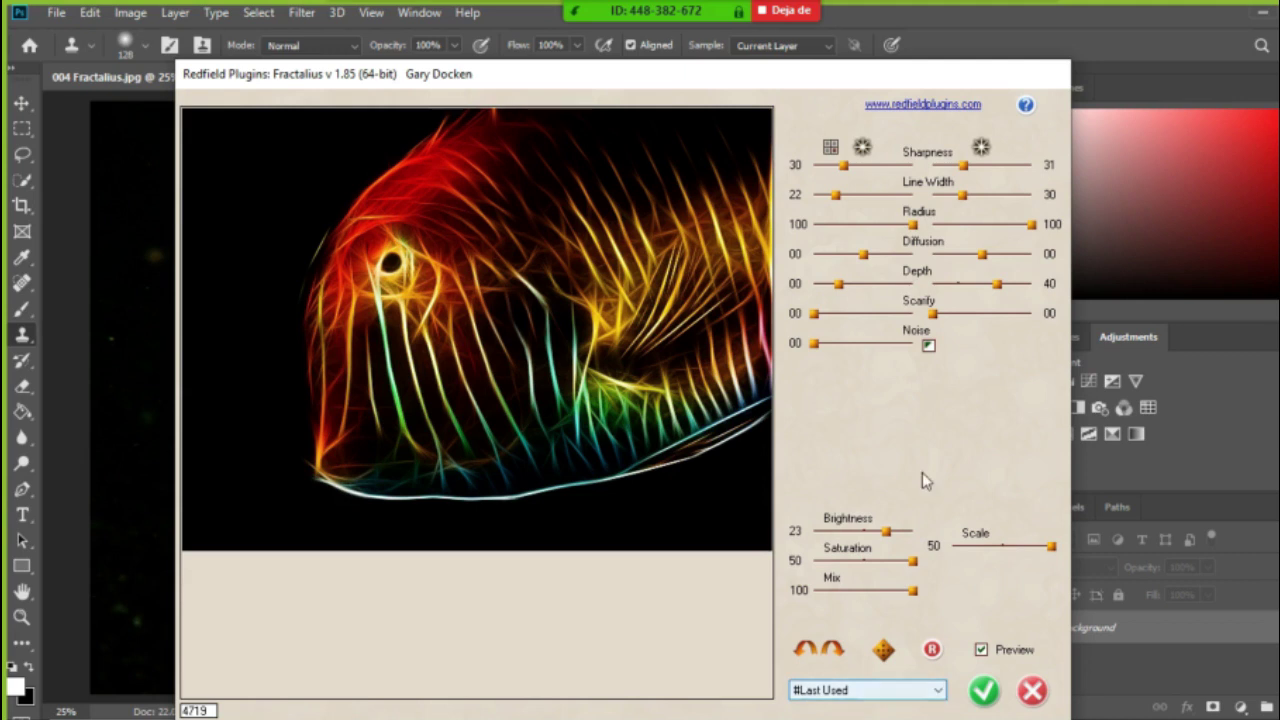
Open the prompt for saving the current settings as a user preset and dismiss it without saving.
click(940, 694)
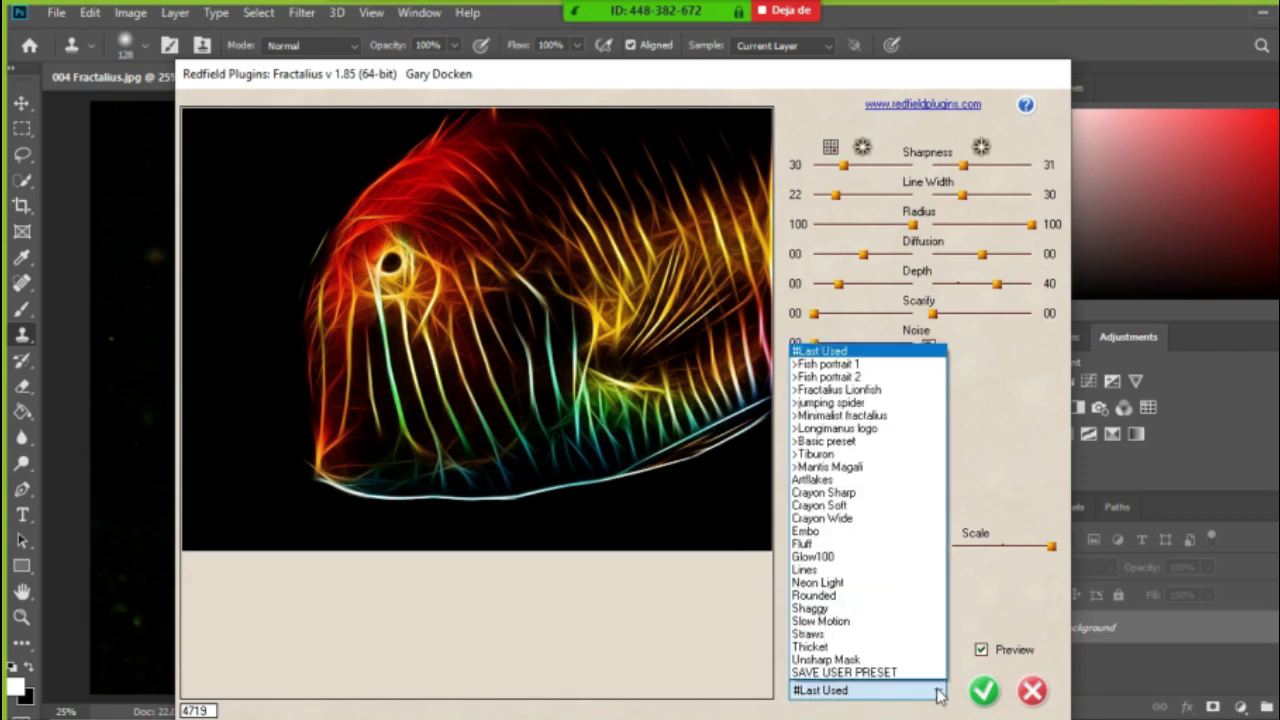
click(862, 673)
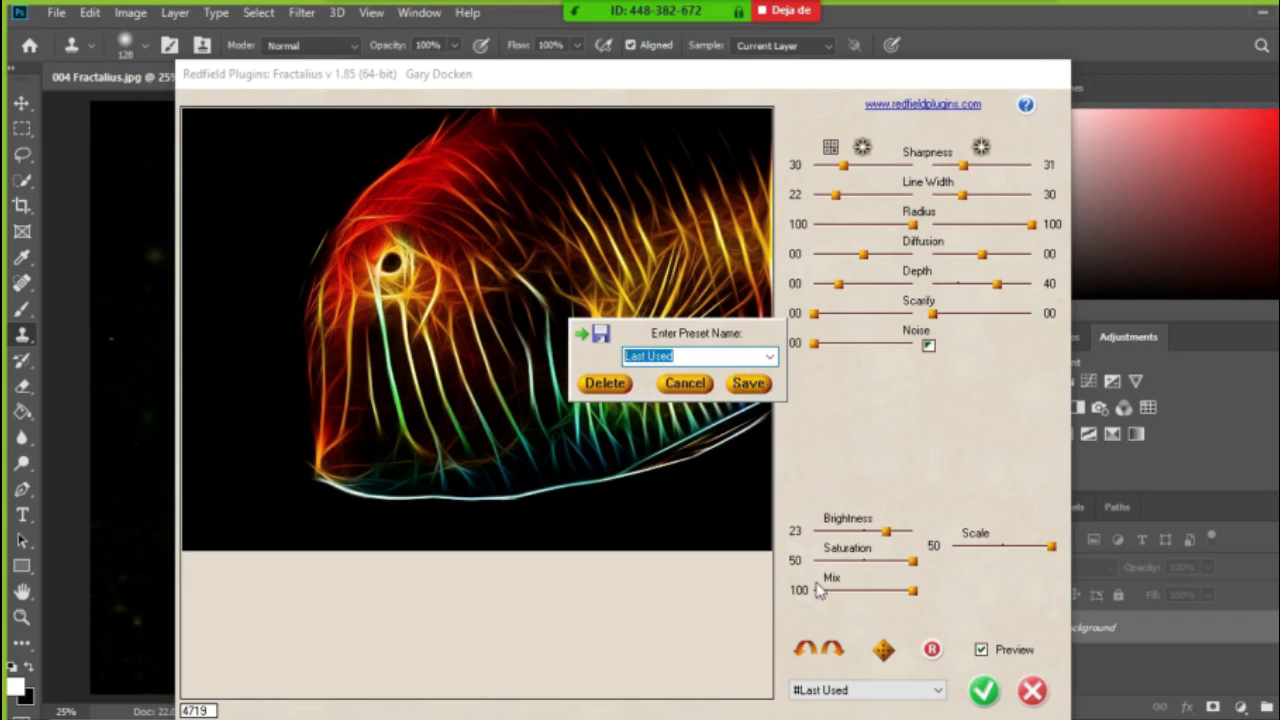
click(684, 384)
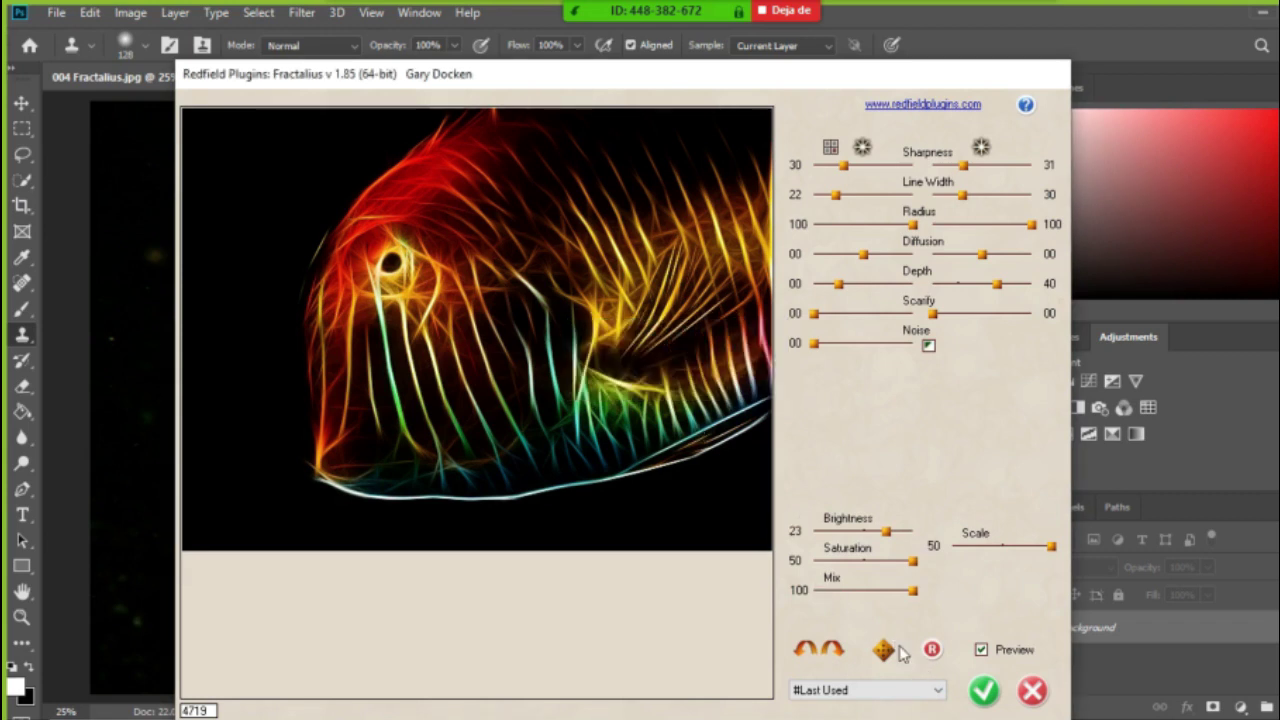
Load the Glow100 preset, try the first Sharpness at 37 and the second Diffusion at -4, and close Fractalius without applying.
click(935, 690)
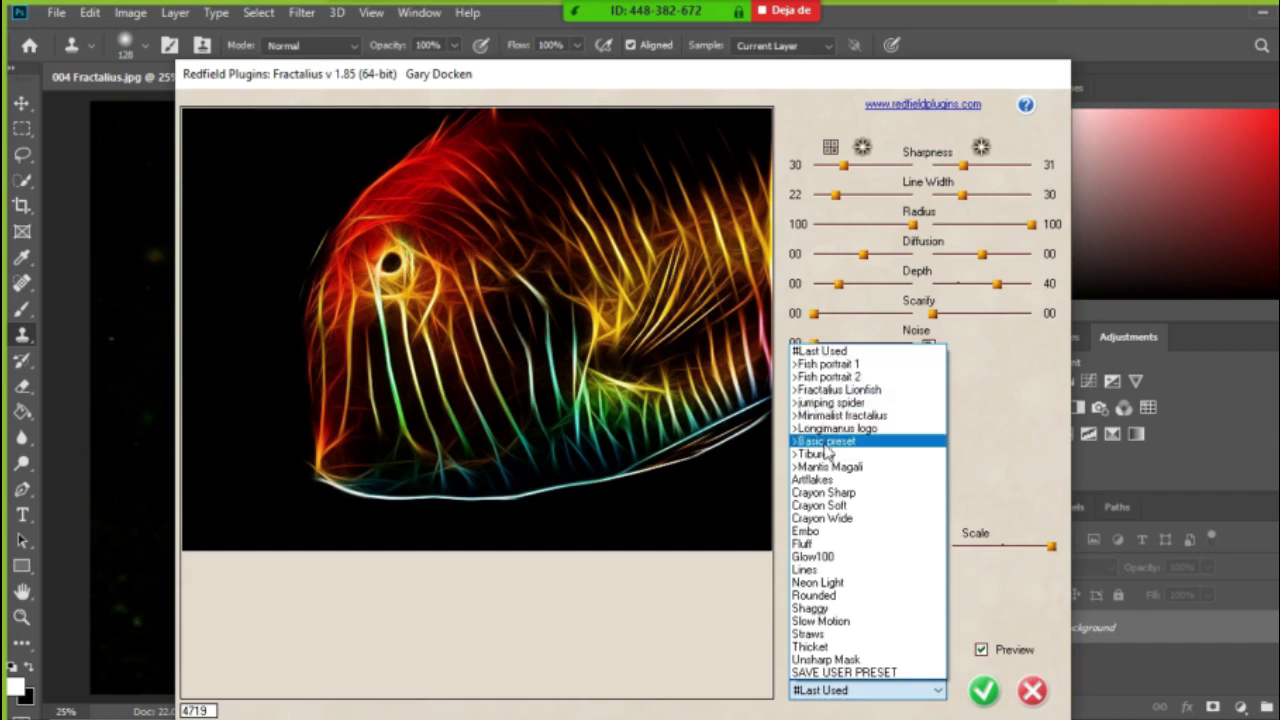
click(811, 557)
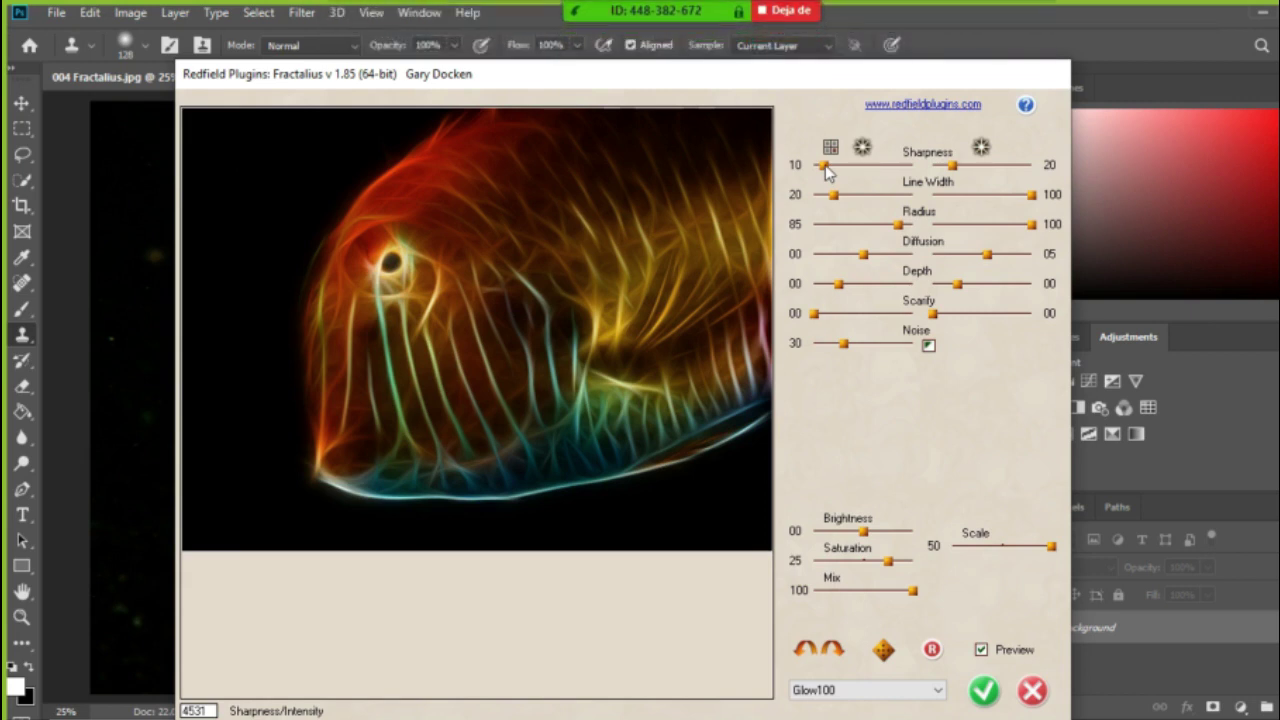
drag(823, 166, 851, 166)
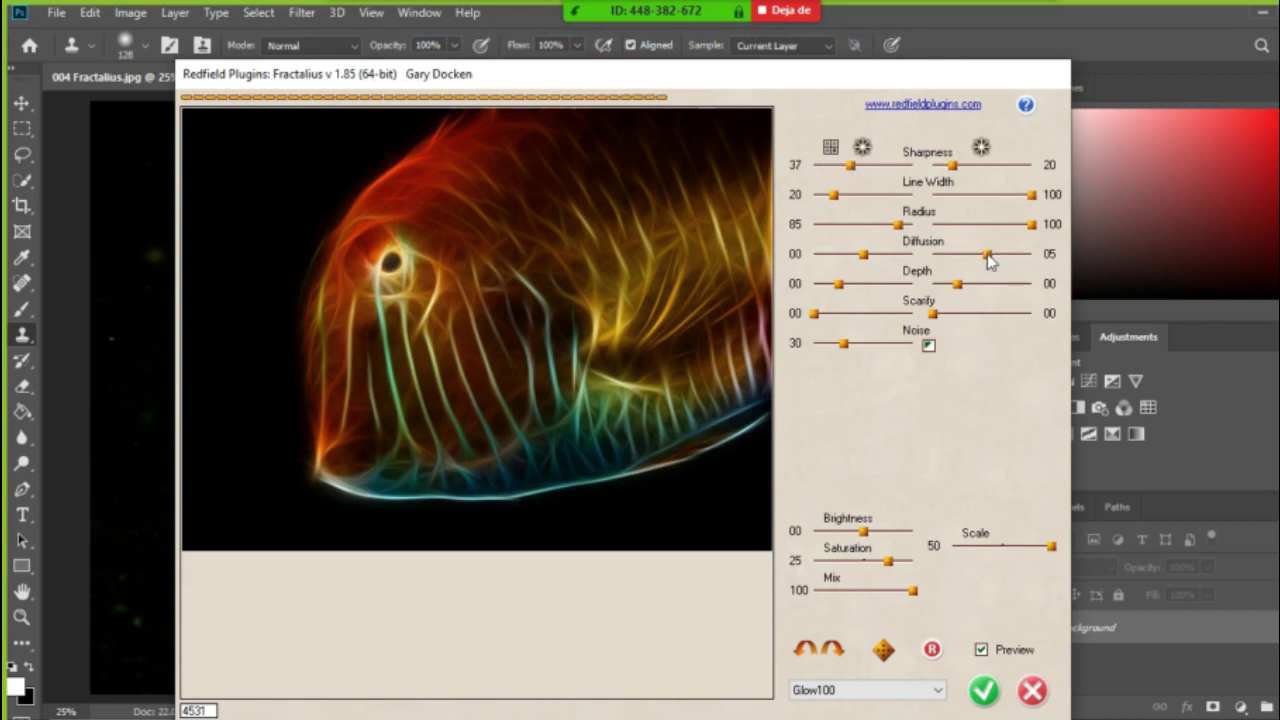
drag(988, 260, 978, 260)
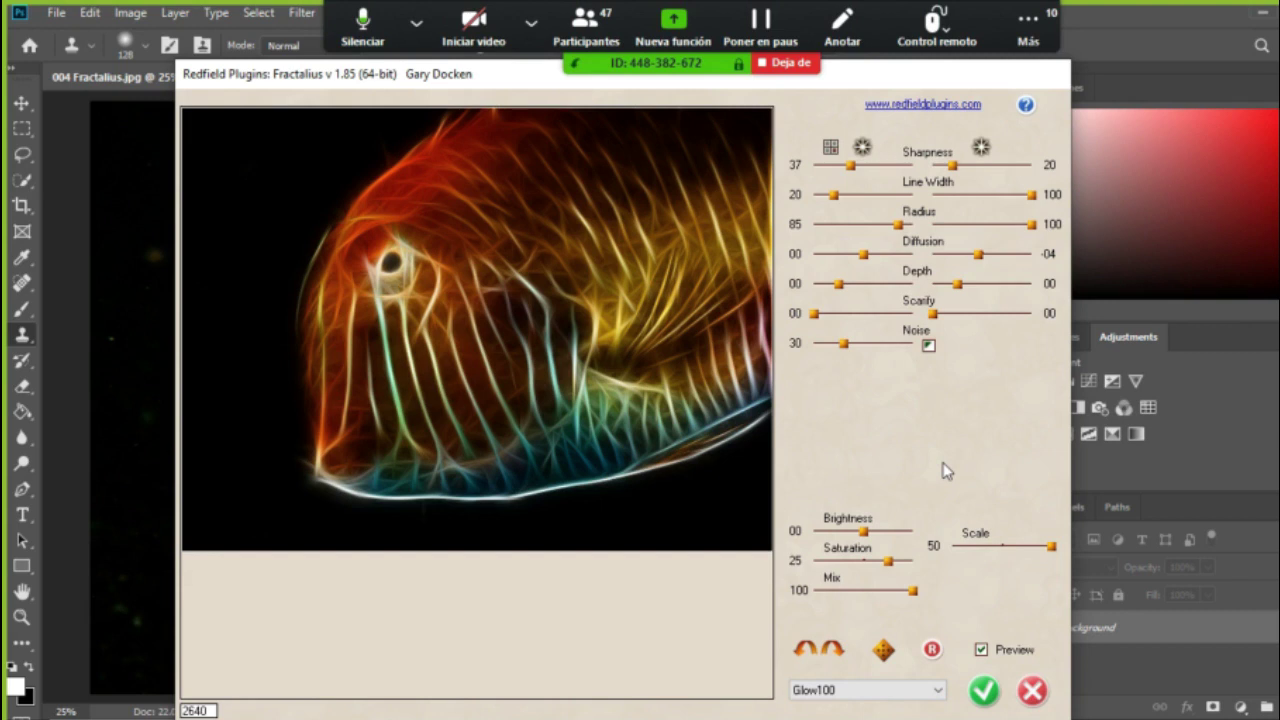
click(1032, 692)
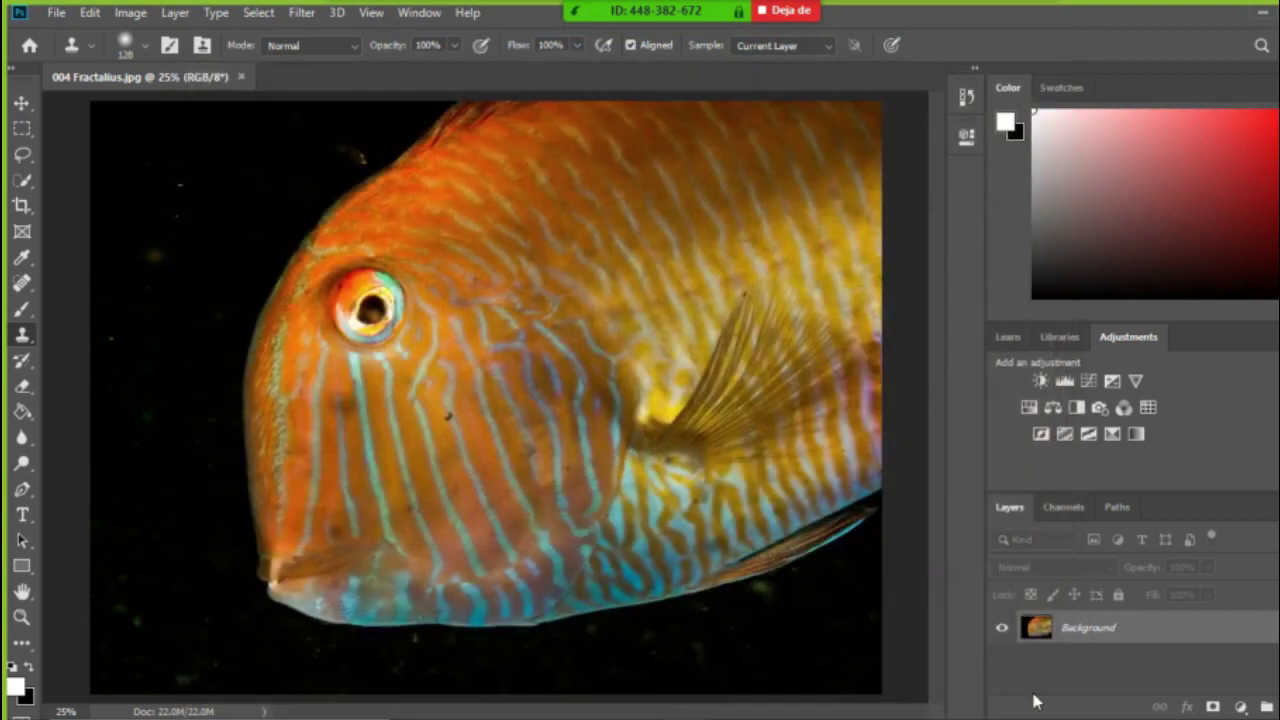
Close 004 Fractalius.jpg and open the 002 Fractalius mantis shrimp photo from the recent files.
click(241, 77)
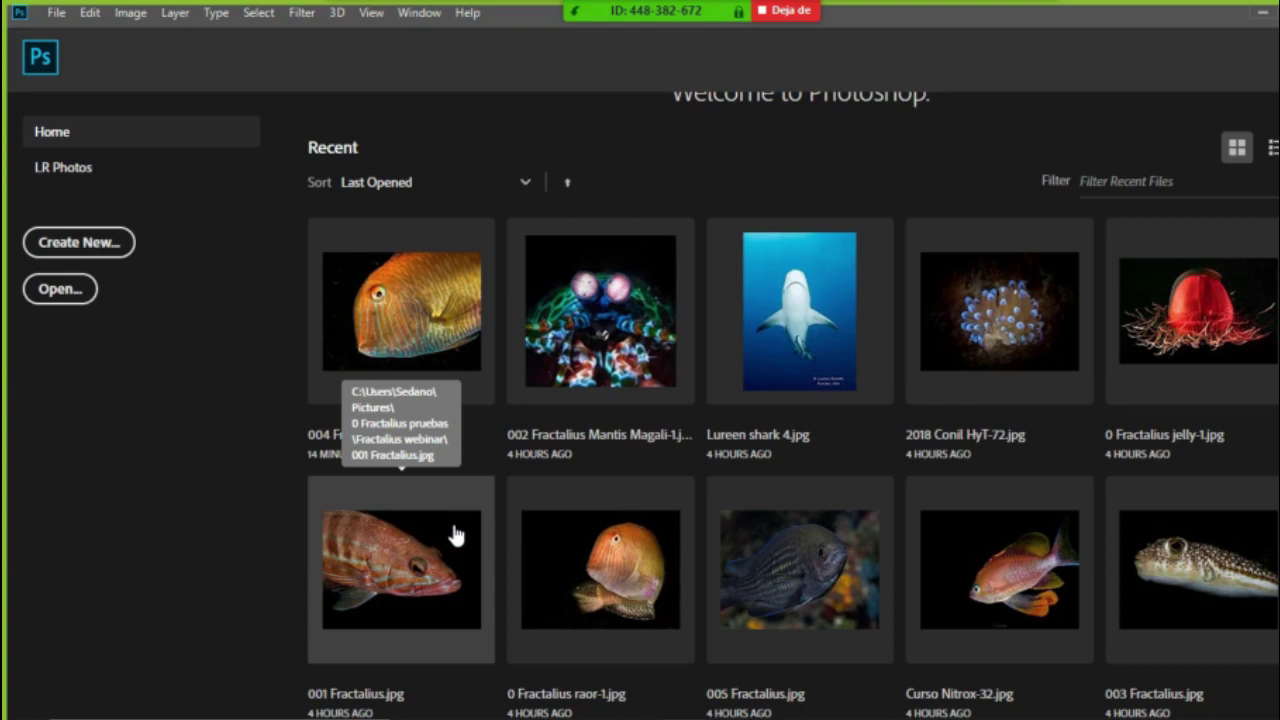
click(648, 340)
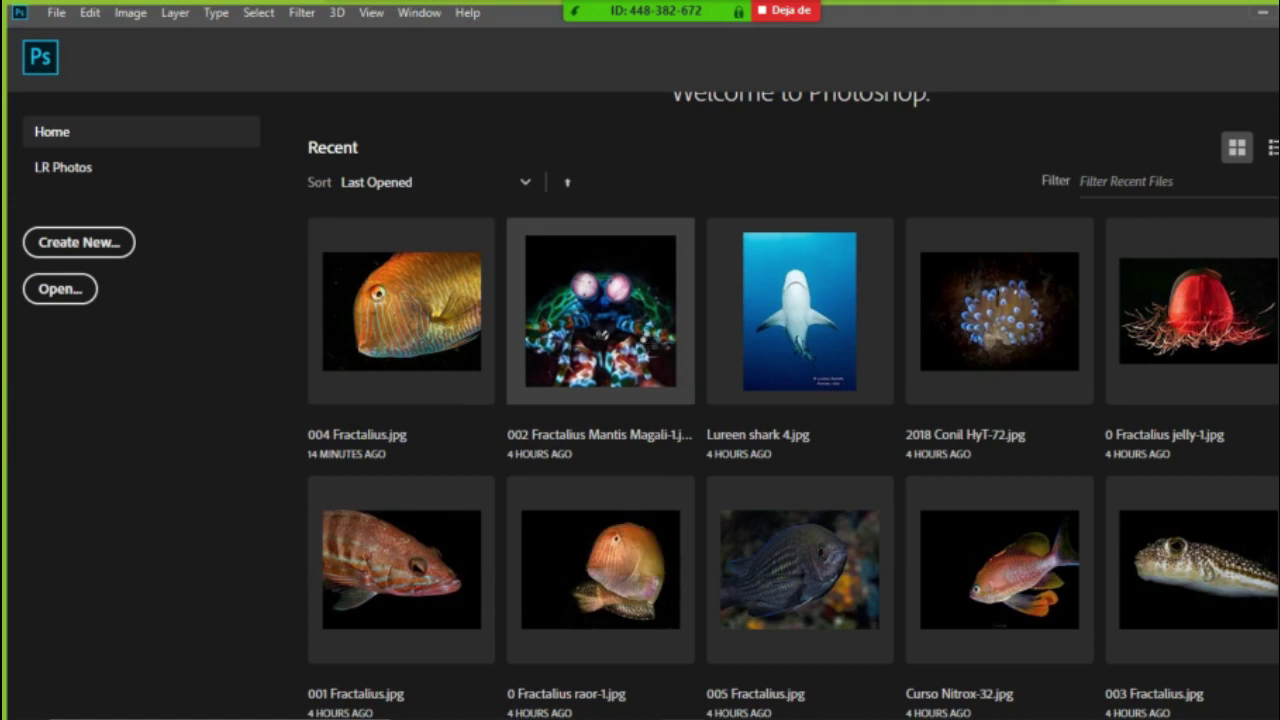
click(762, 394)
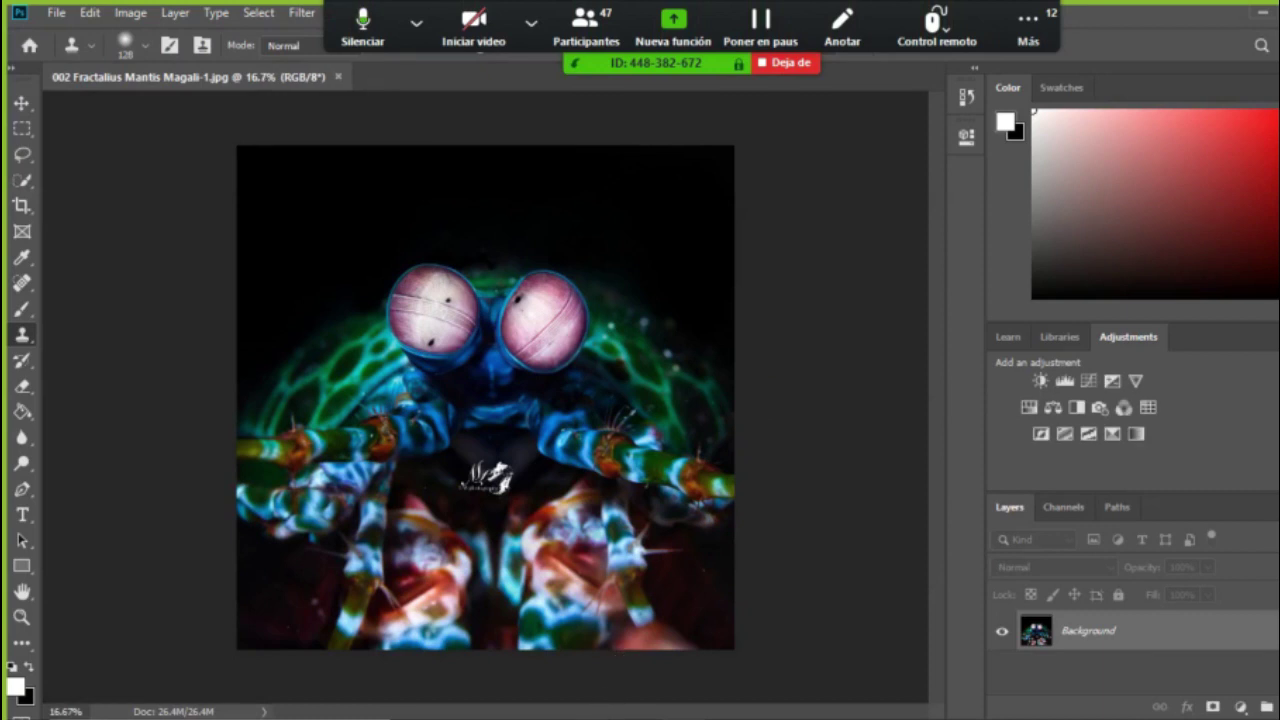
Switch to Chrome, view the mantis shrimp photo on its photographer's Instagram profile, and return to Photoshop.
key(alt+Tab)
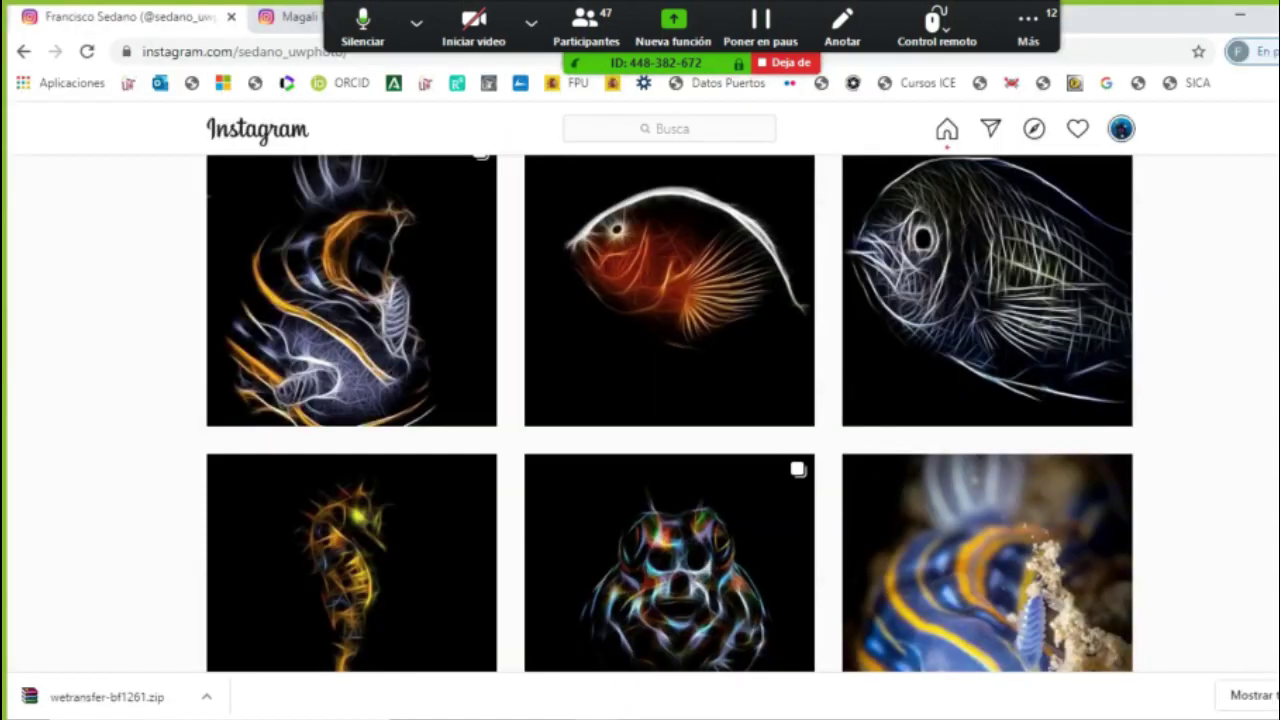
click(297, 20)
scroll(149, 334, up, 1)
scroll(149, 334, down, 1)
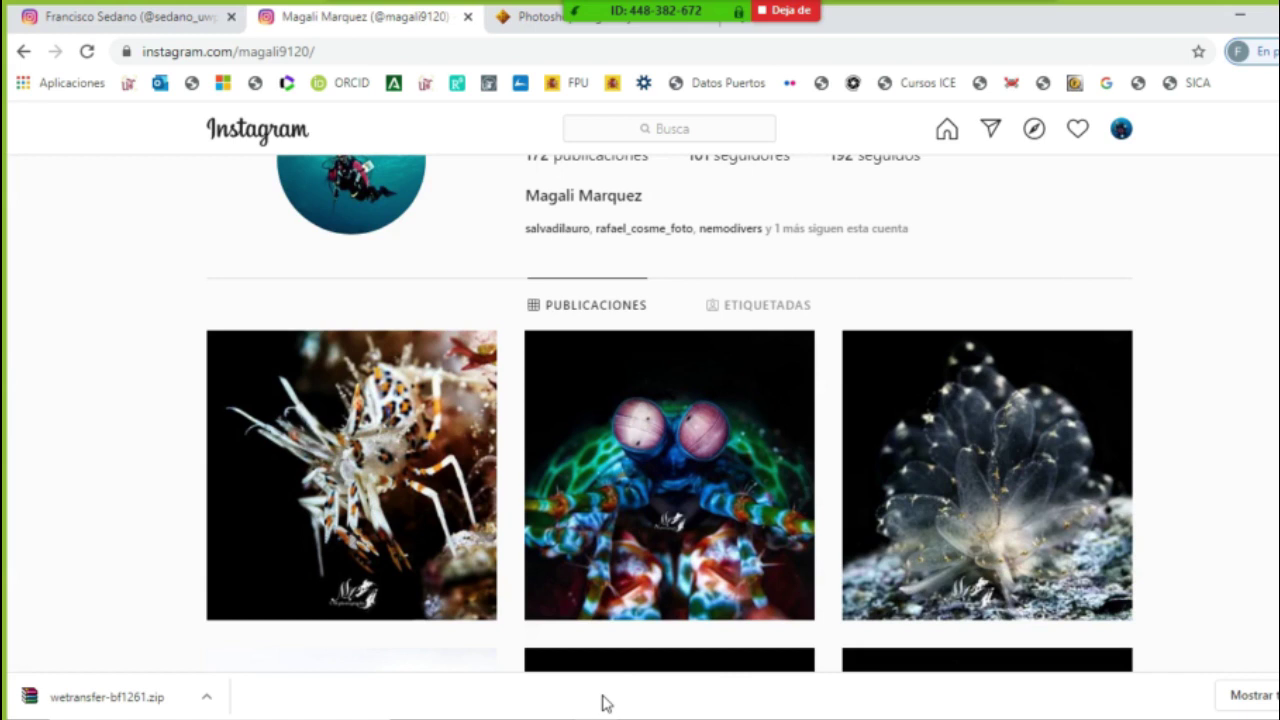
mouse_move(597, 715)
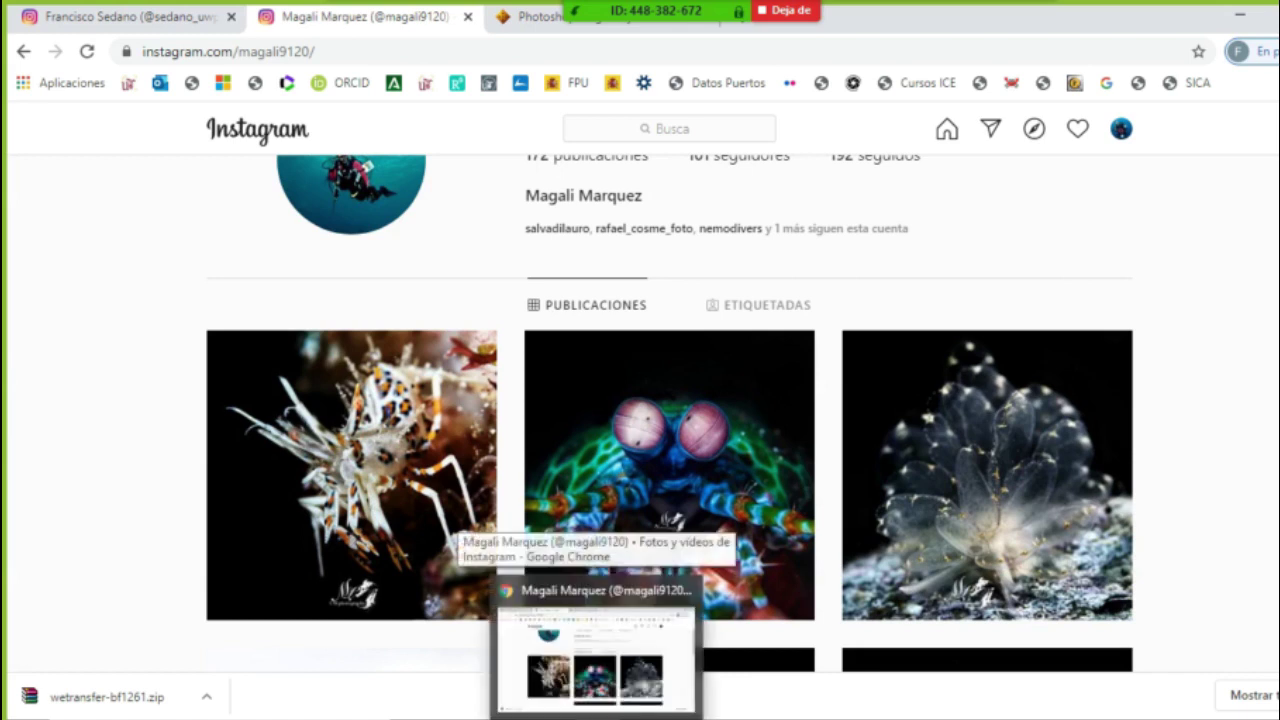
click(597, 715)
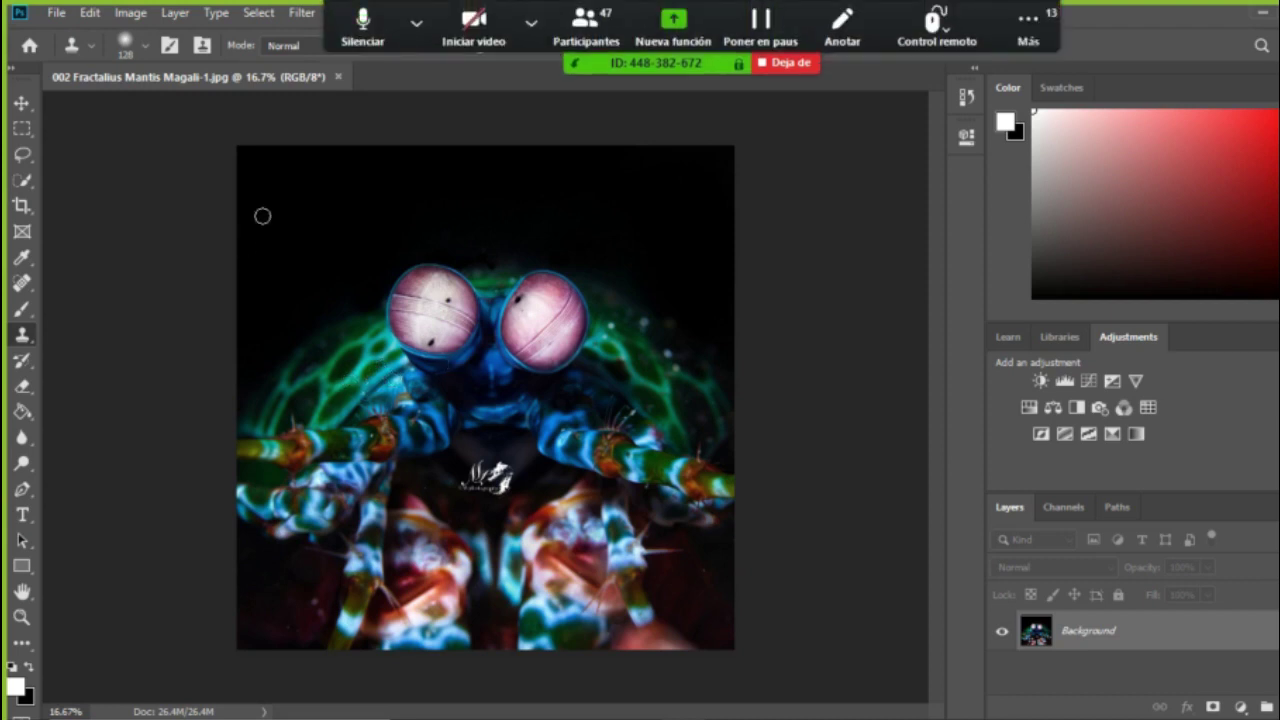
Preview the Redfield Fractalius filter with the last used settings on the mantis shrimp photo and cancel without applying it.
click(302, 14)
mouse_move(508, 436)
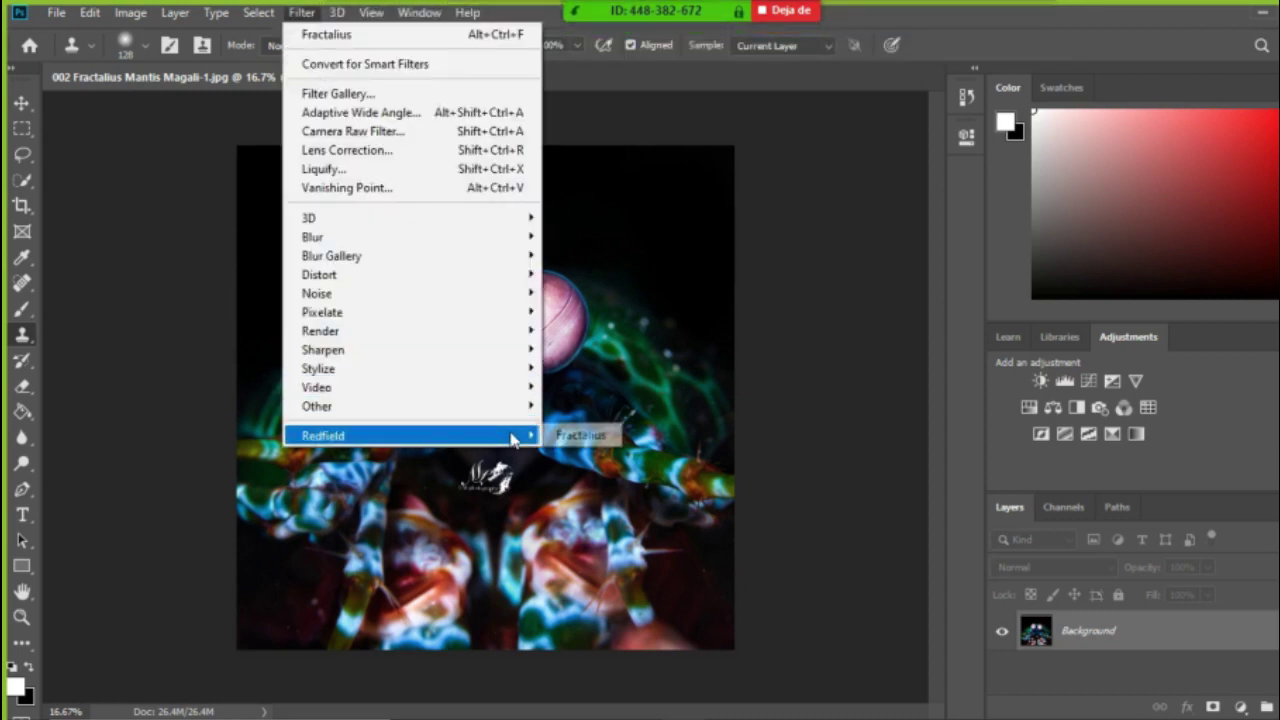
click(578, 438)
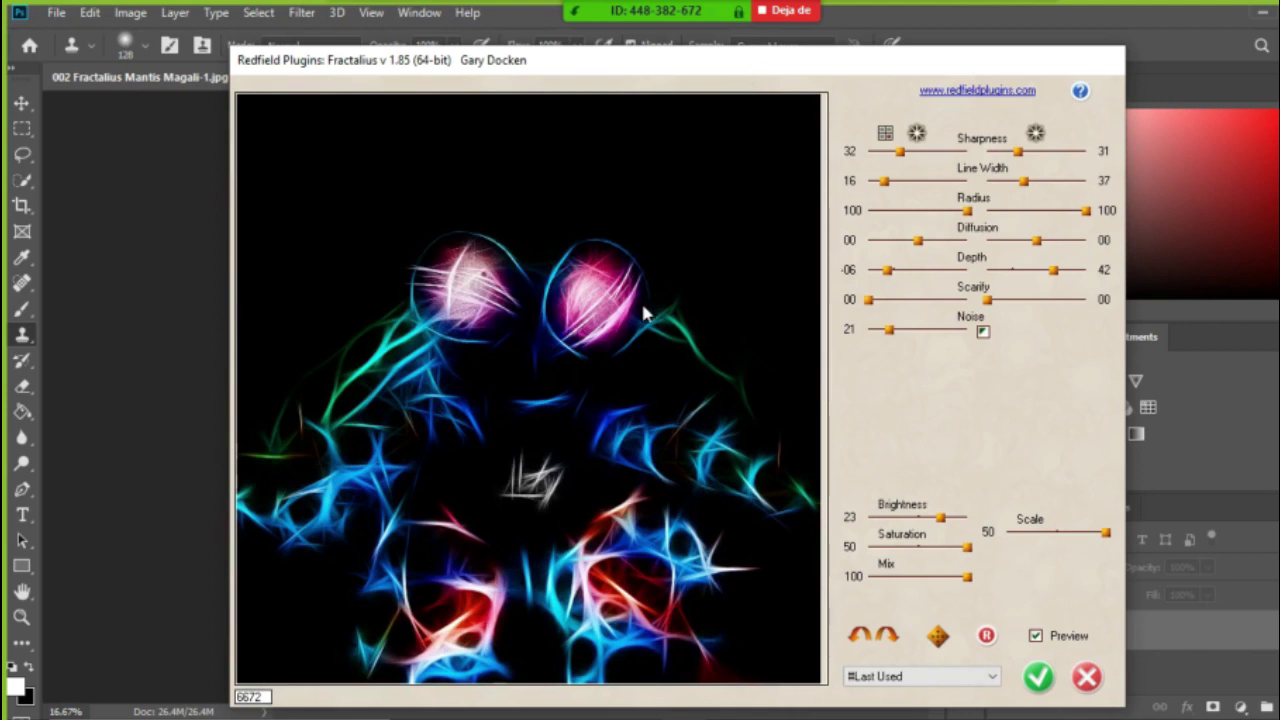
drag(600, 63, 588, 31)
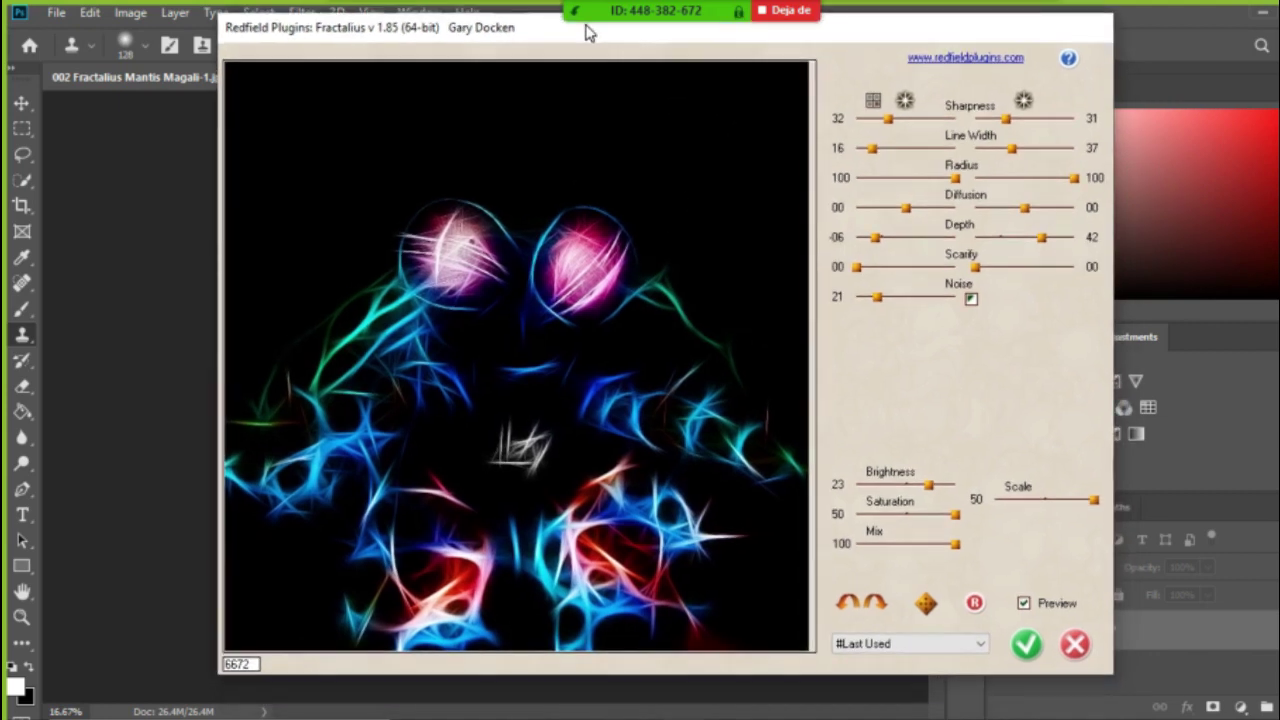
click(1077, 645)
mouse_move(640, 718)
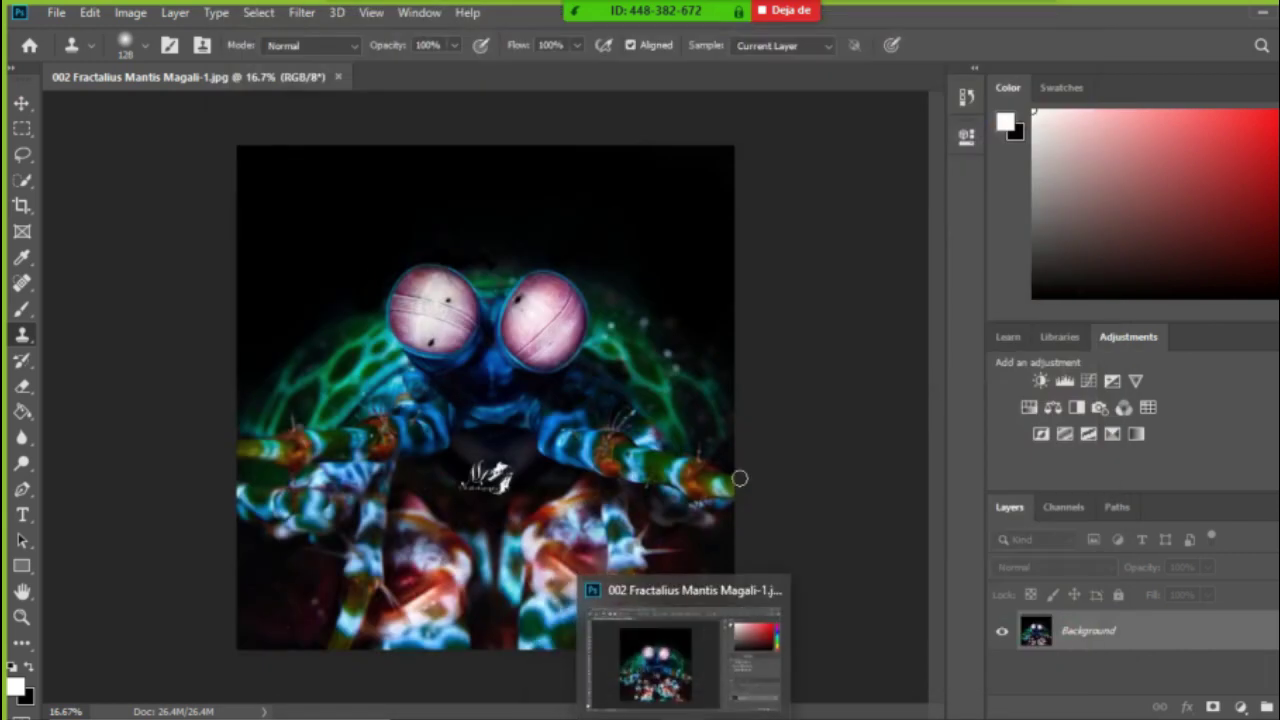
Close the mantis shrimp photo and open 2018 Conil HyT-72.jpg from the recent files.
click(338, 76)
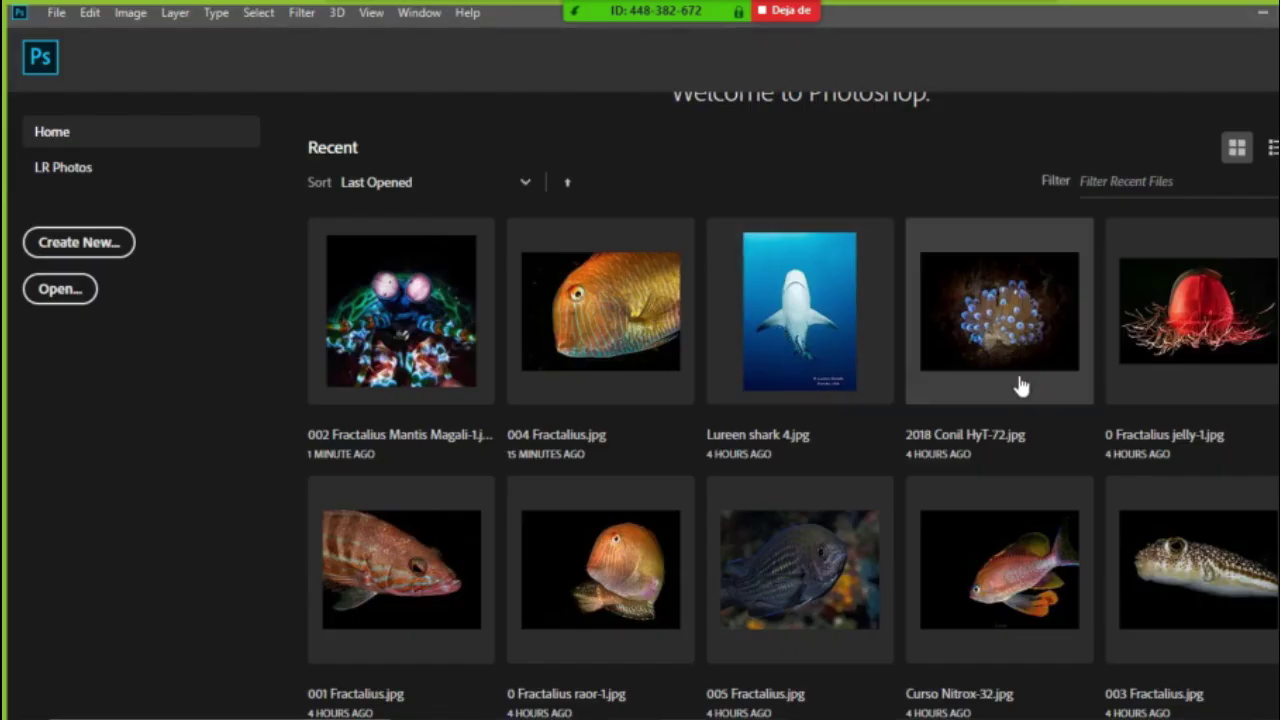
click(1008, 320)
click(740, 378)
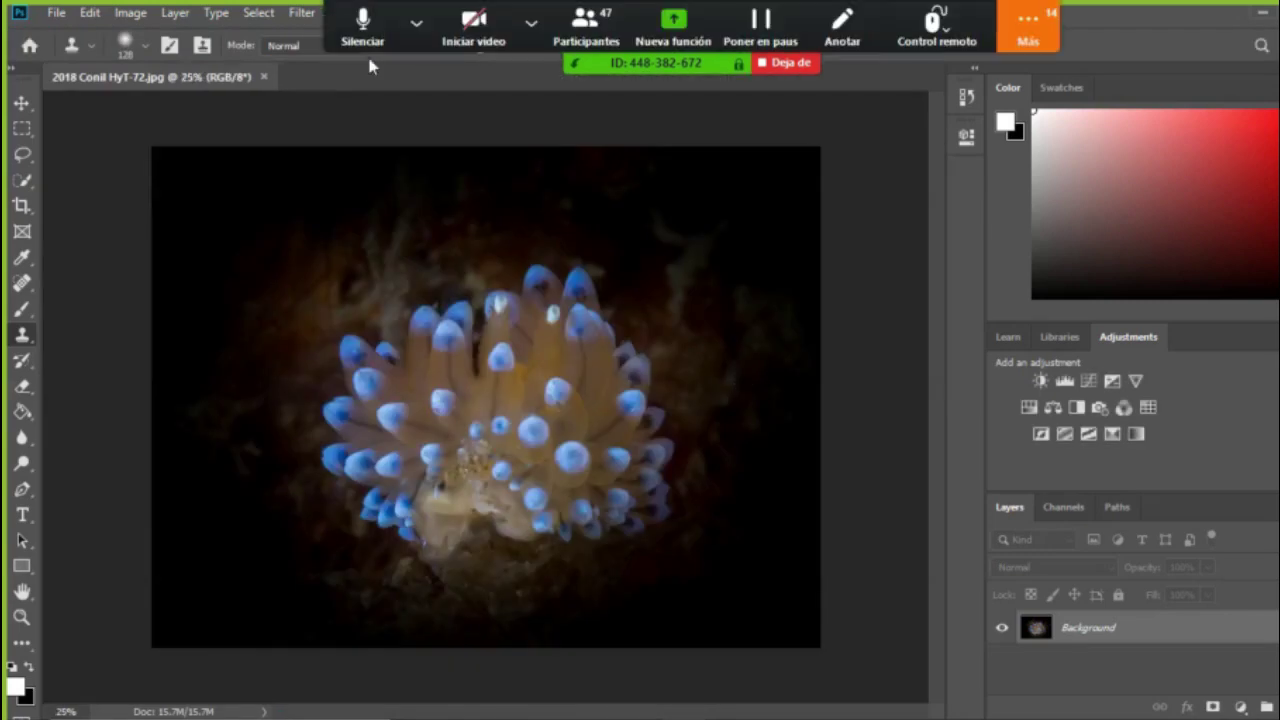
Run Redfield Fractalius on the nudibranch photo, try Brightness at 50, and cancel without applying.
click(301, 12)
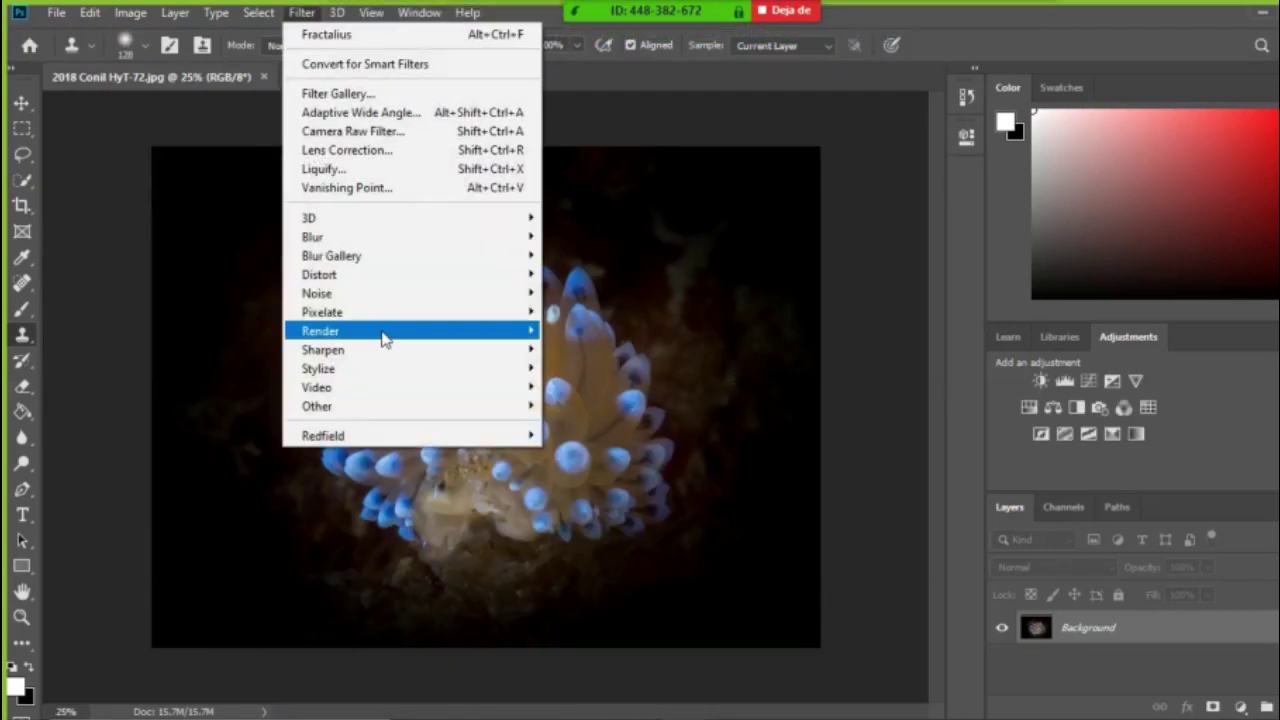
mouse_move(497, 449)
click(590, 432)
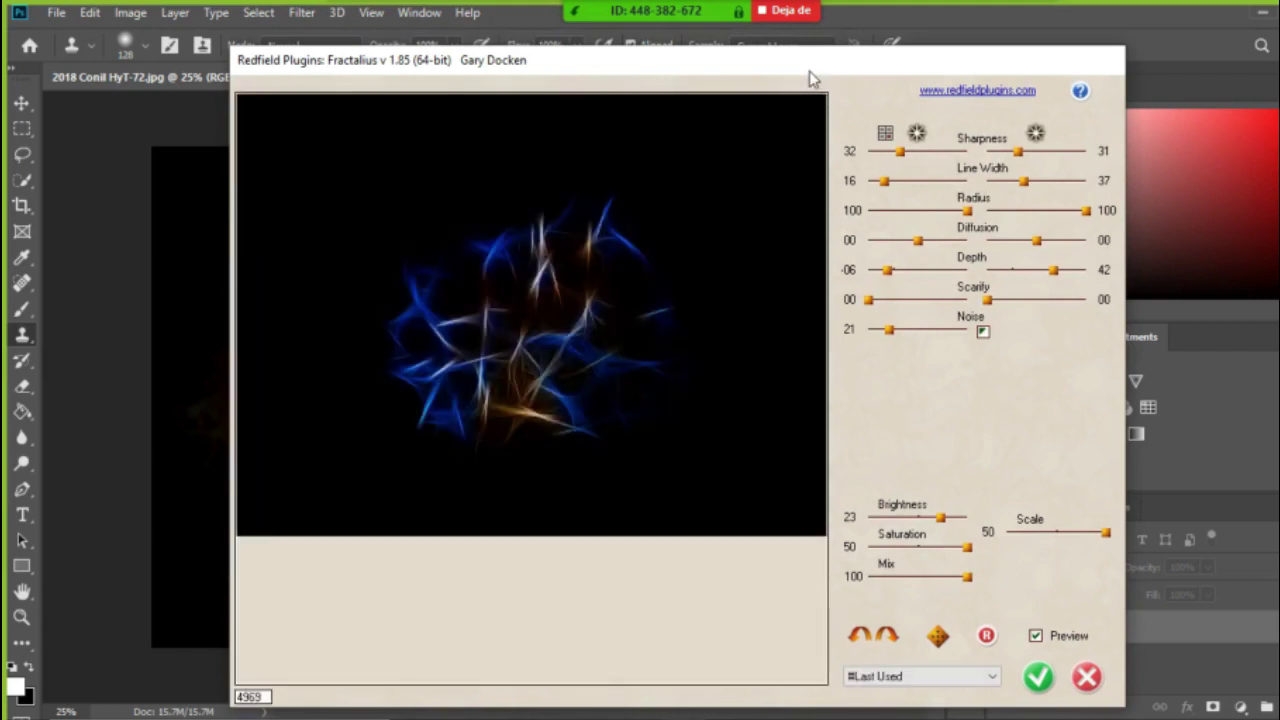
drag(941, 519, 971, 528)
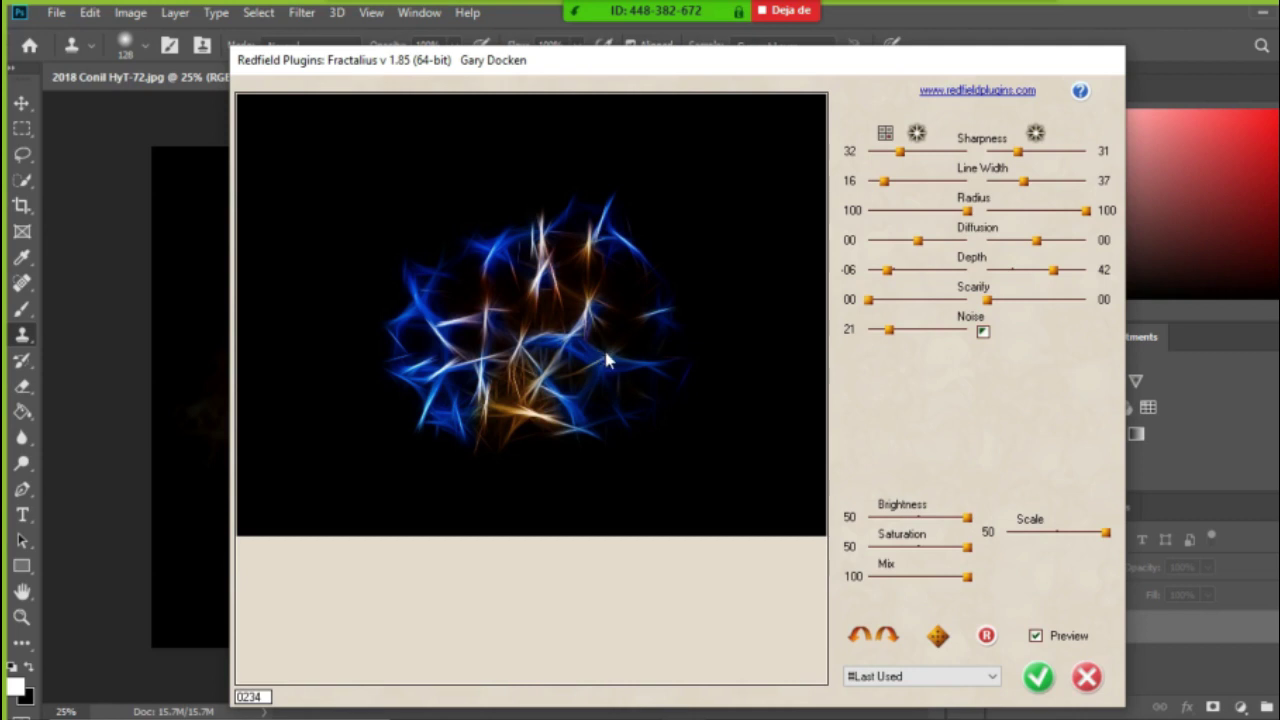
click(1088, 679)
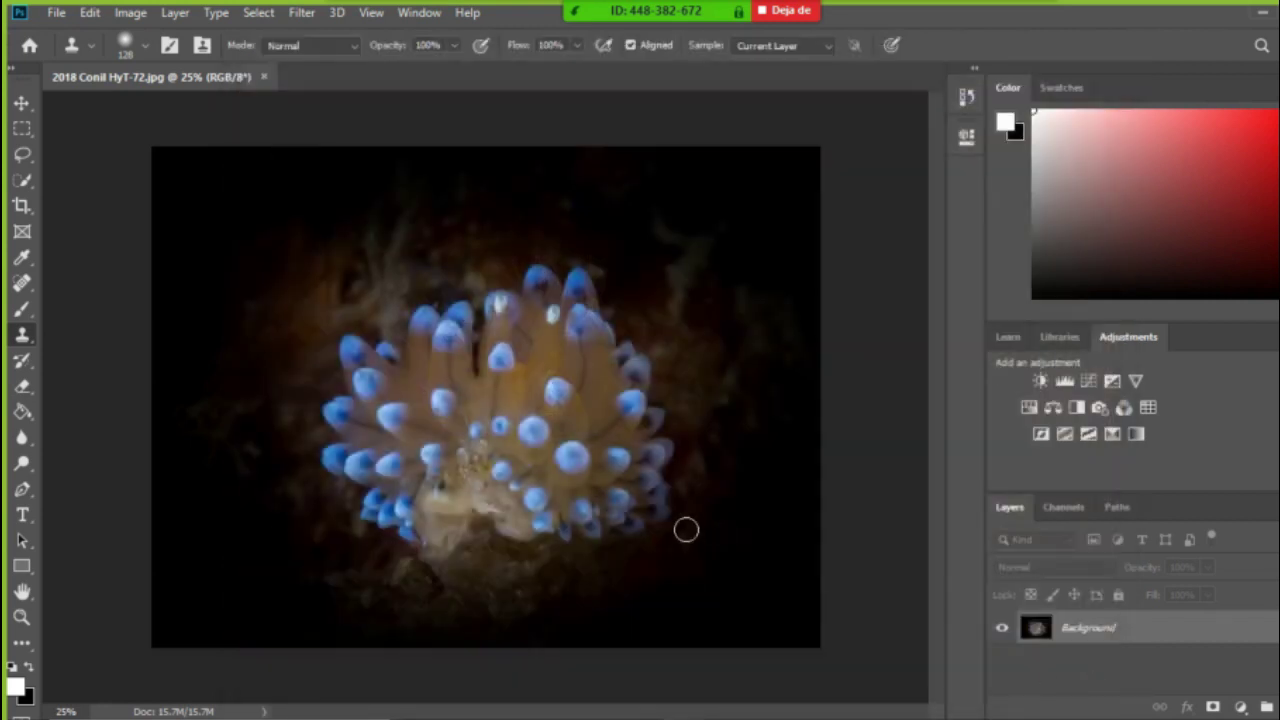
Replace the nudibranch photo with 004 Fractalius.jpg, and that file with the recent shark photo, using each file's embedded color profile.
click(264, 78)
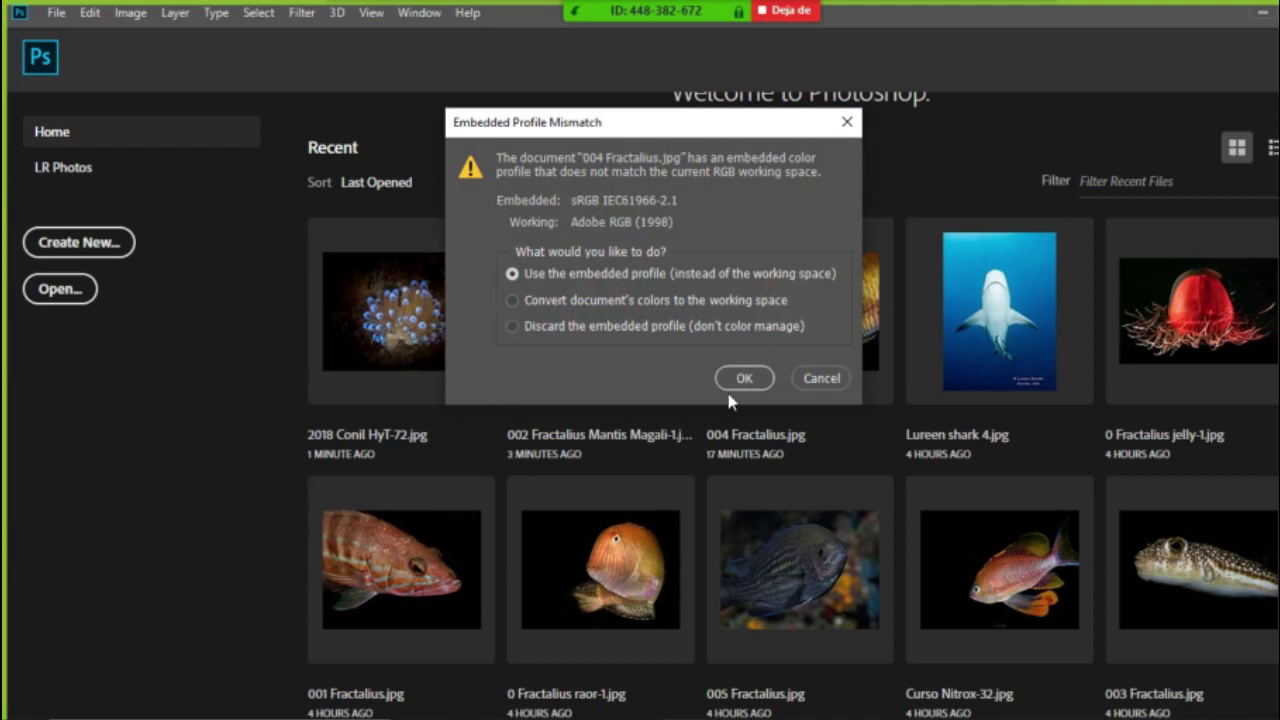
click(743, 380)
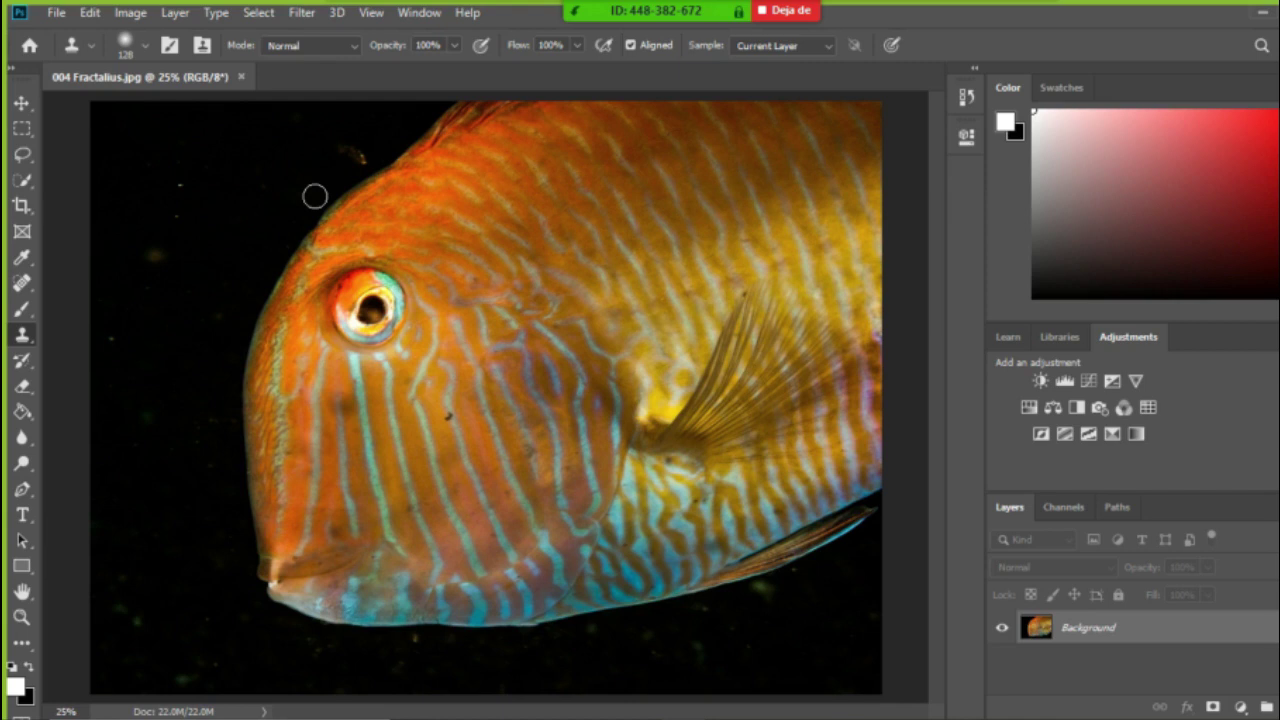
click(243, 78)
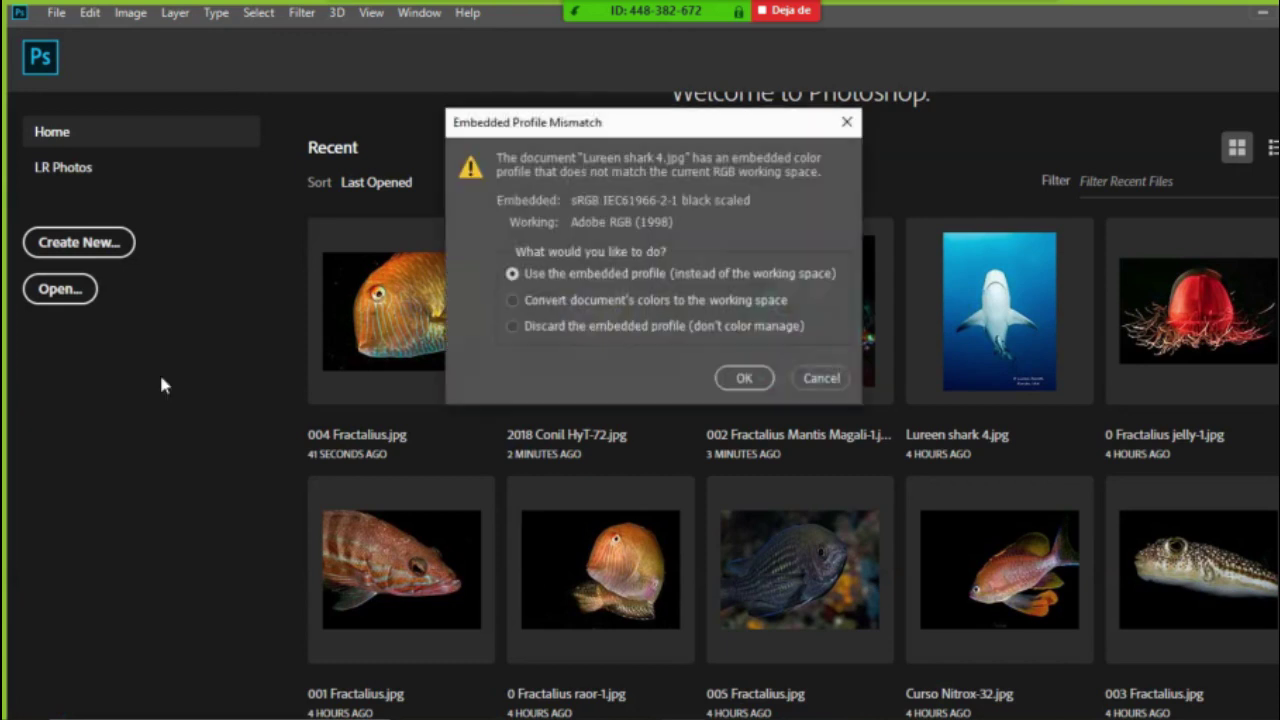
click(745, 378)
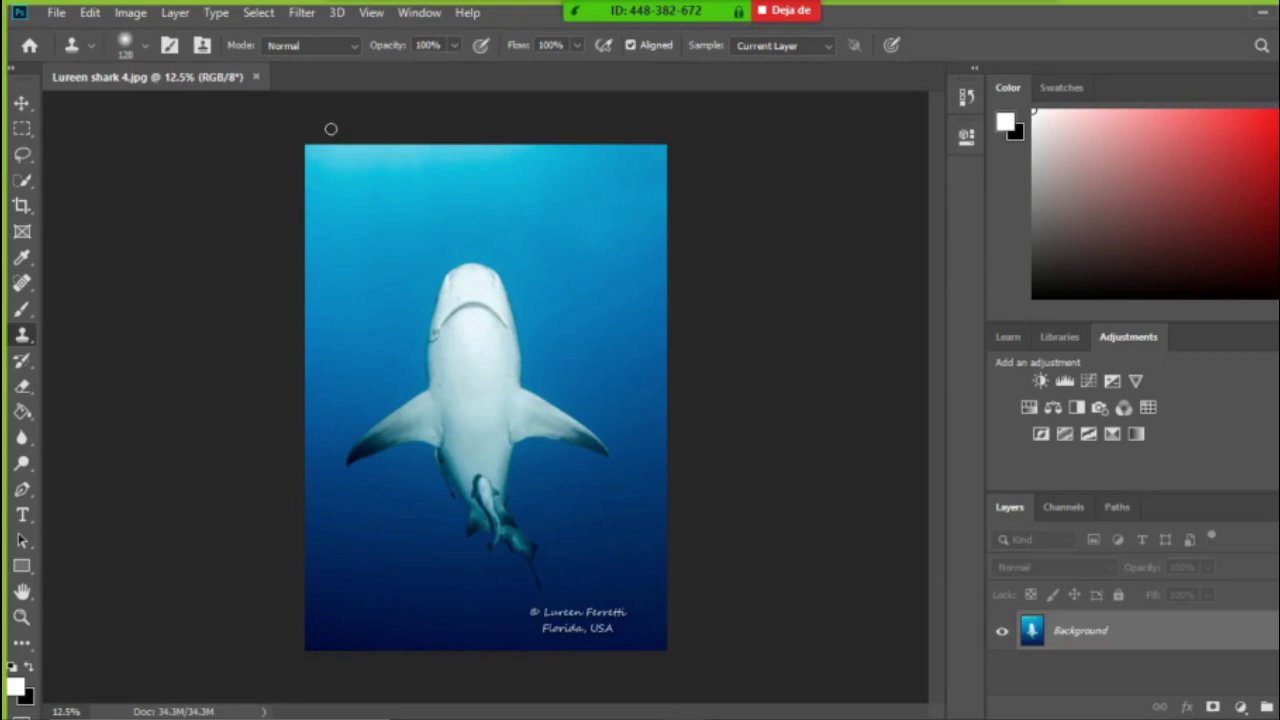
Preview Redfield Fractalius with the last used settings on the shark photo, compare it with the original behind the dialog, and cancel.
click(303, 14)
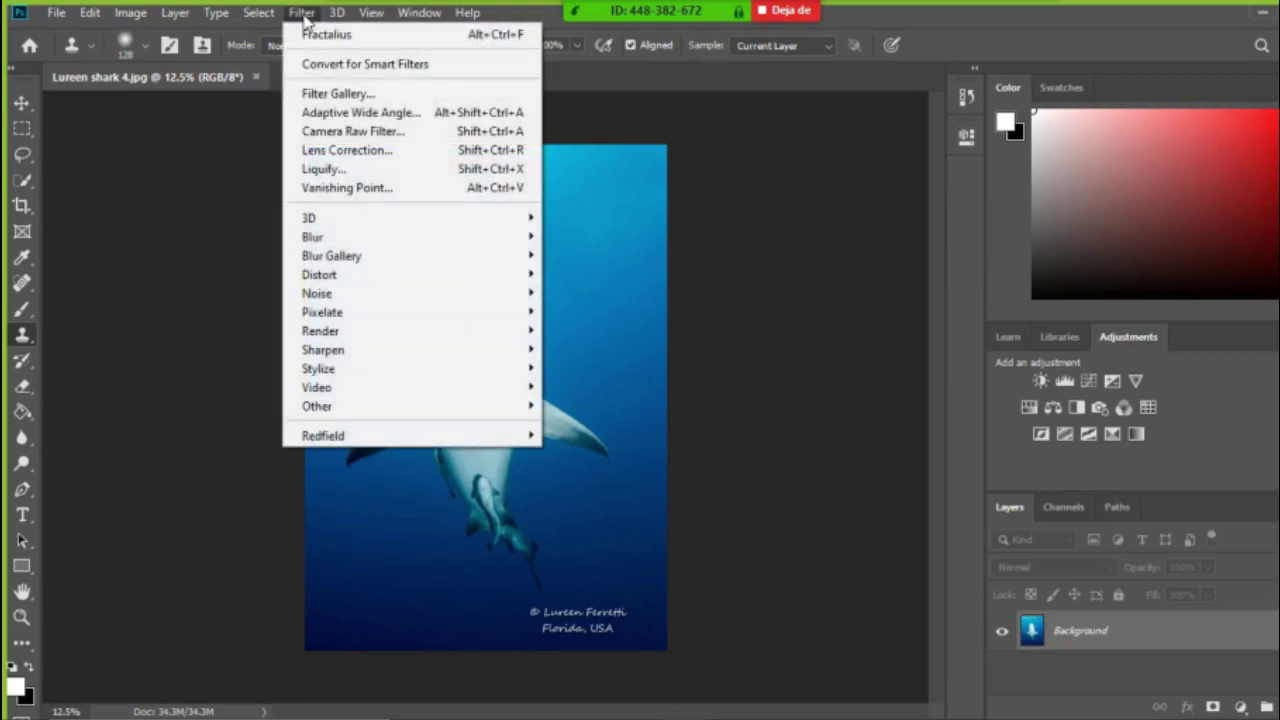
mouse_move(525, 442)
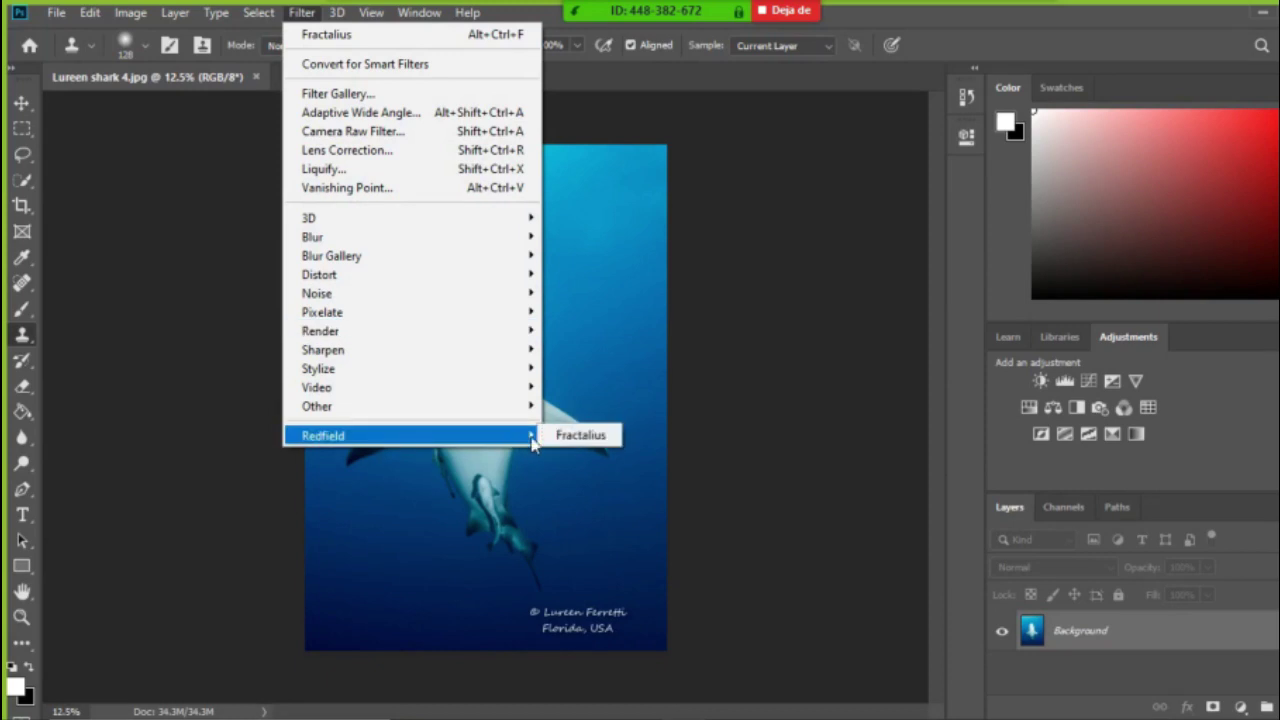
click(594, 440)
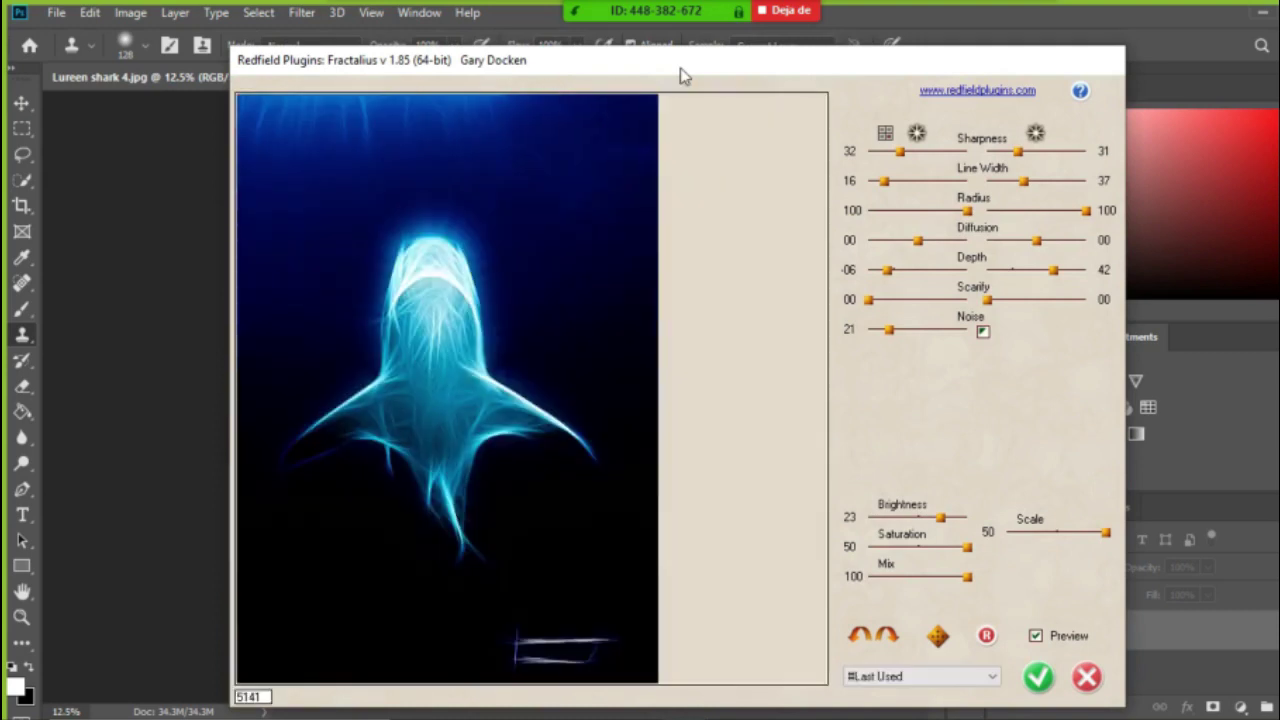
drag(680, 68, 696, 36)
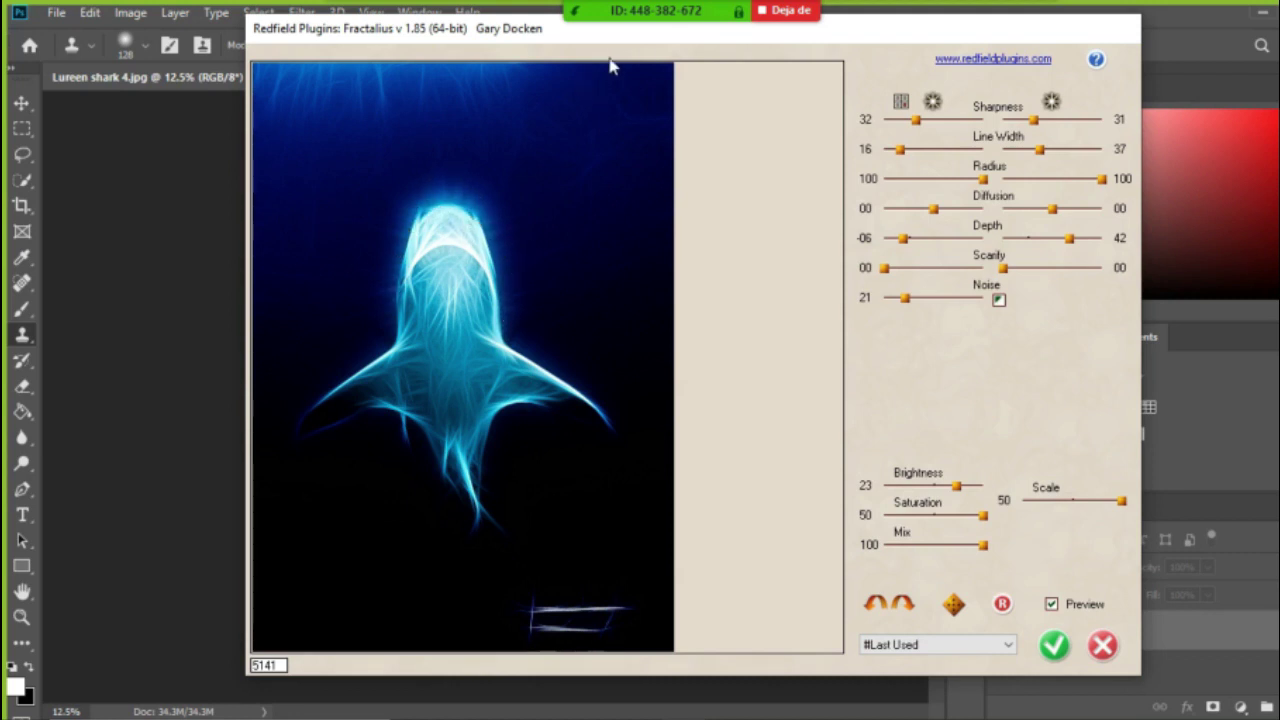
drag(628, 33, 999, 80)
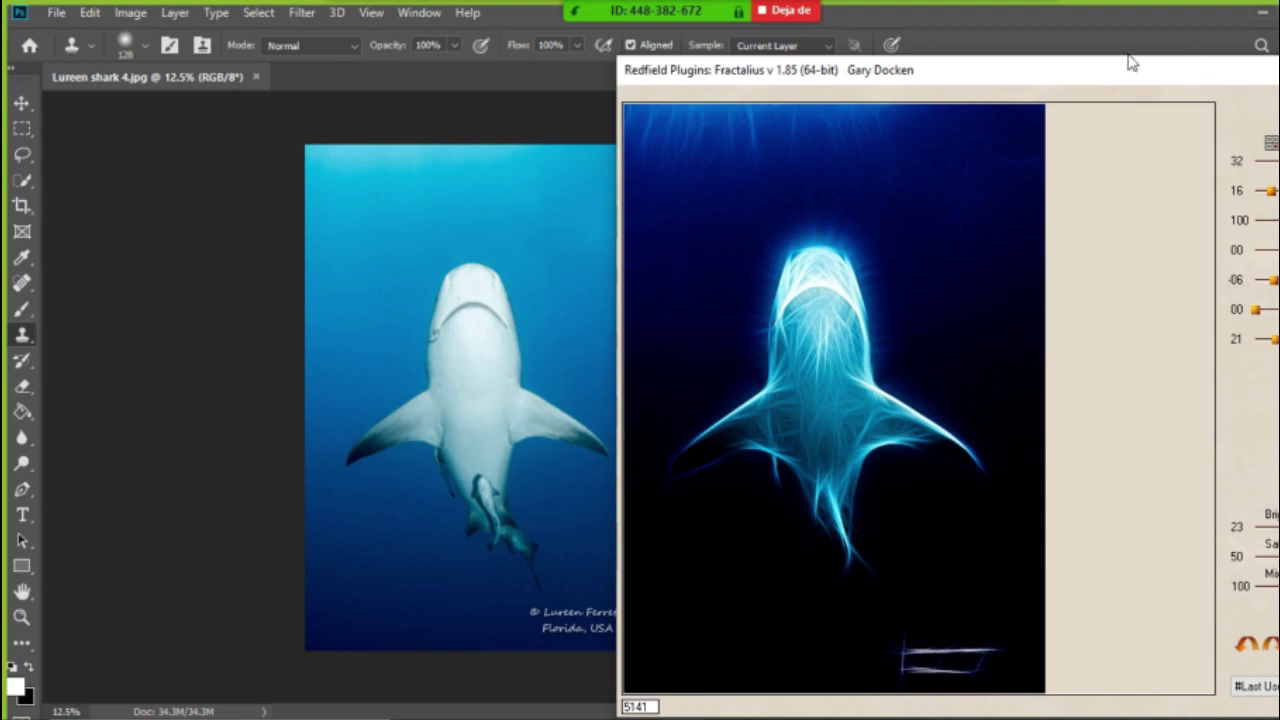
drag(1128, 75, 834, 48)
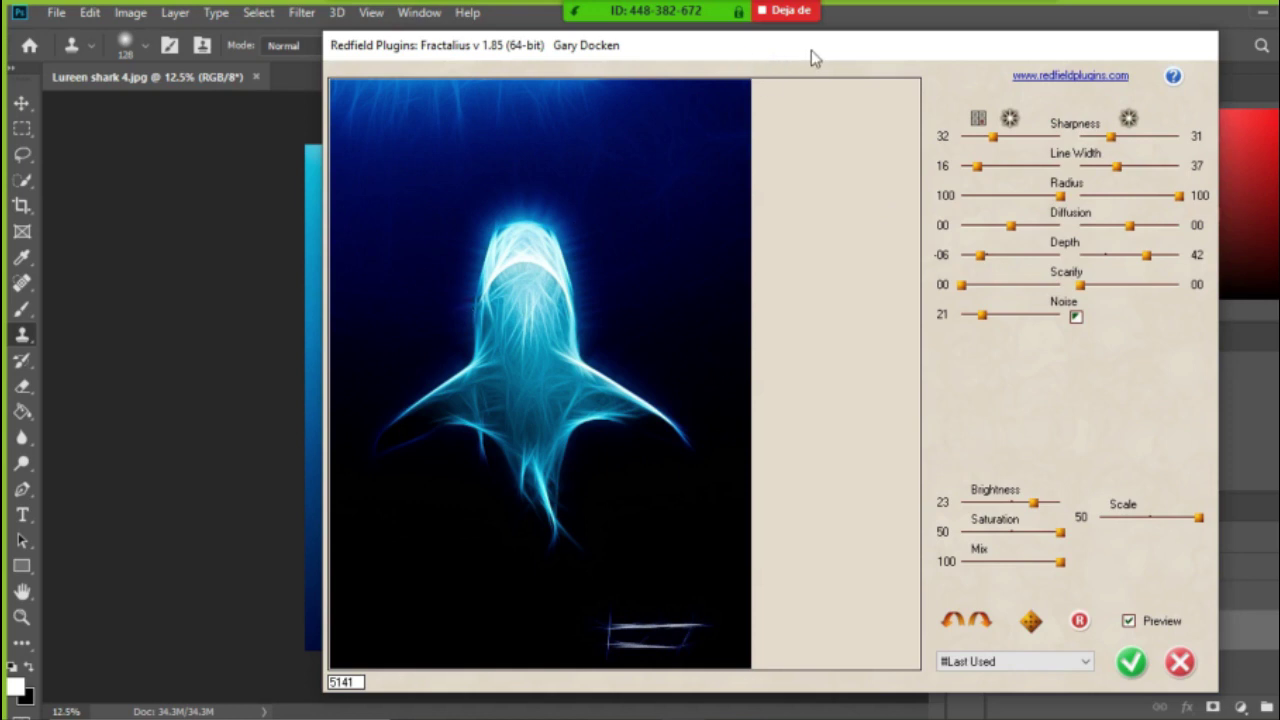
drag(811, 50, 863, 47)
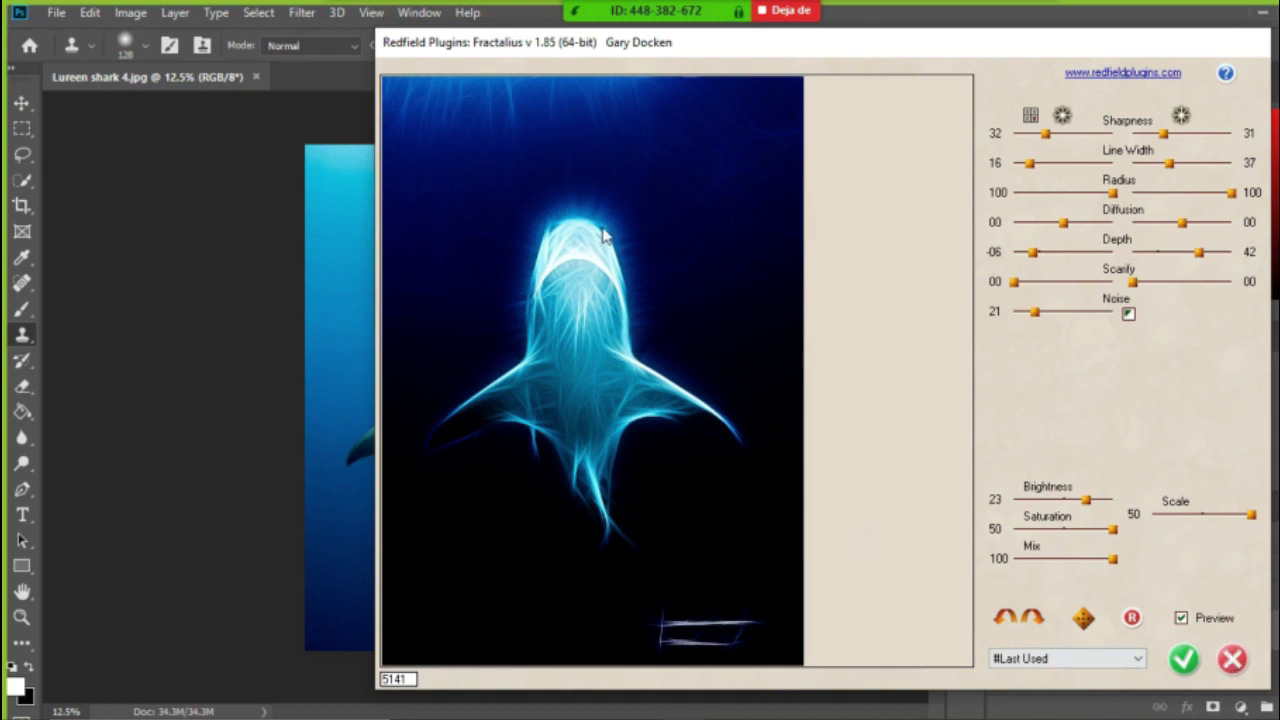
click(1233, 659)
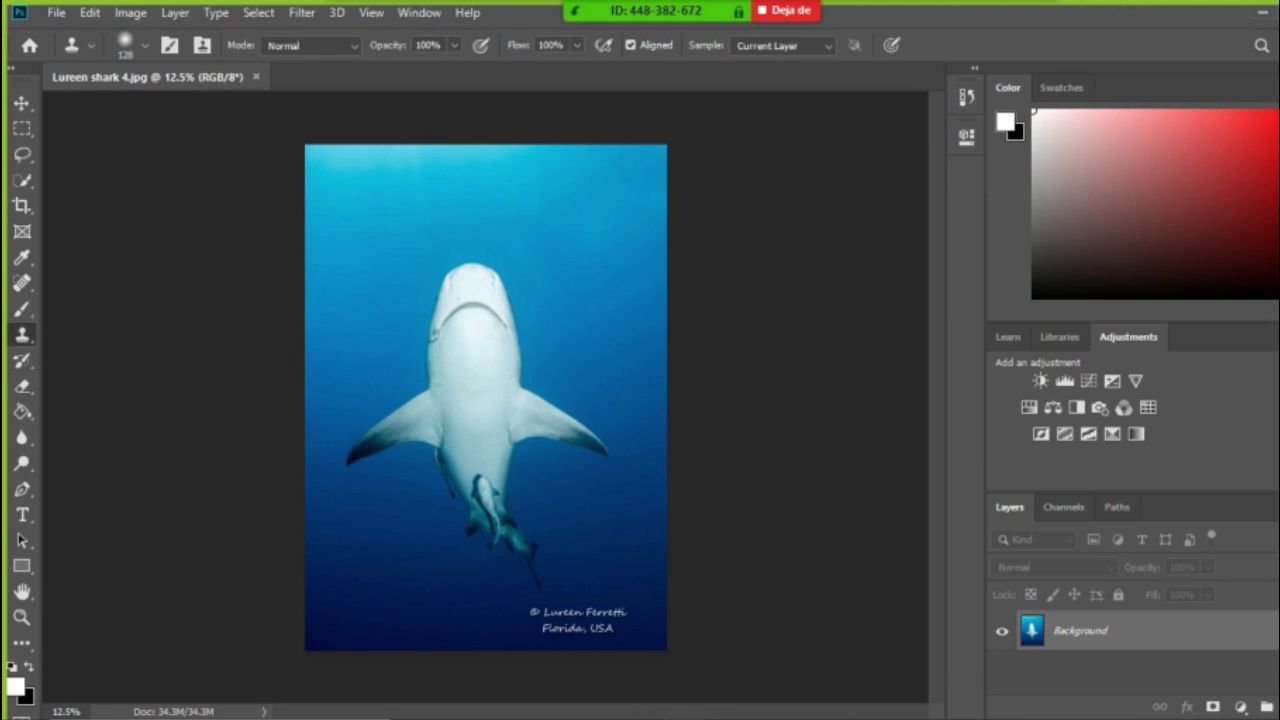
Switch to Lightroom and examine the darkened virtual copy of the shark photo with the edit pins hidden and shown again.
mouse_move(640, 719)
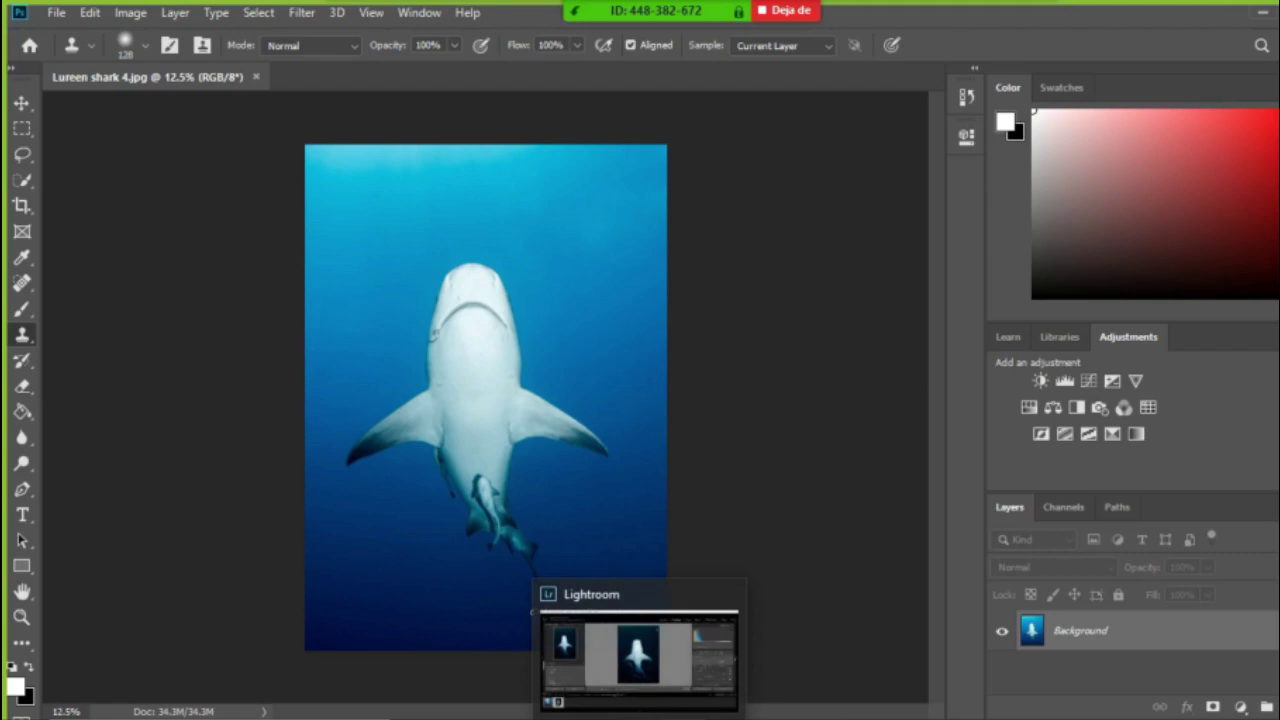
click(638, 655)
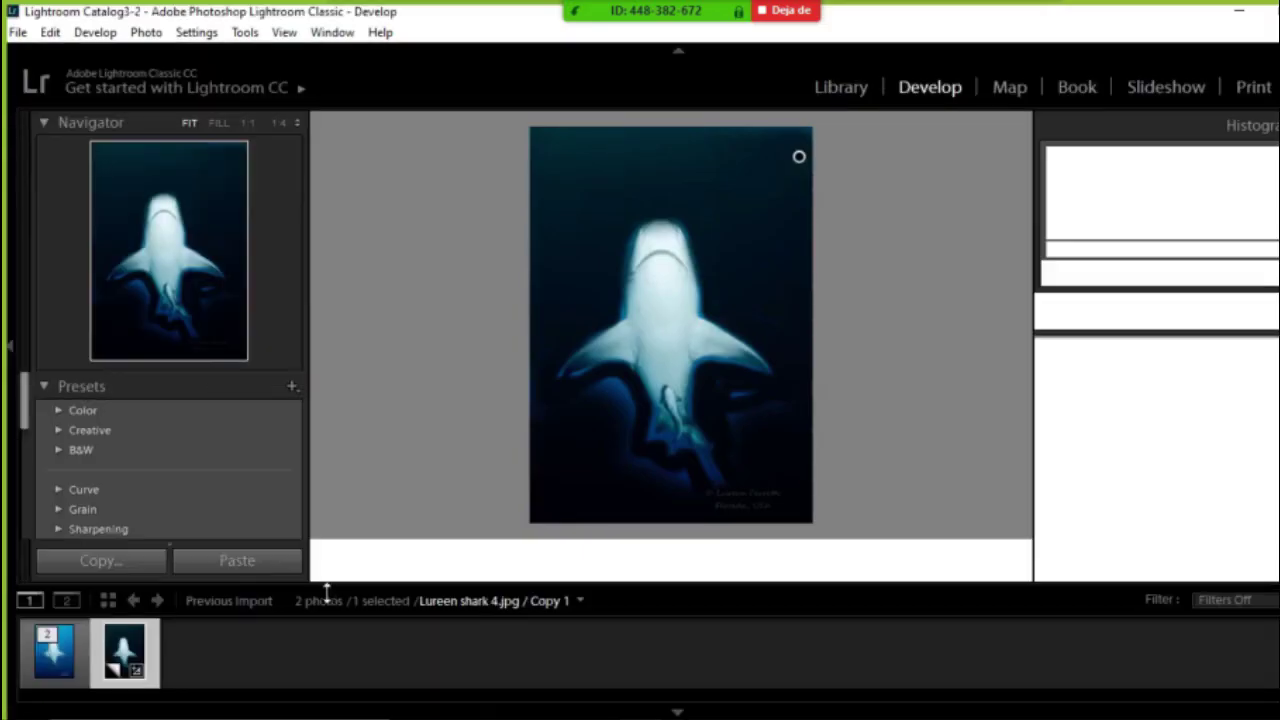
mouse_move(395, 60)
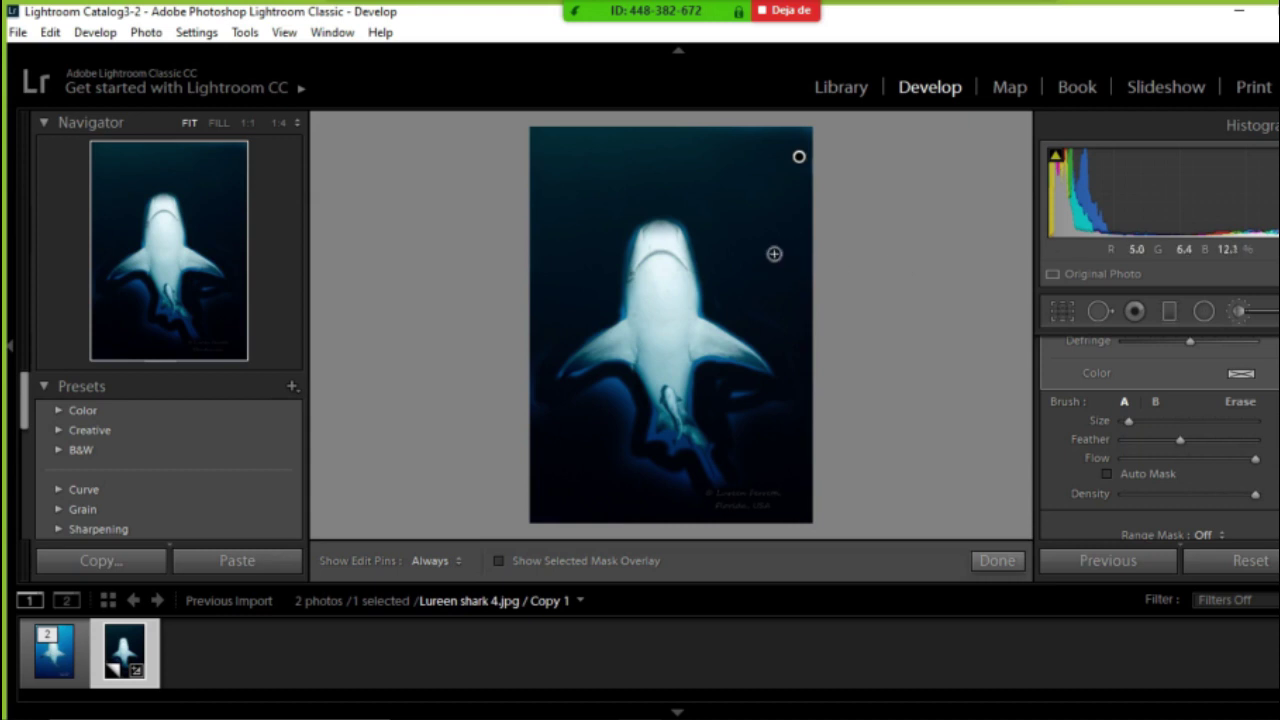
key(h)
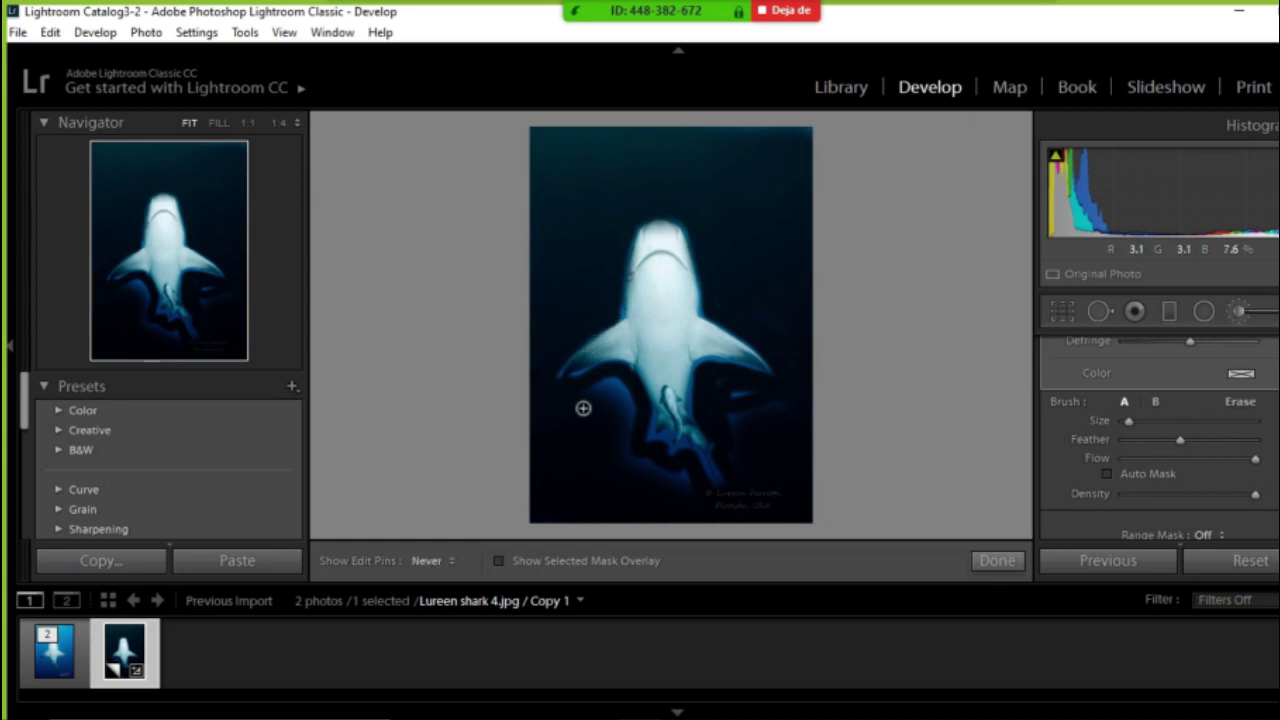
key(h)
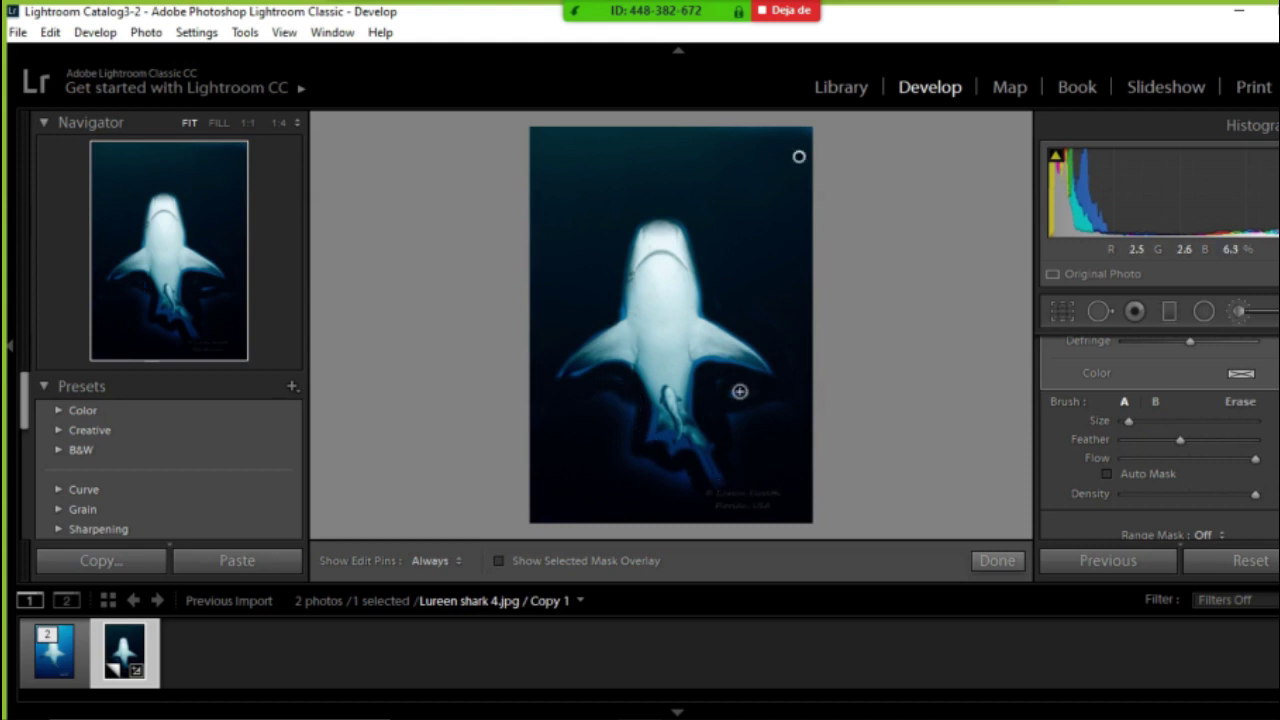
Paint a short dark Adjustment Brush stroke along the edge of the shark's head at 1:1 and check the edge of its fin.
click(247, 122)
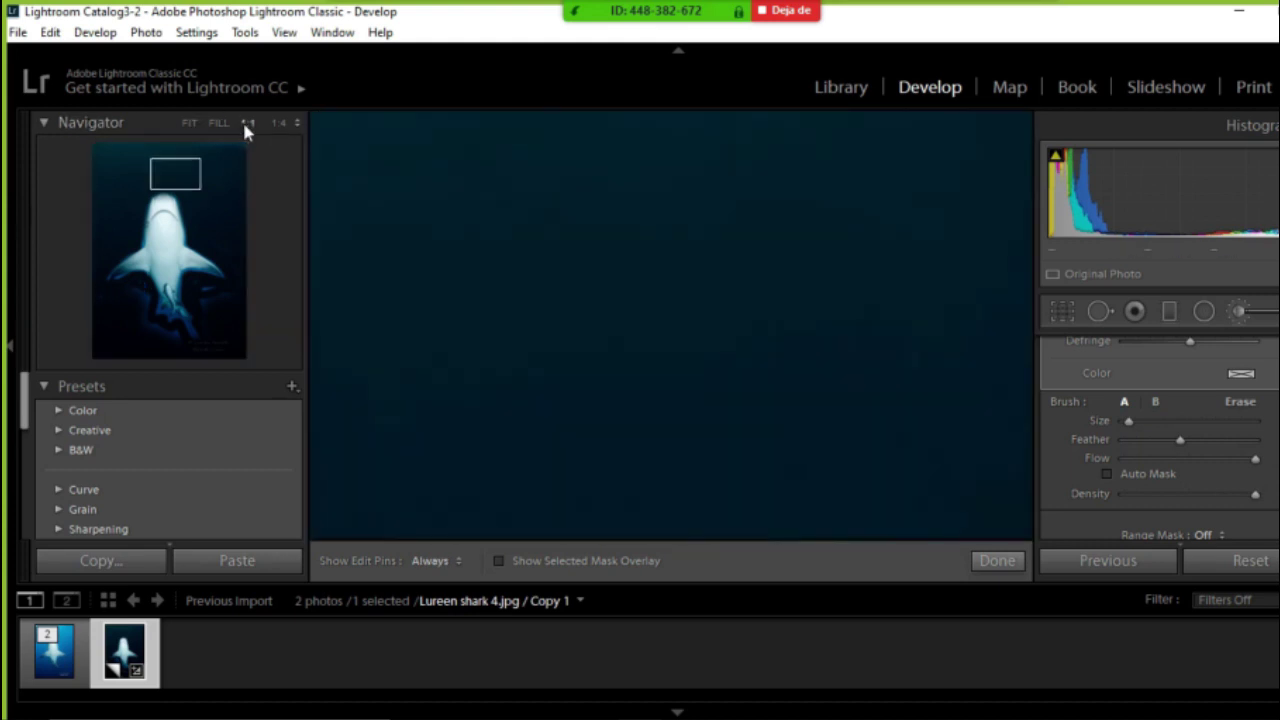
drag(190, 195, 163, 238)
key(h)
drag(624, 222, 618, 296)
drag(617, 347, 617, 351)
key(h)
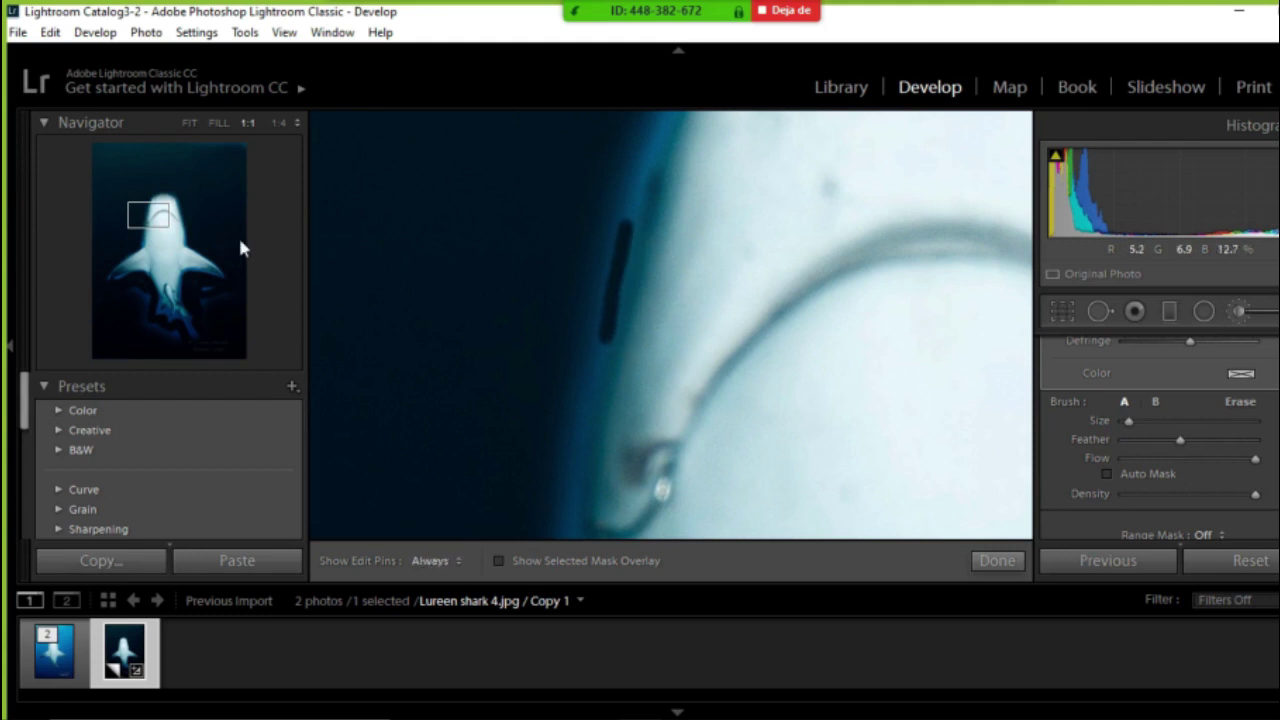
drag(153, 212, 129, 260)
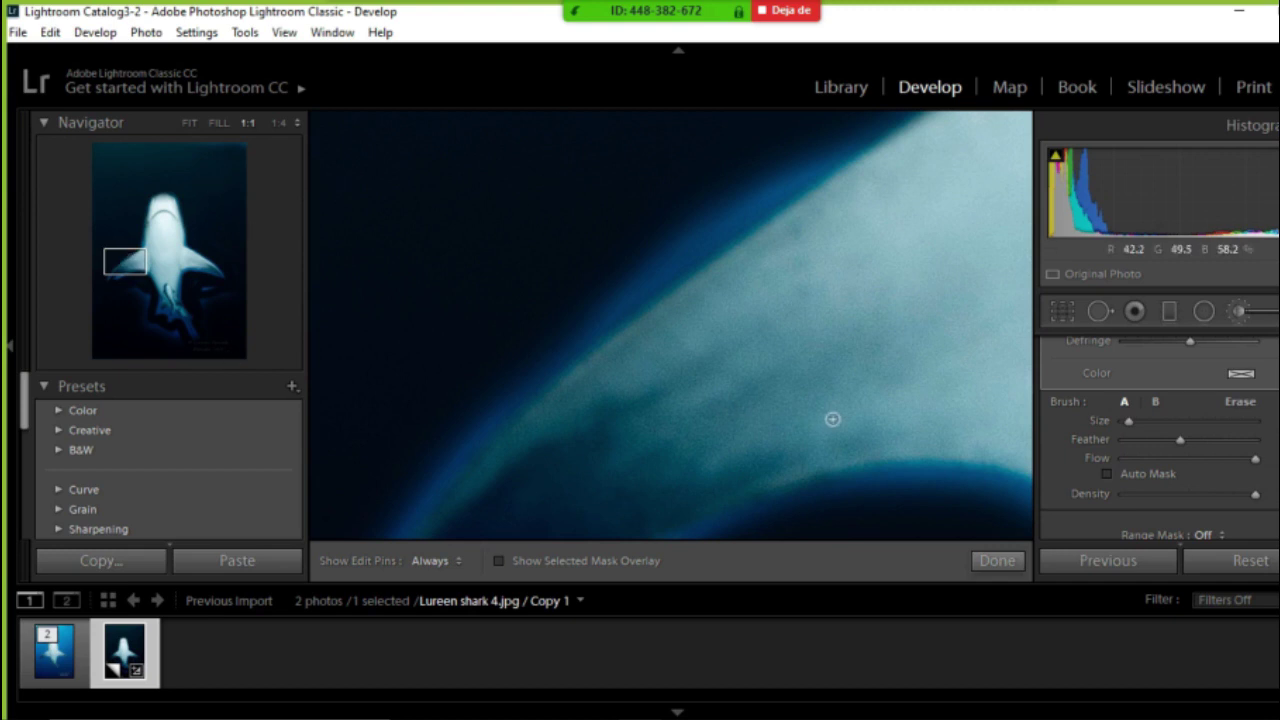
click(190, 122)
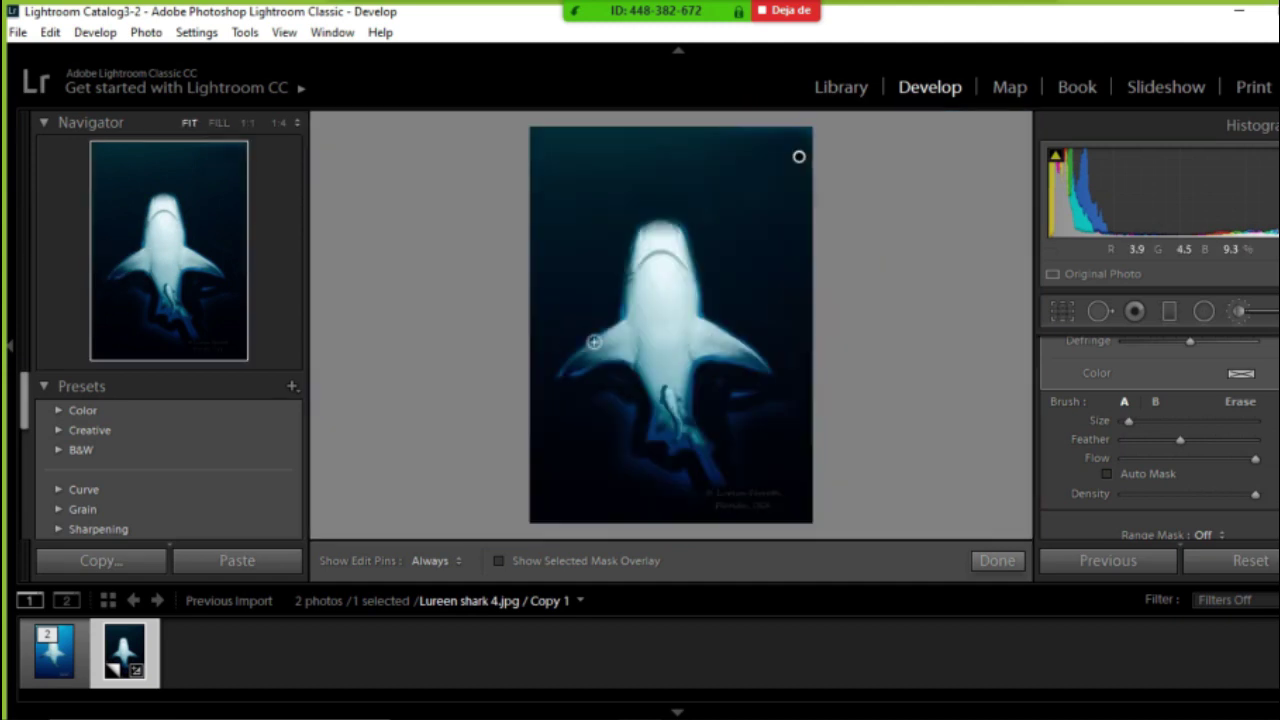
Return to Photoshop and replace the original shark photo with the recent retouched shark photo with light rays, using its embedded color profile.
click(1240, 17)
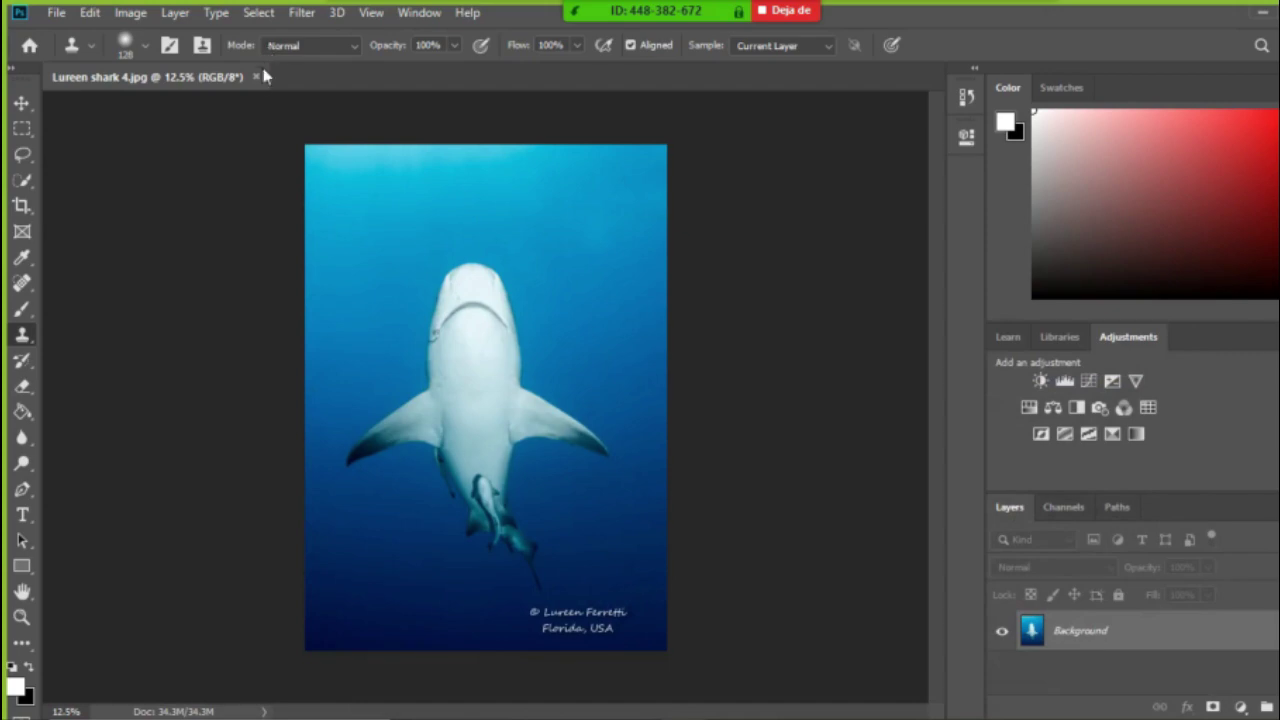
click(257, 77)
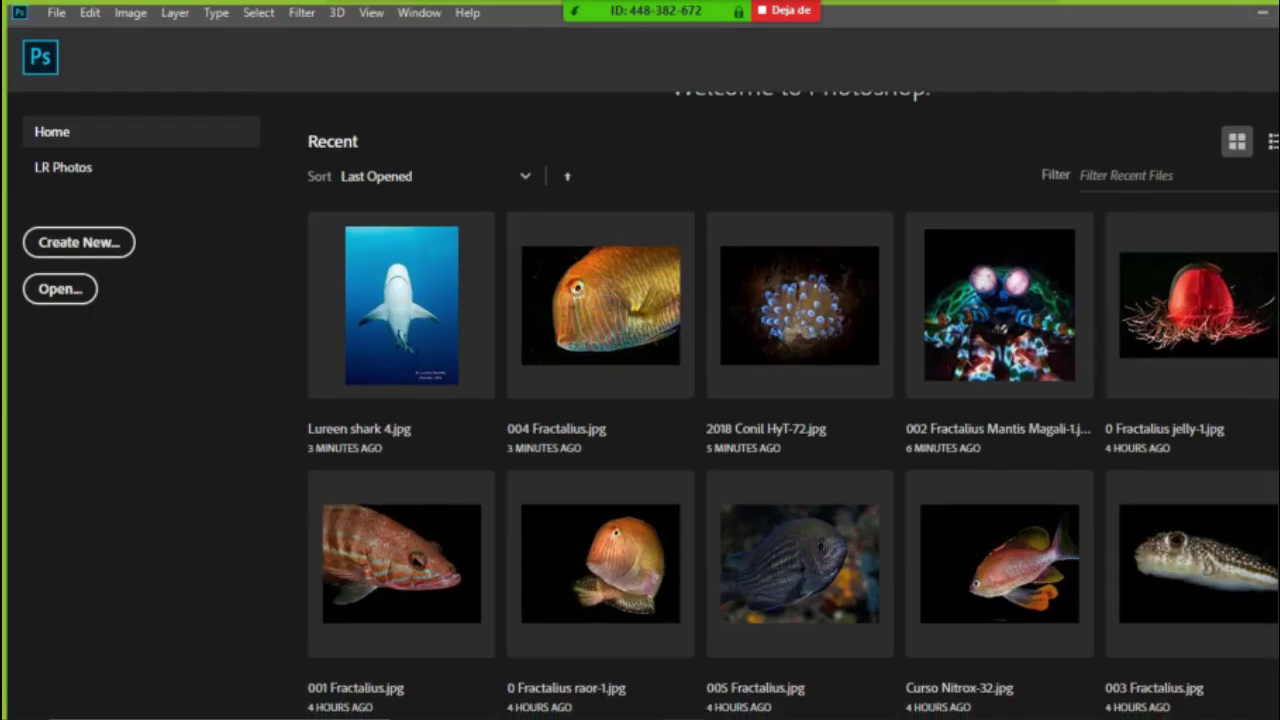
scroll(1195, 465, down, 3)
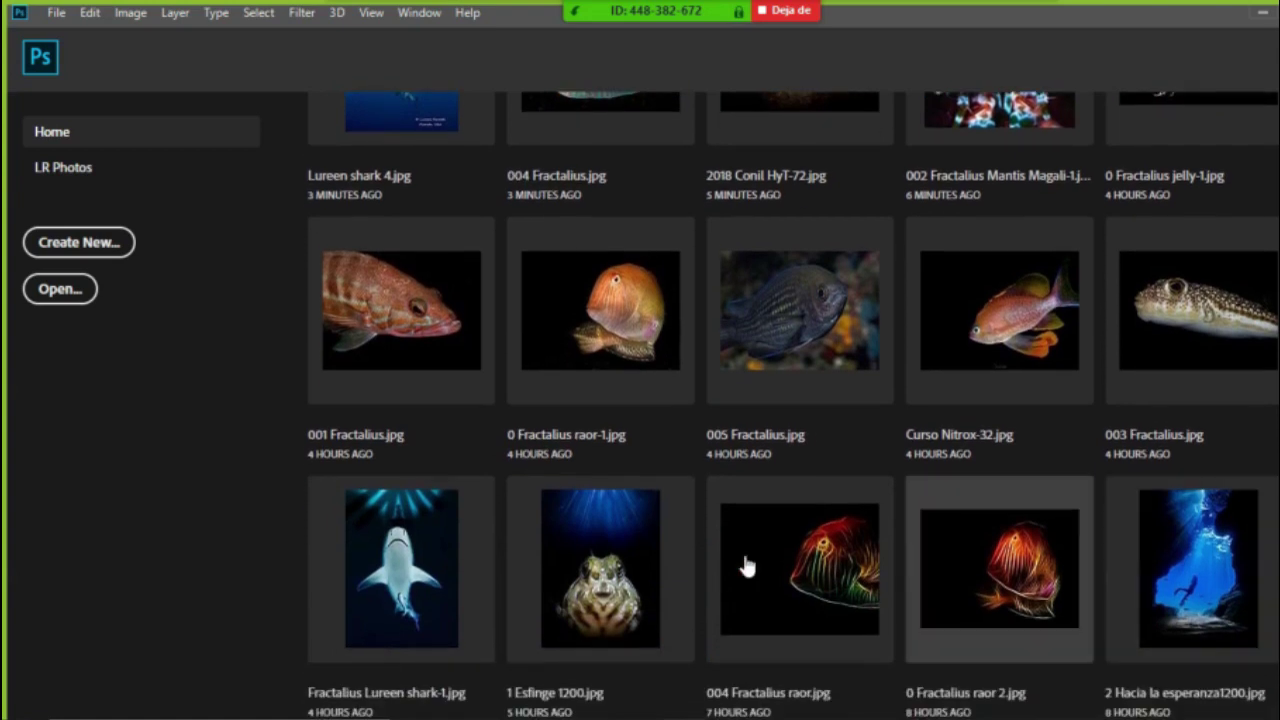
click(425, 570)
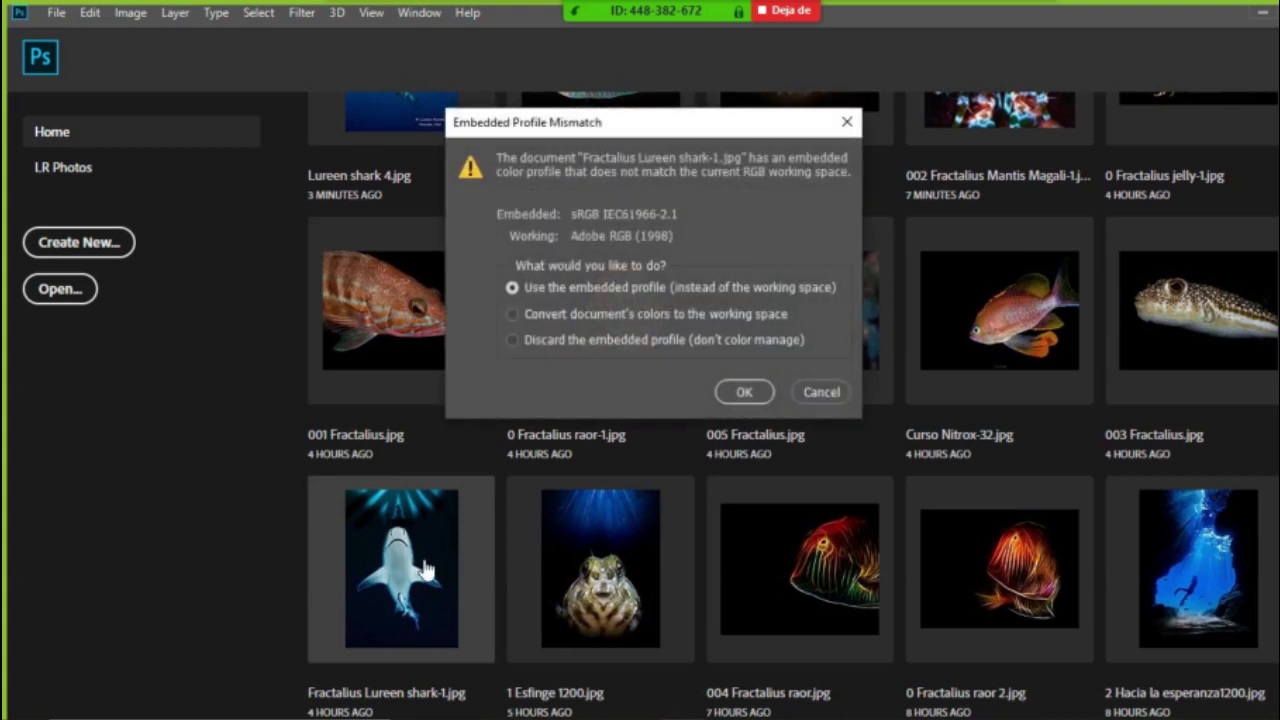
click(746, 394)
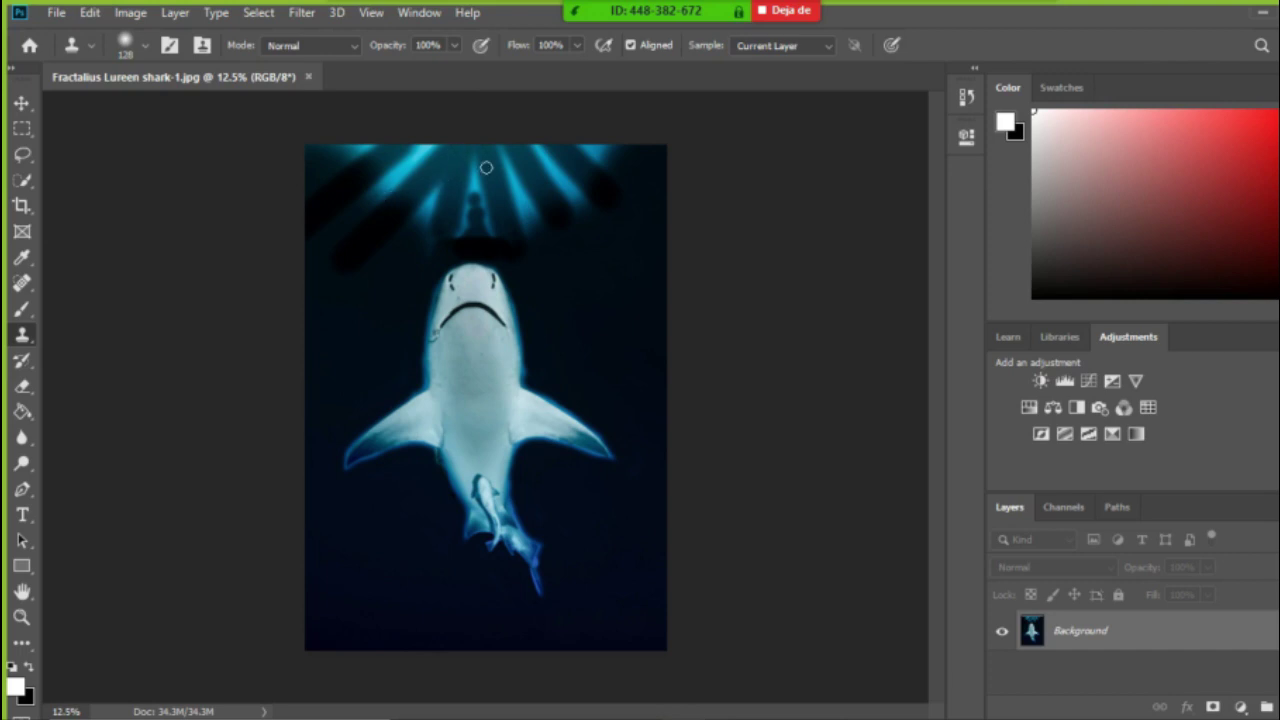
Preview Redfield Fractalius with the last used settings on the retouched shark photo and cancel without applying it.
click(303, 15)
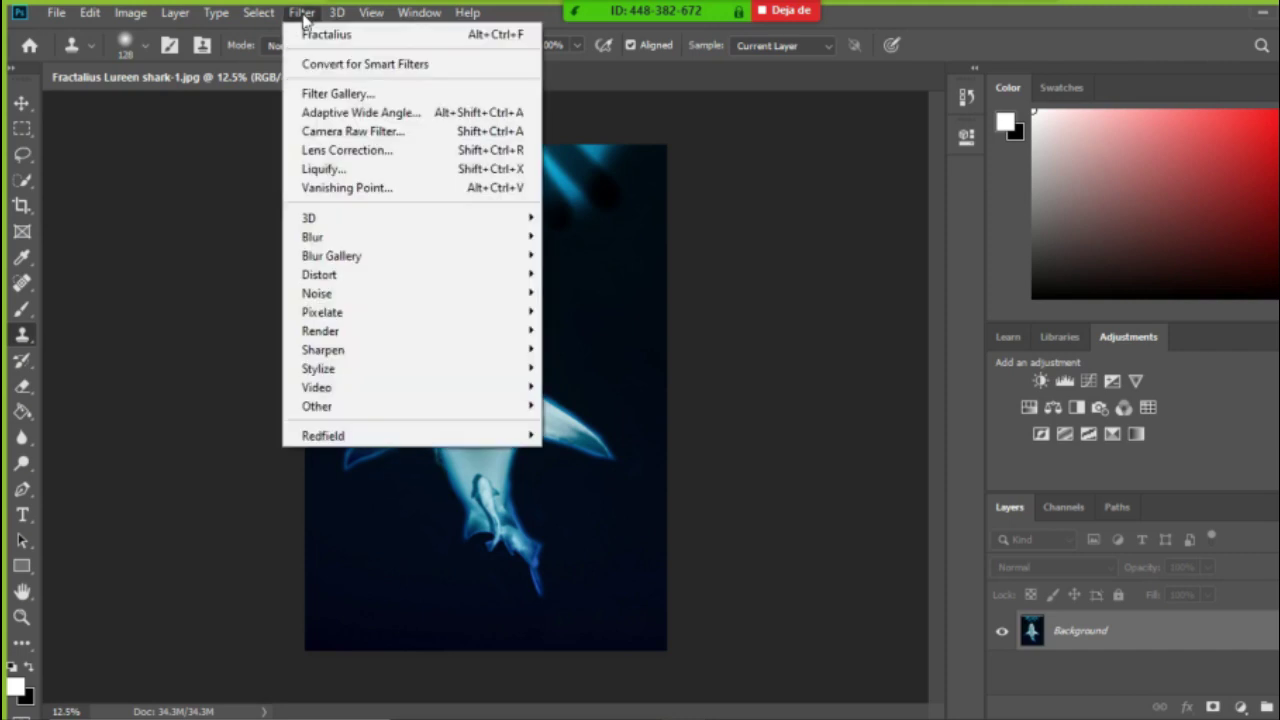
mouse_move(432, 443)
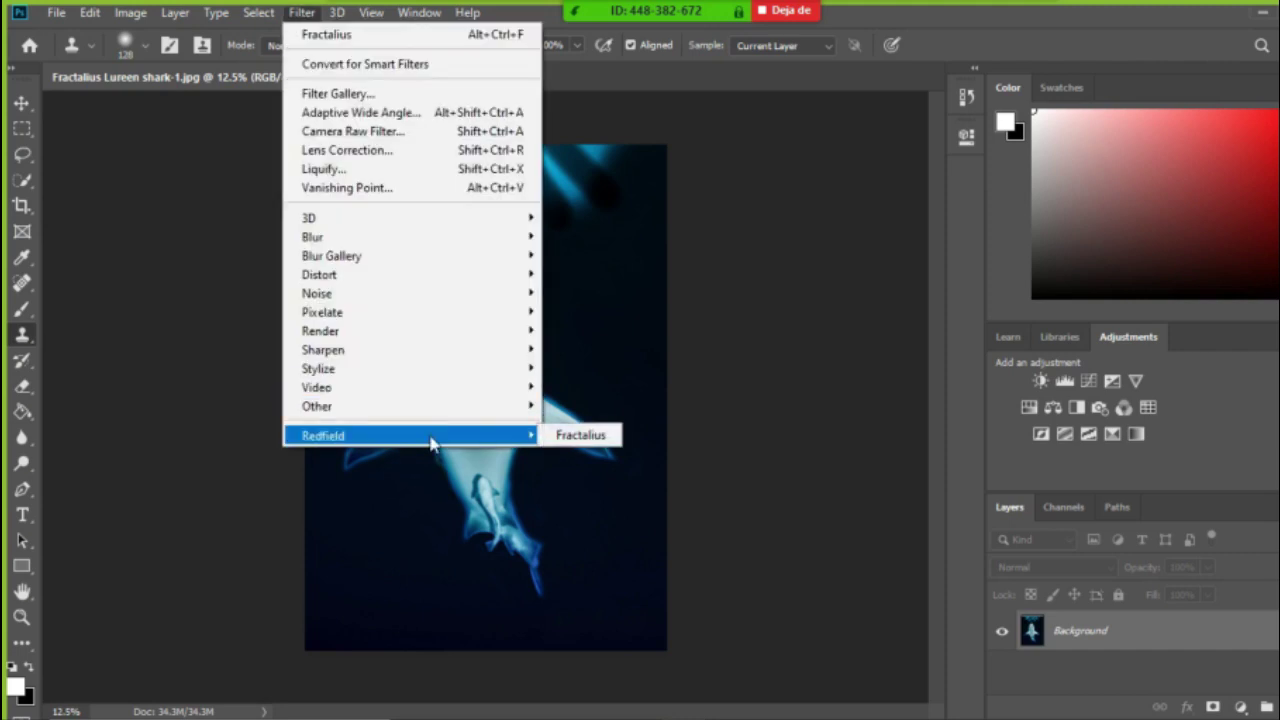
click(595, 436)
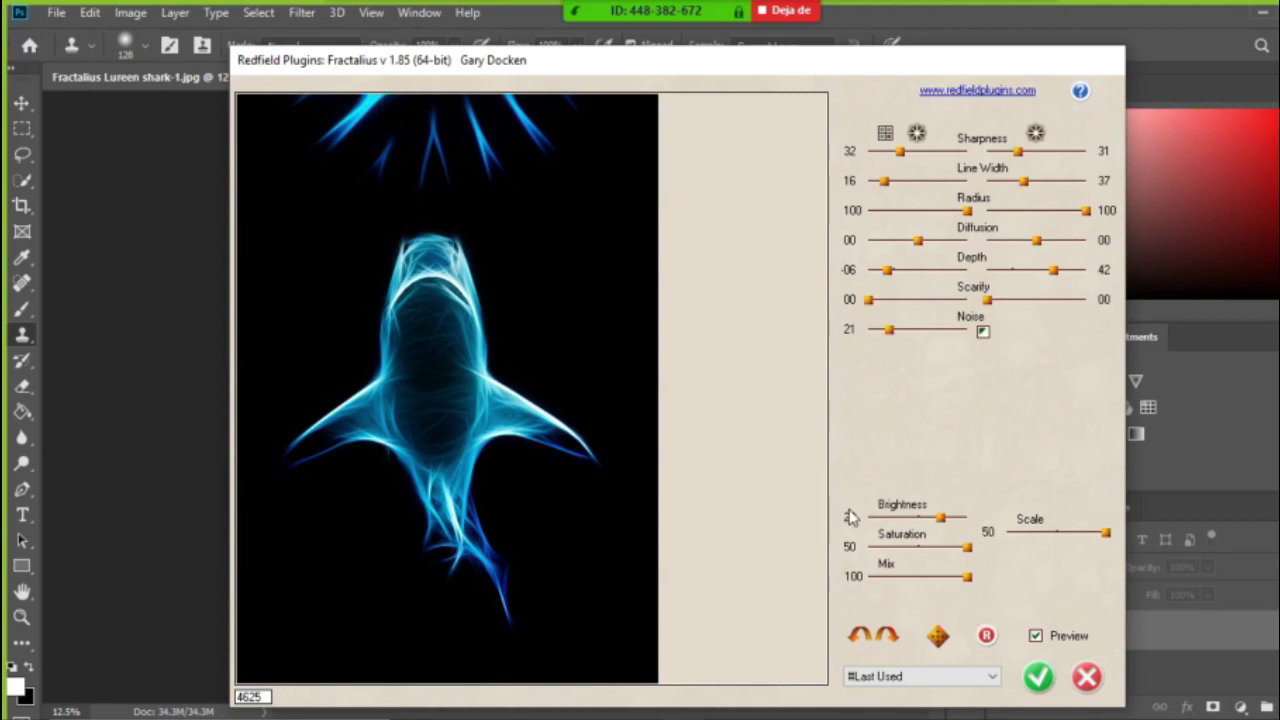
click(1086, 678)
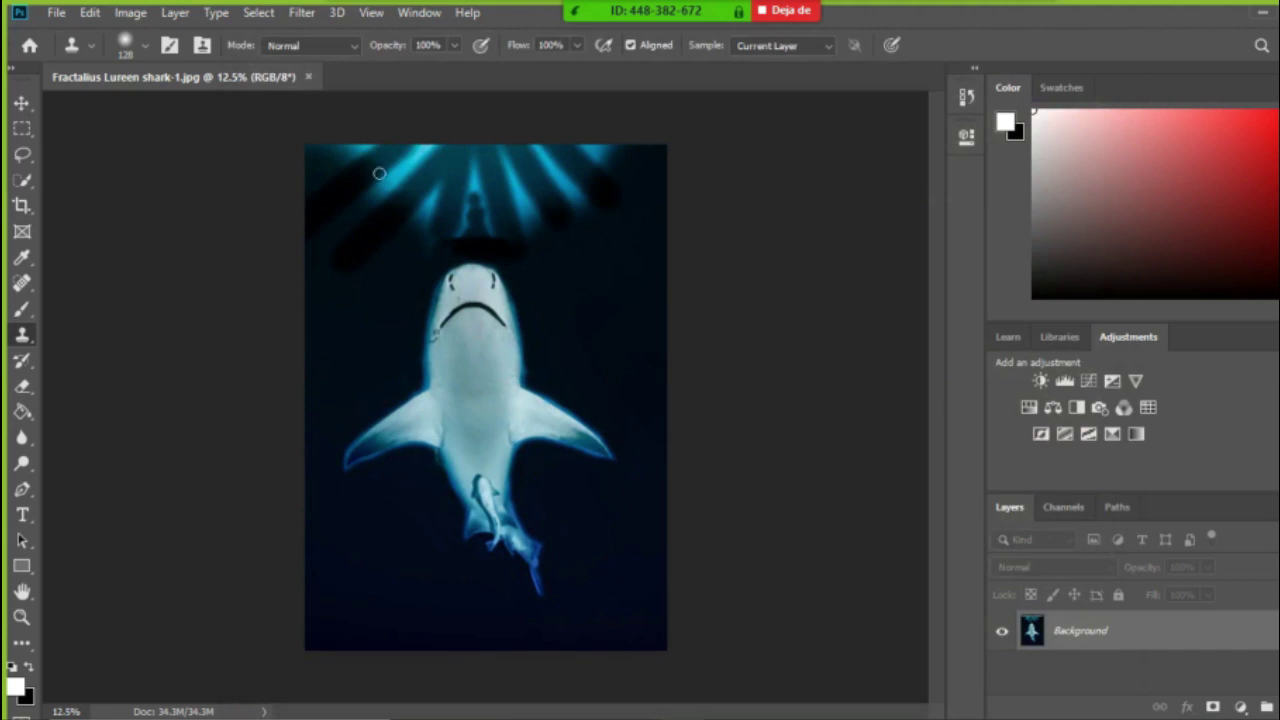
Close the retouched shark photo and open the recent photo 005 Fractalius.jpg, using its embedded color profile.
click(309, 77)
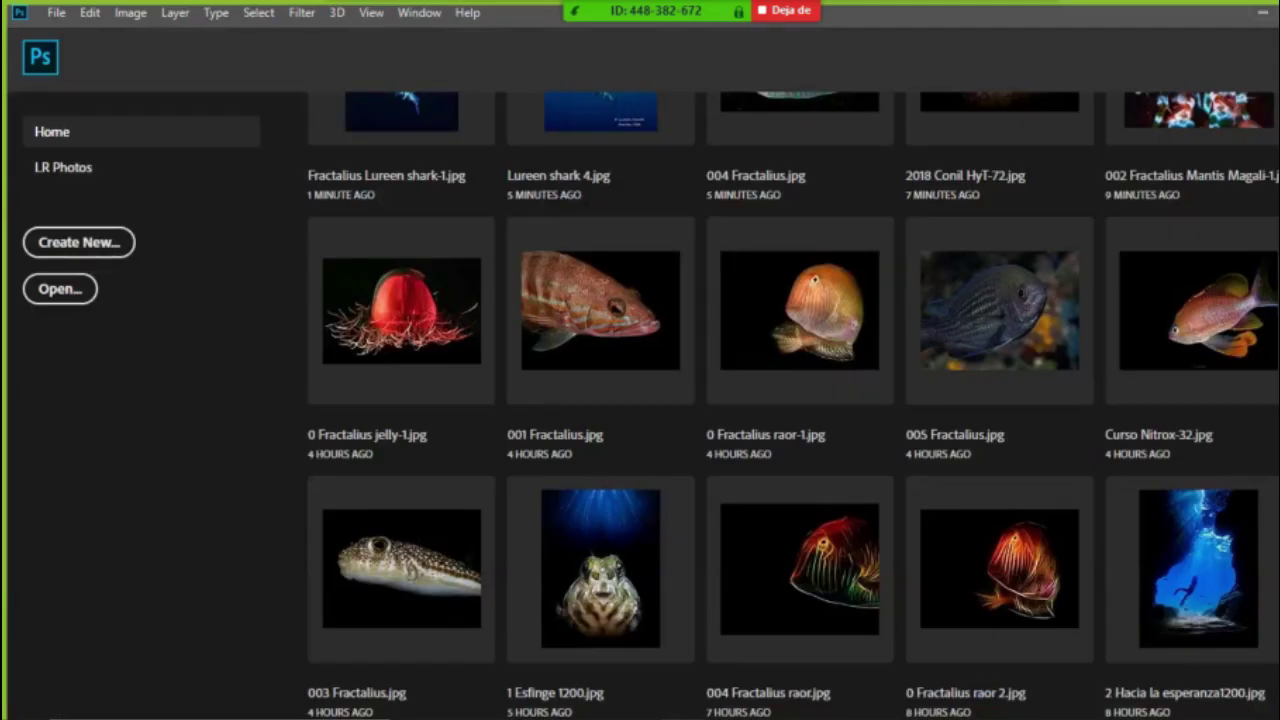
scroll(793, 405, up, 1)
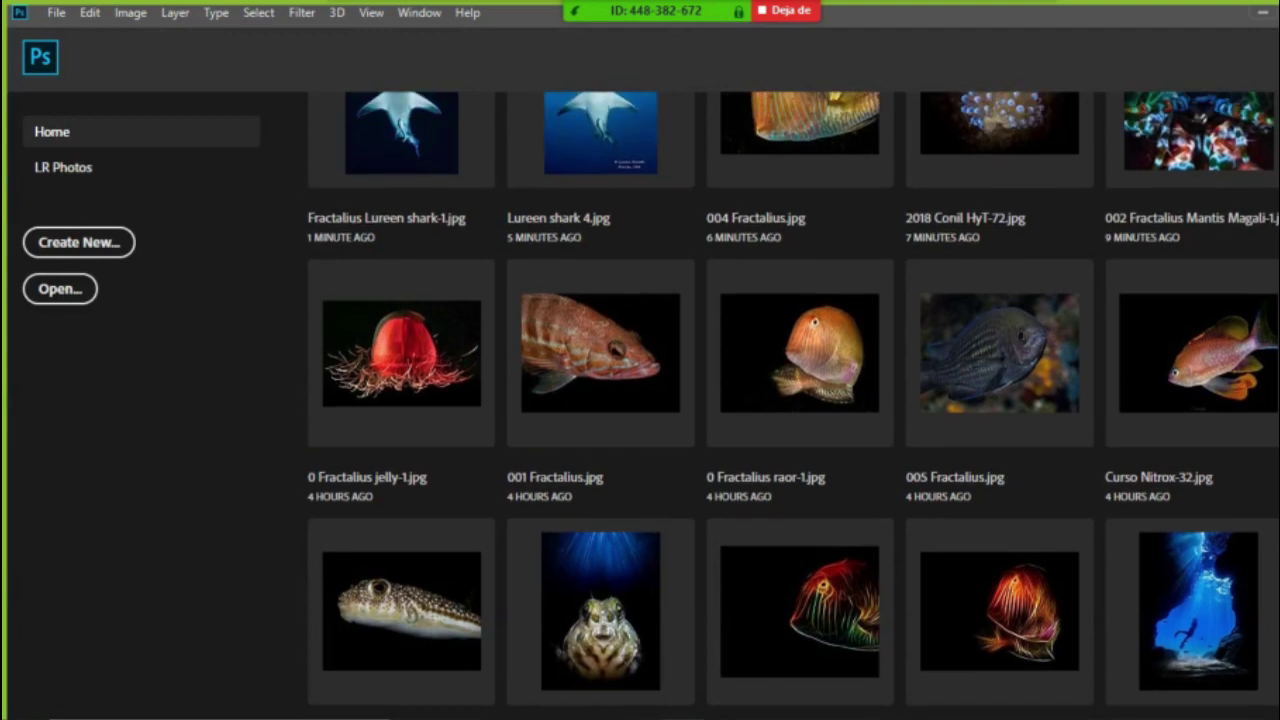
scroll(793, 405, down, 2)
scroll(793, 407, up, 1)
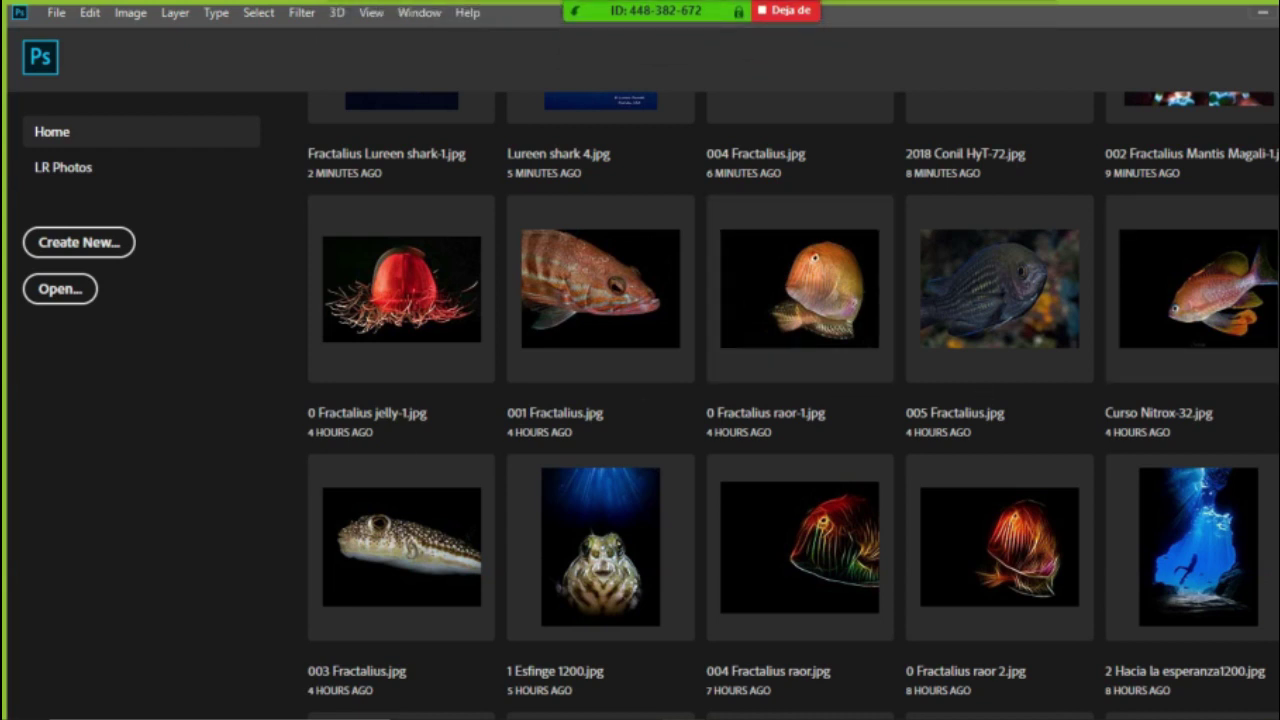
scroll(793, 405, down, 2)
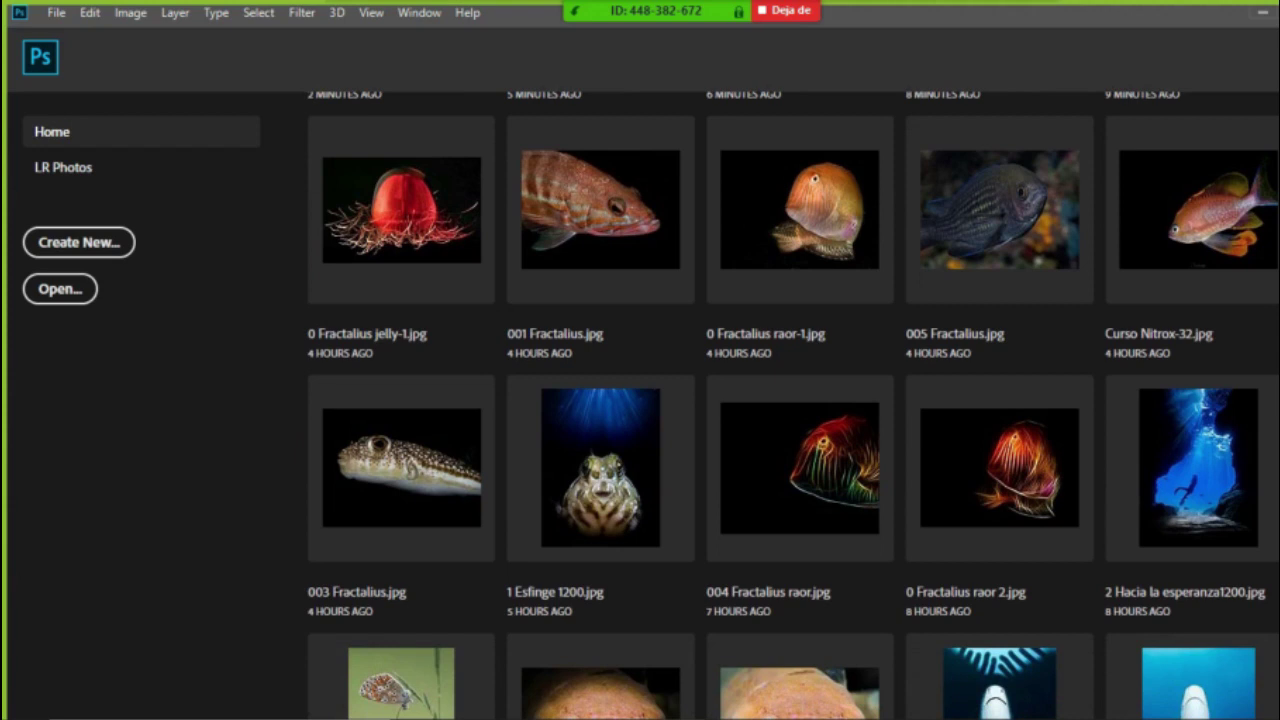
scroll(793, 409, down, 1)
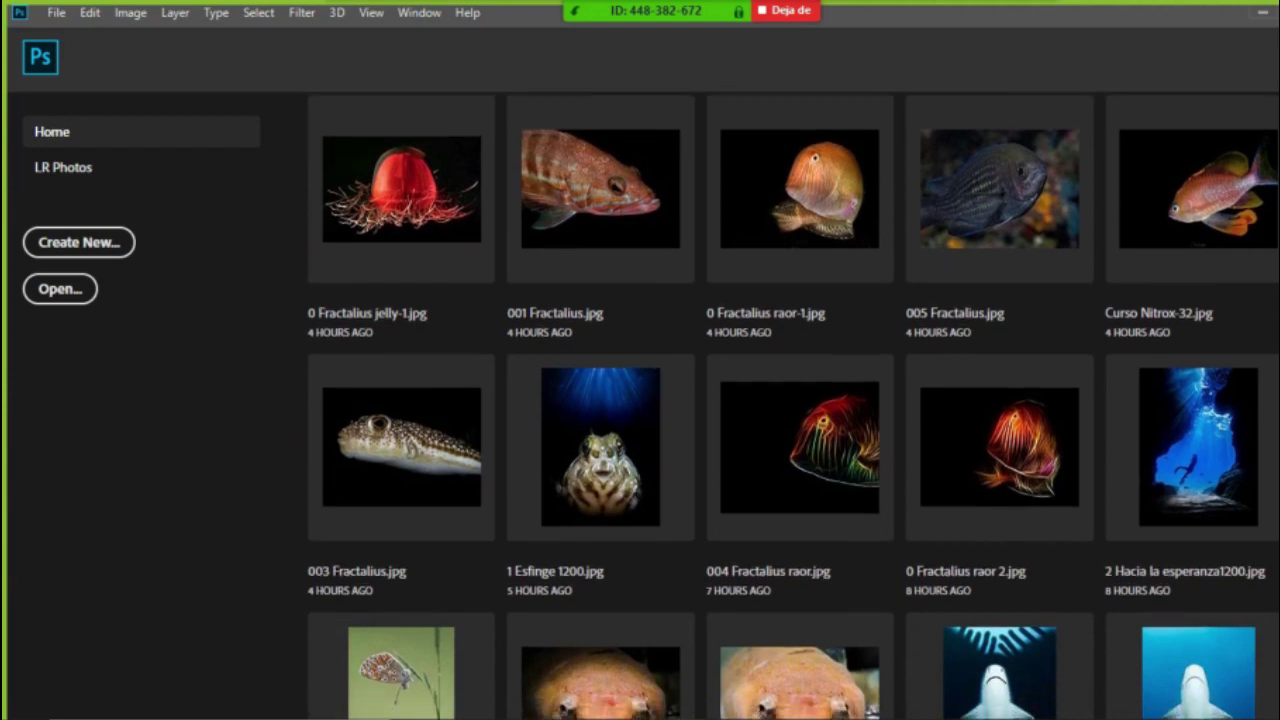
scroll(793, 413, down, 1)
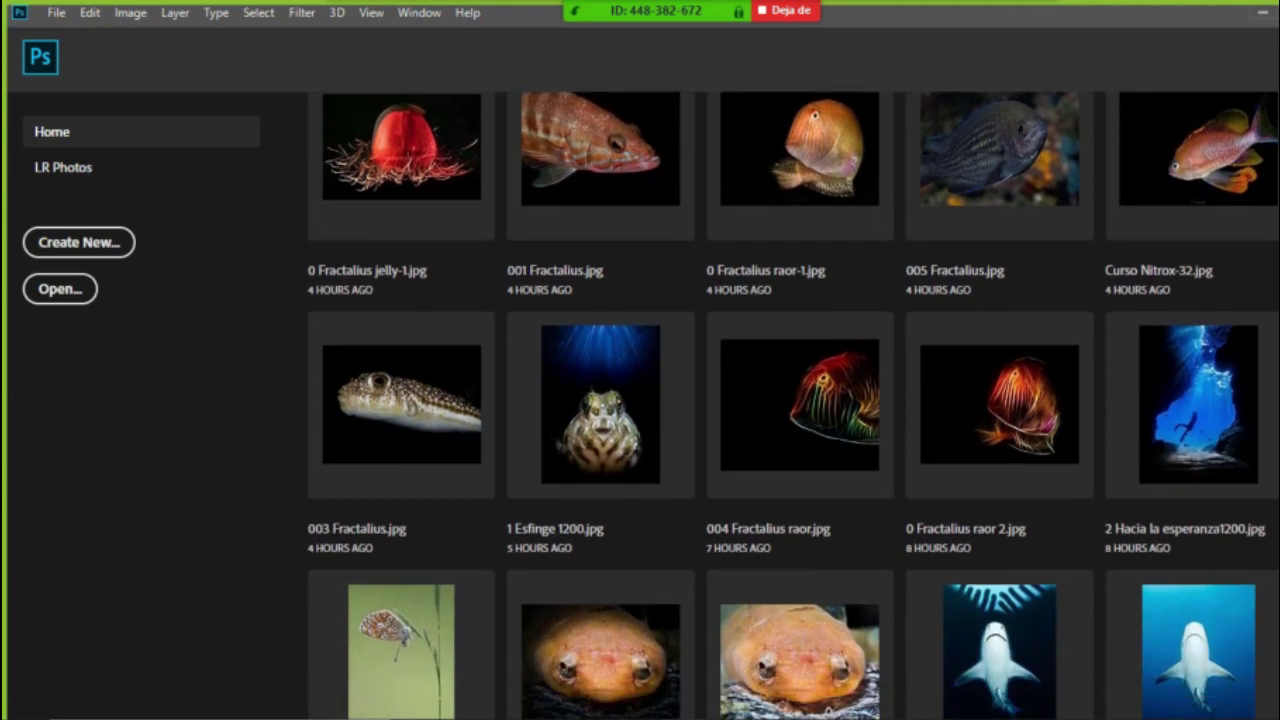
scroll(793, 405, down, 1)
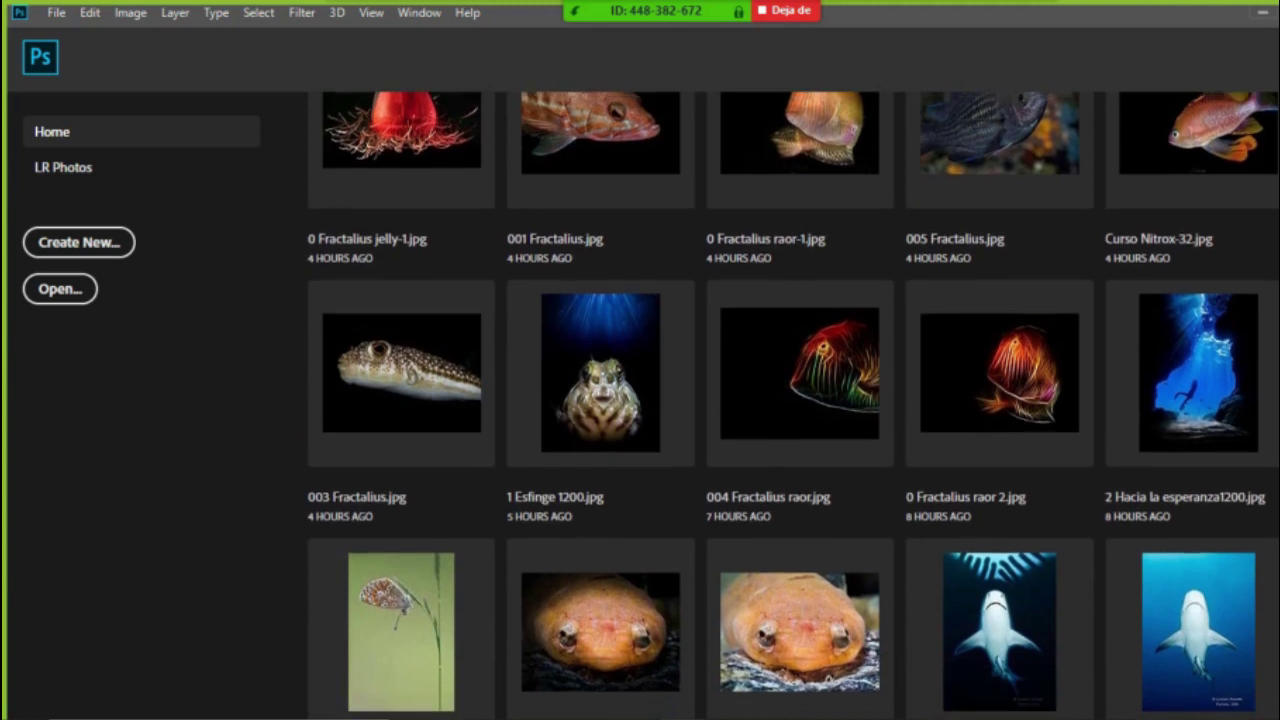
scroll(793, 405, up, 6)
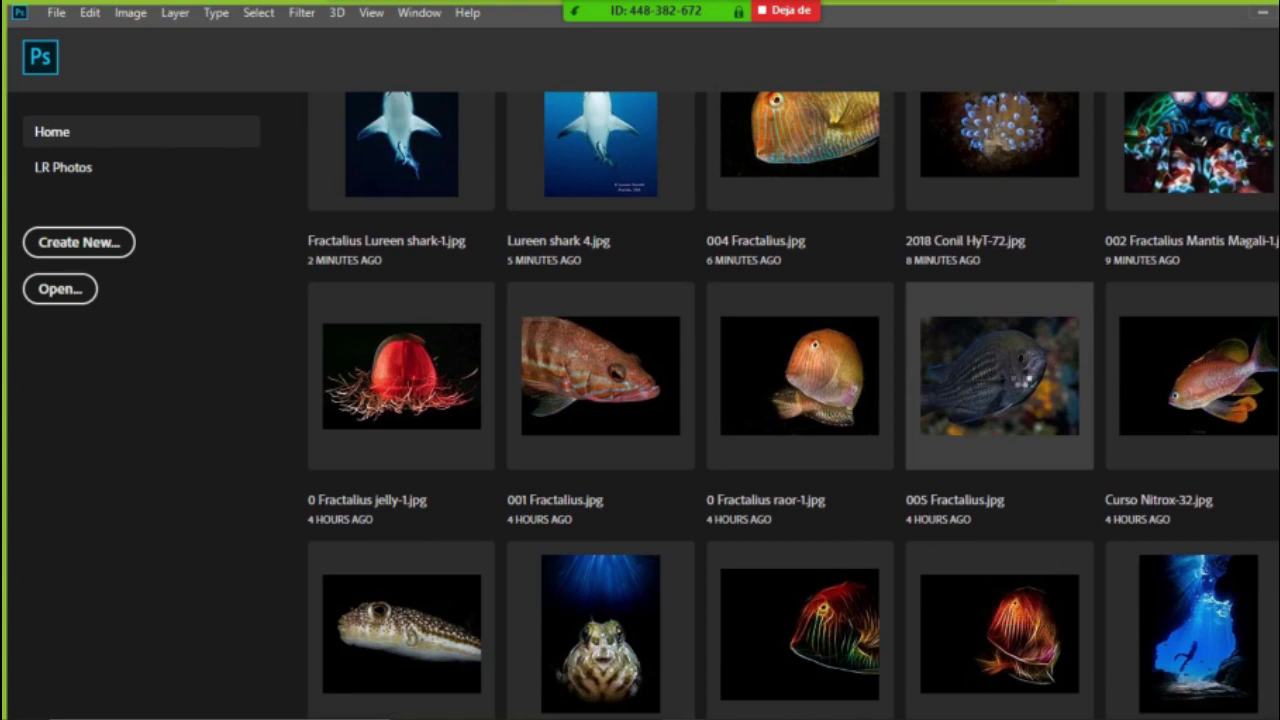
click(1018, 378)
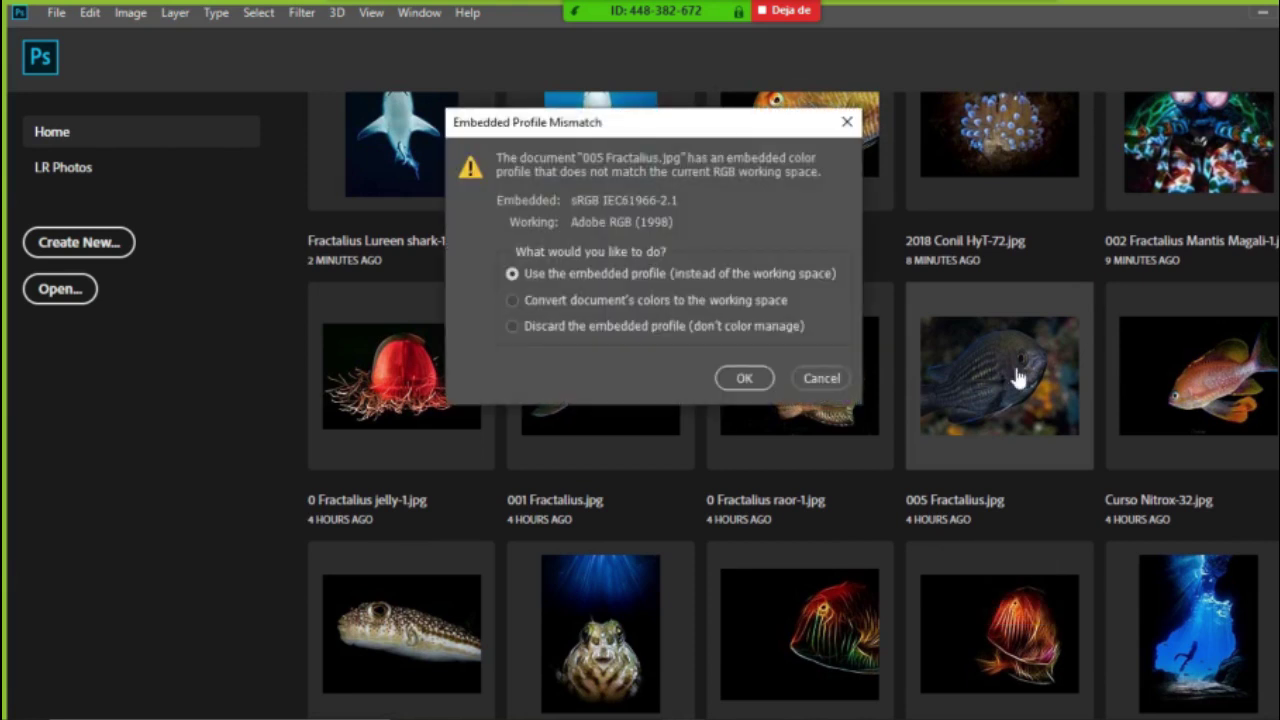
click(744, 378)
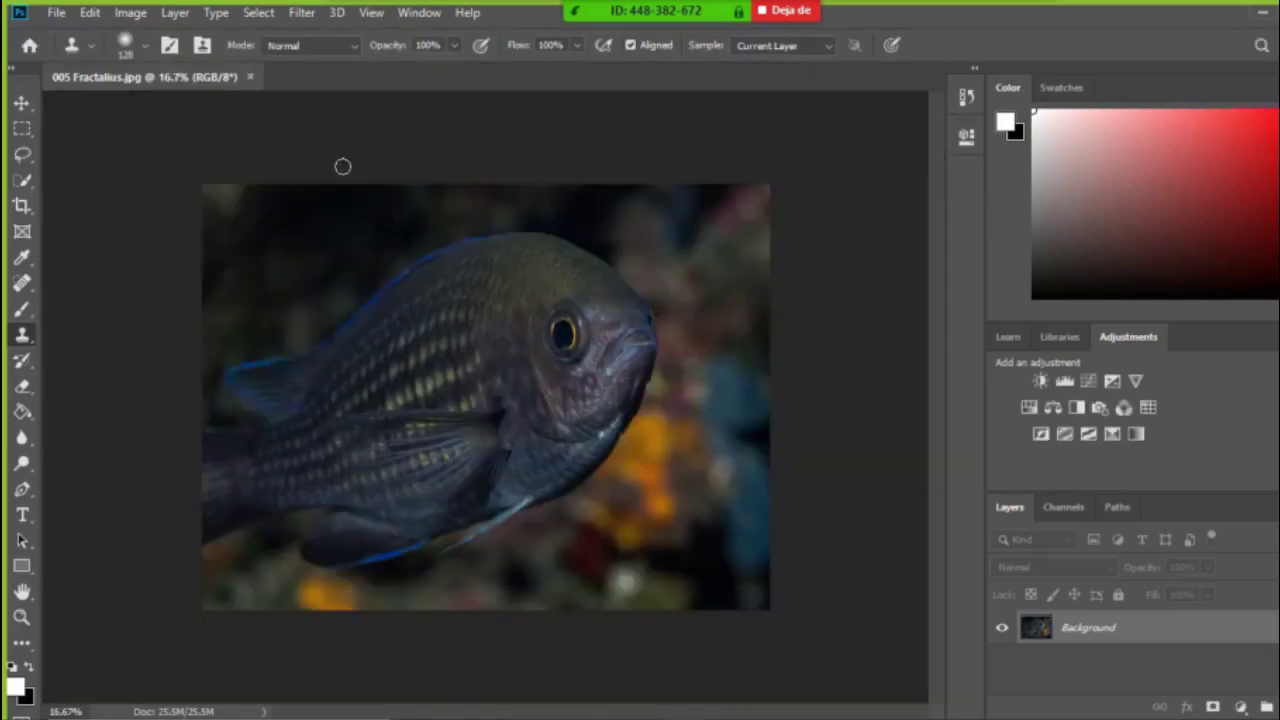
Start Redfield Fractalius on the dark fish photo with the last used settings and raise Brightness to 46.
click(303, 13)
mouse_move(478, 436)
click(575, 437)
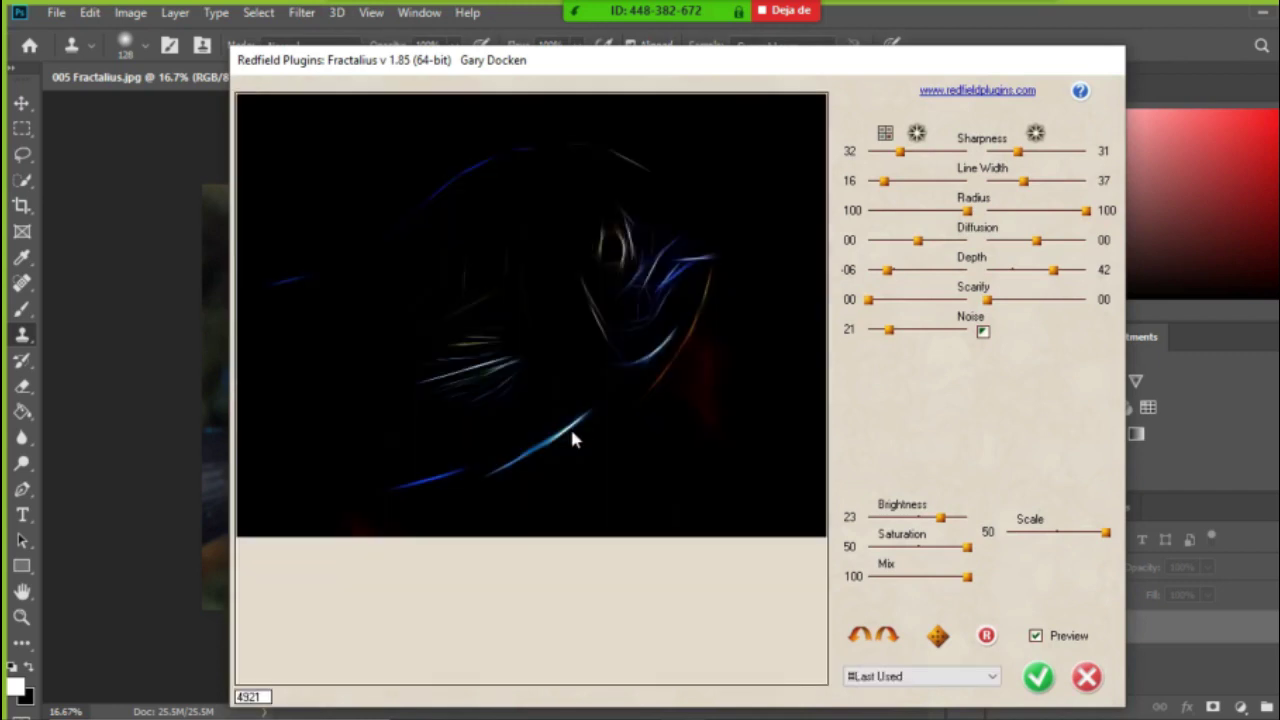
drag(940, 518, 962, 521)
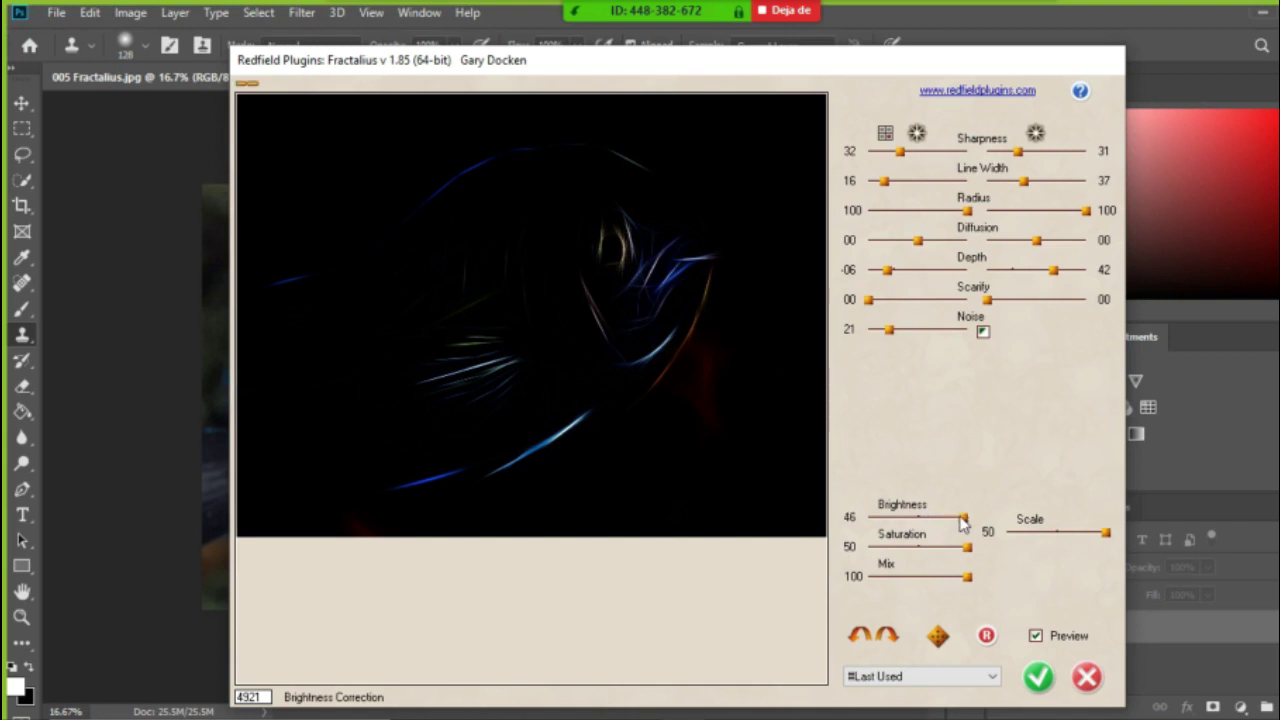
Load the Basic preset in Fractalius and set its Brightness to 41.
click(994, 680)
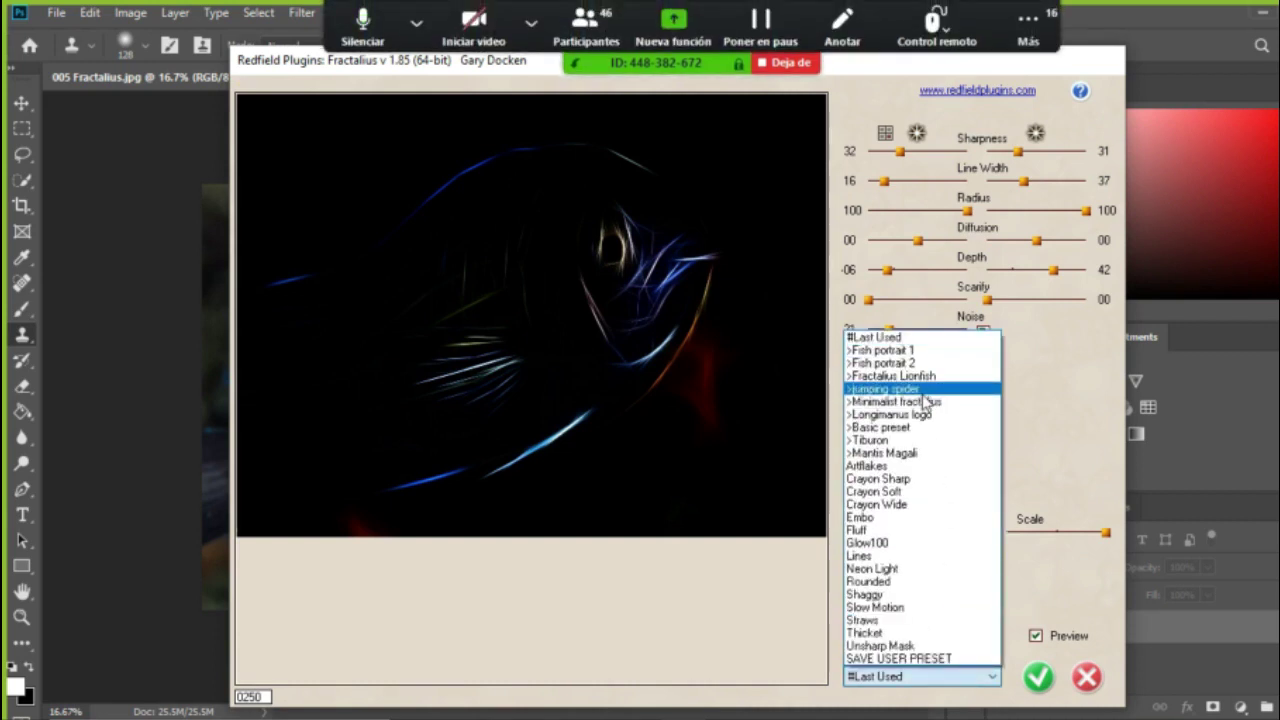
click(885, 431)
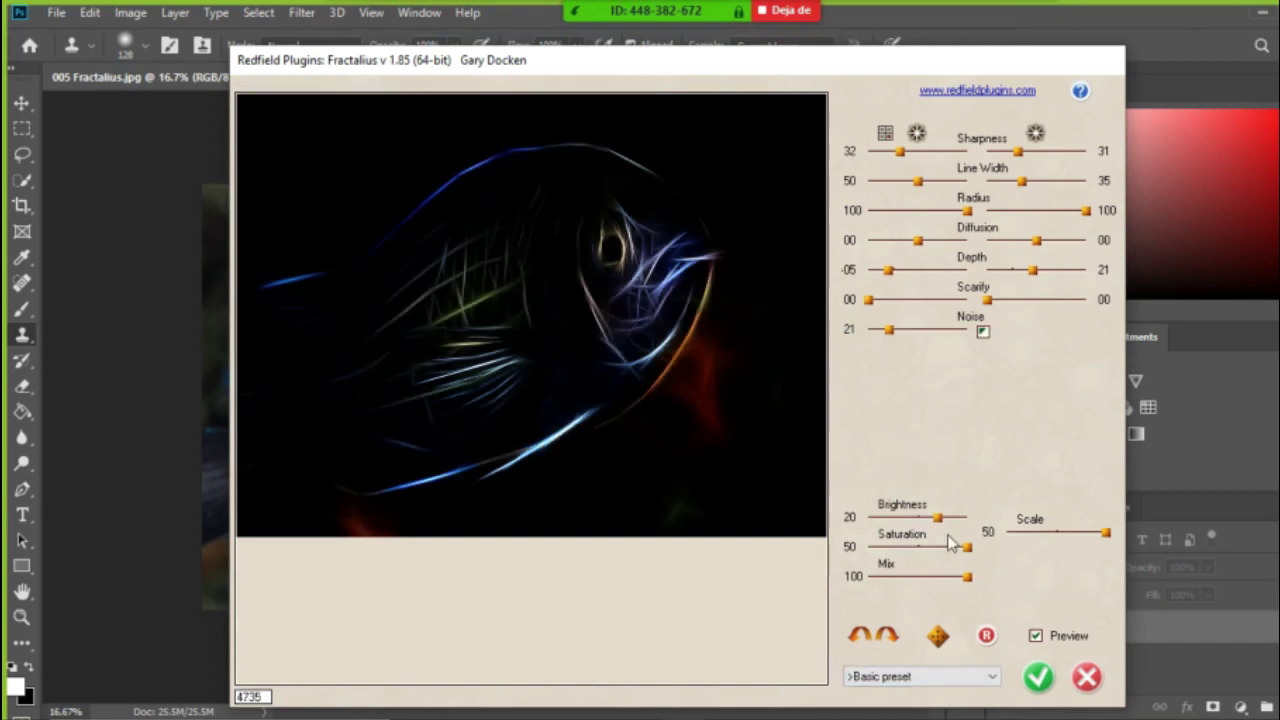
mouse_move(943, 520)
mouse_down()
mouse_move(963, 520)
mouse_move(917, 520)
mouse_move(959, 520)
mouse_up()
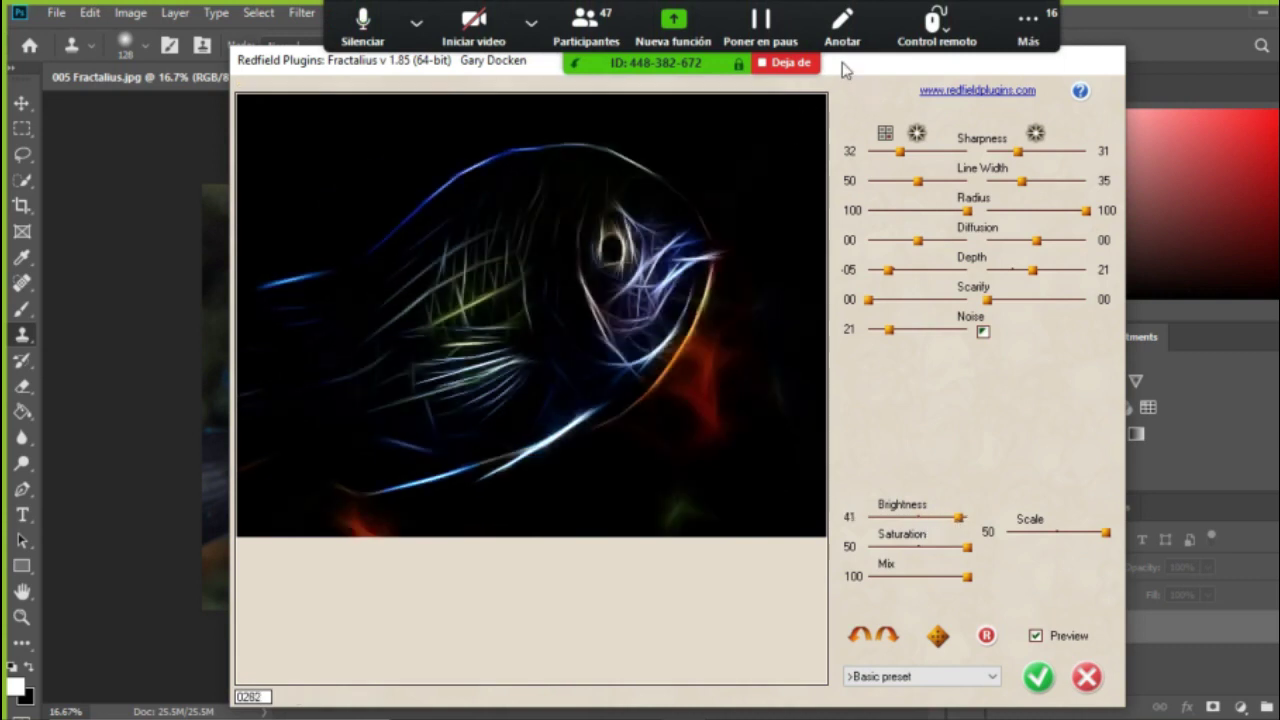
Compare the Fractalius preview with the original fish photo behind the dialog, and cancel the filter without applying it.
drag(842, 62, 1119, 96)
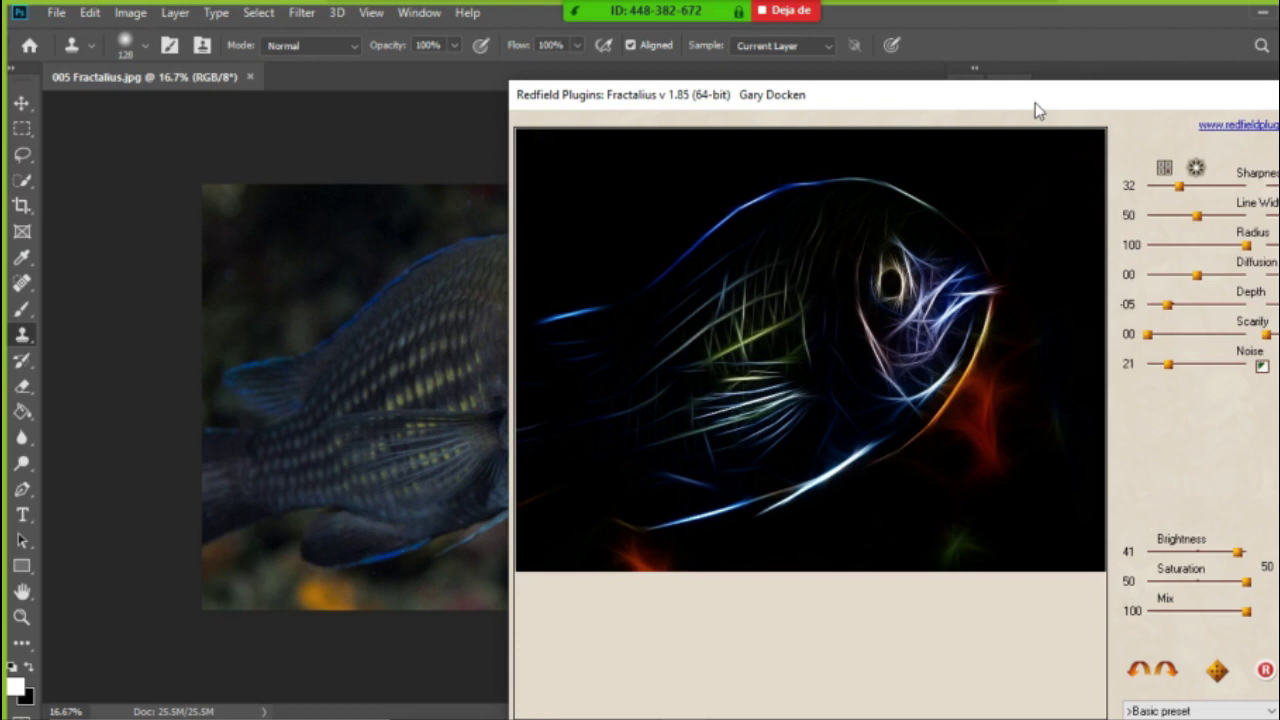
drag(1086, 104, 811, 83)
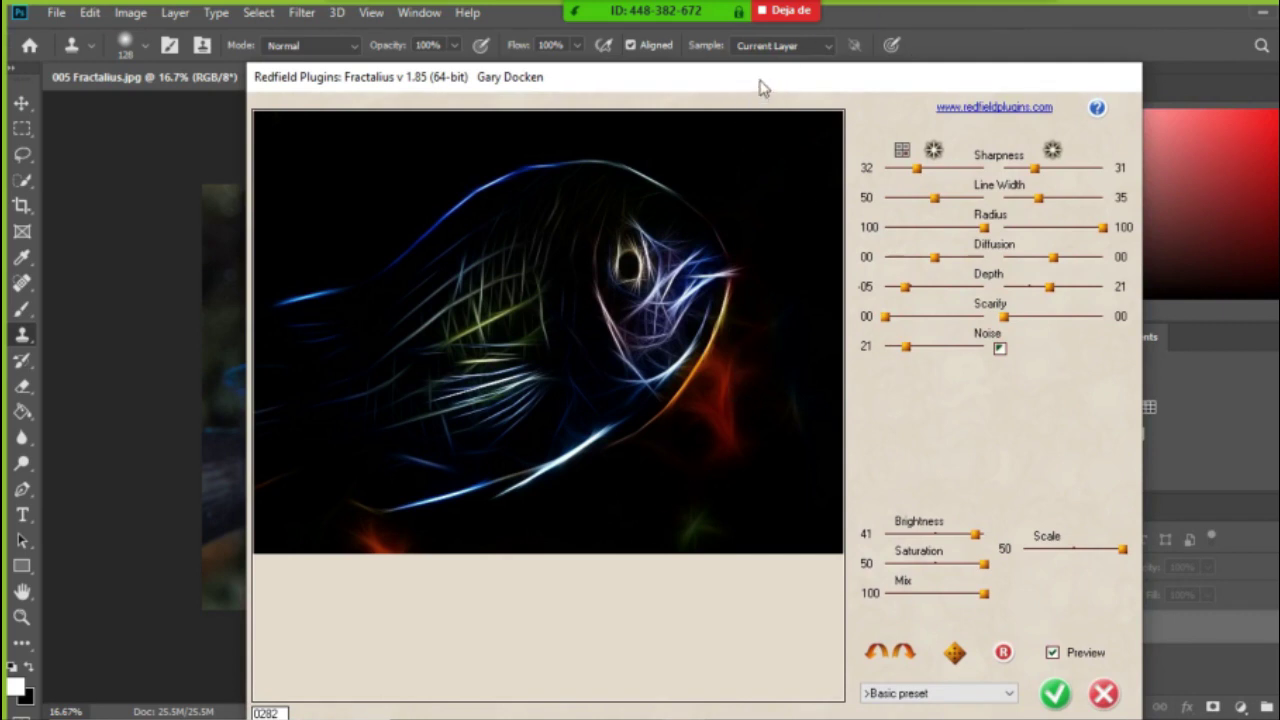
mouse_move(757, 87)
mouse_down()
mouse_move(1246, 200)
mouse_move(1275, 222)
mouse_move(1046, 171)
mouse_move(1170, 193)
mouse_move(651, 126)
mouse_move(752, 75)
mouse_up()
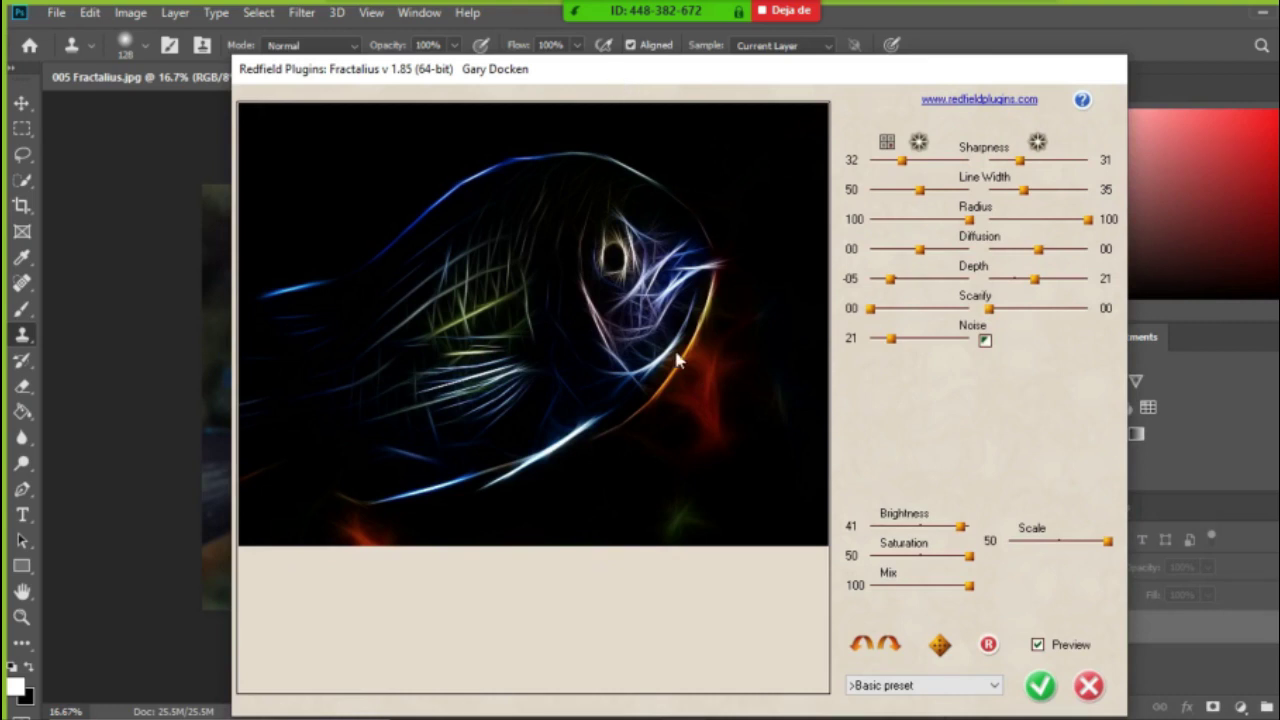
drag(590, 86, 453, 98)
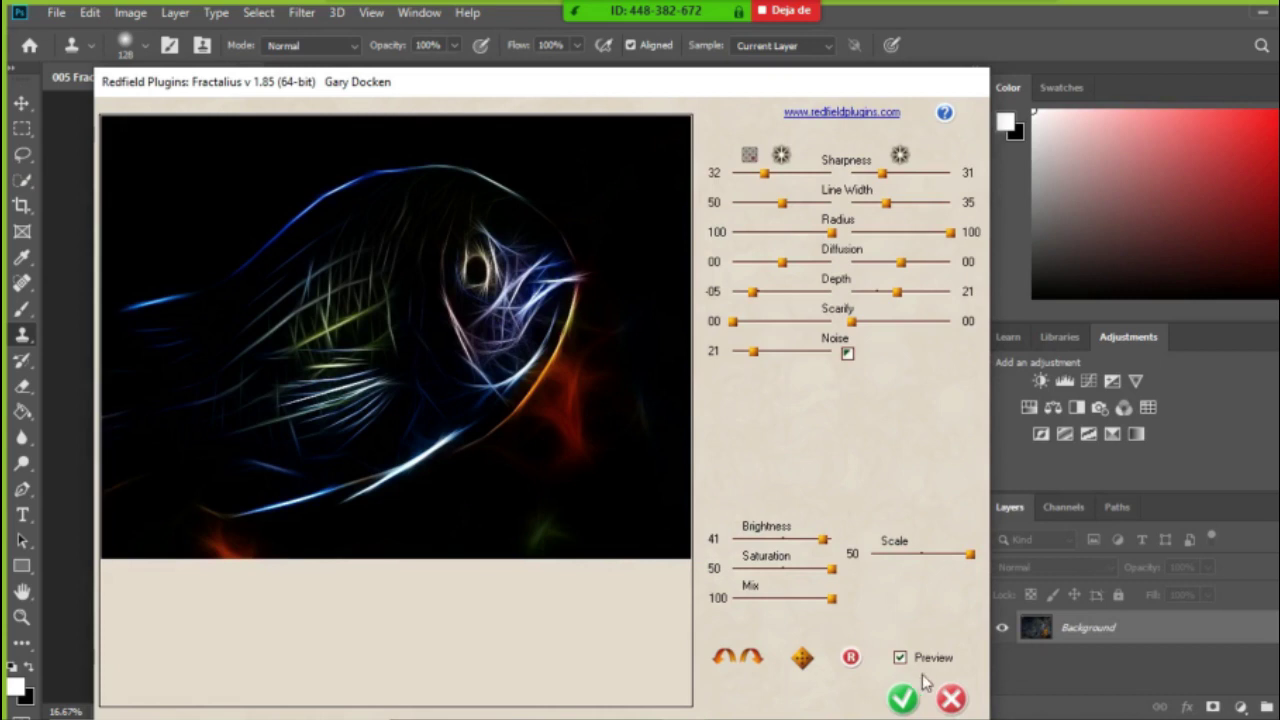
click(951, 701)
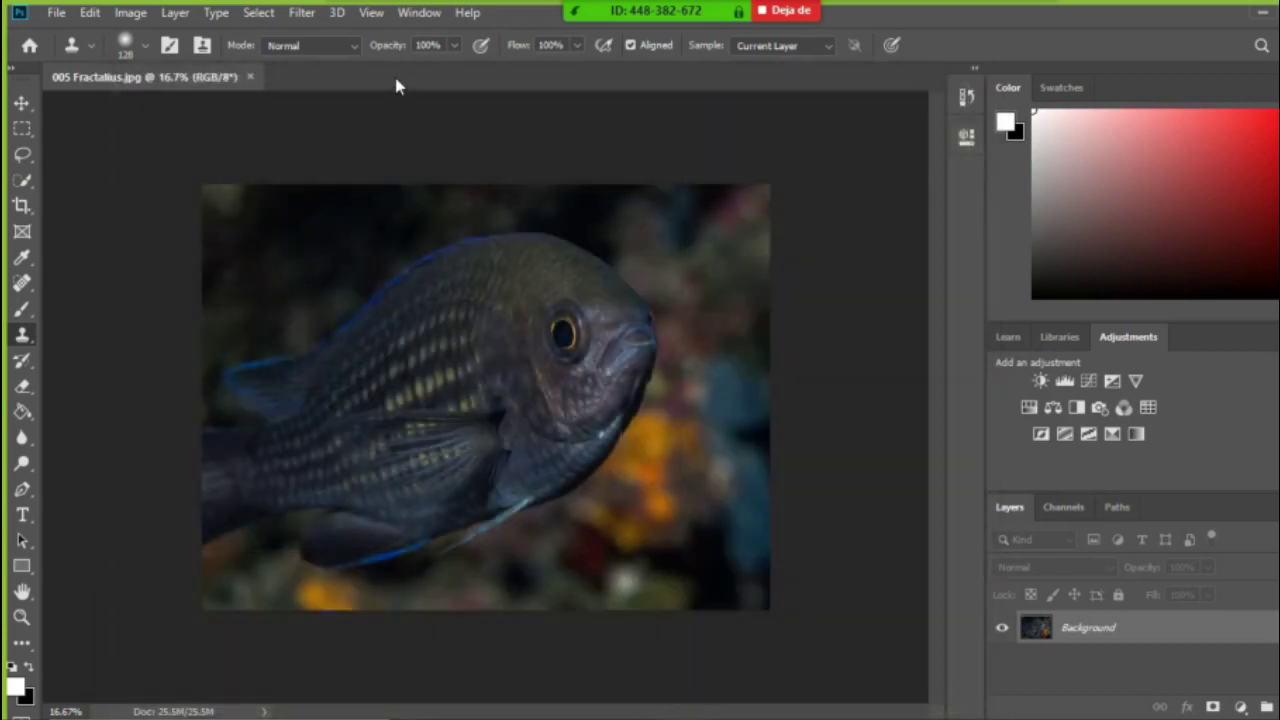